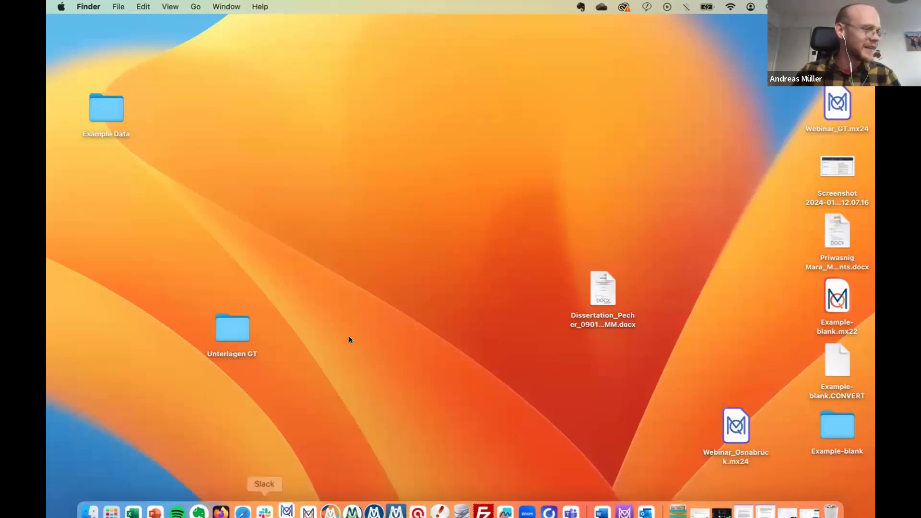
Launch MAXQDA 24 from the desktop.
mouse_move(374, 501)
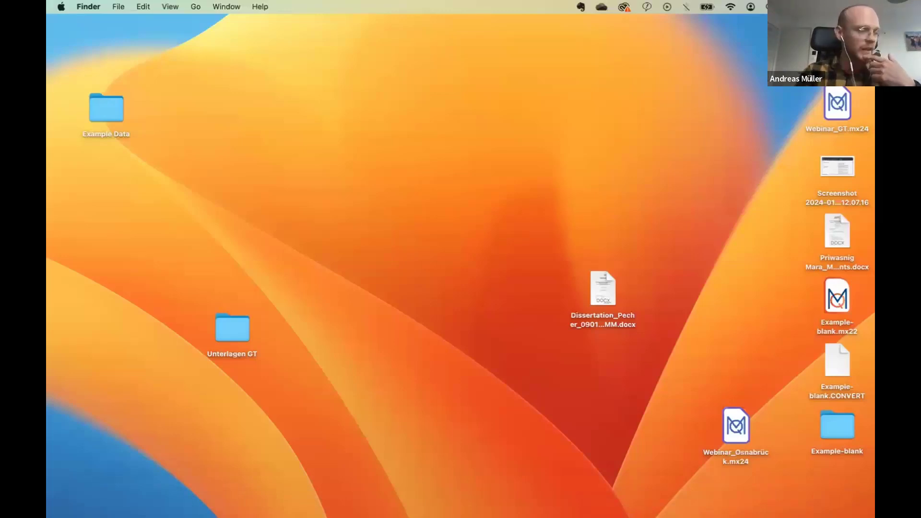
mouse_move(352, 510)
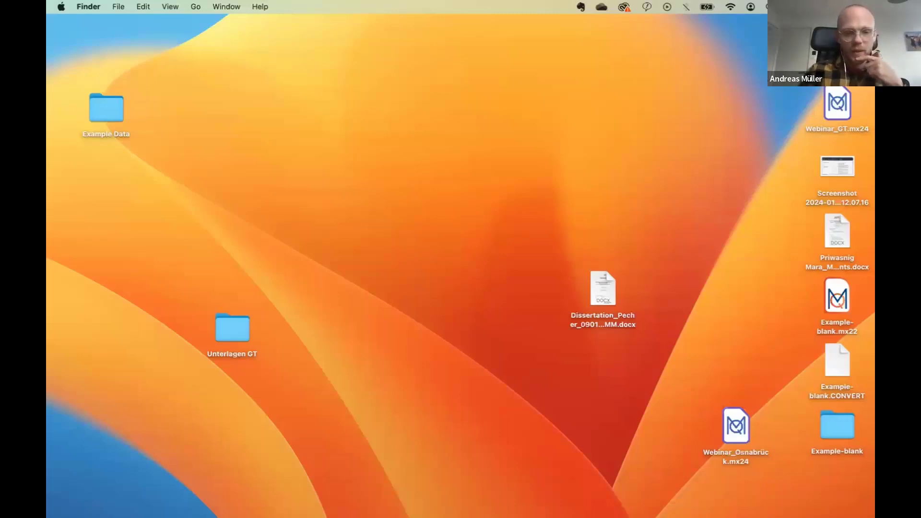
left_click(286, 502)
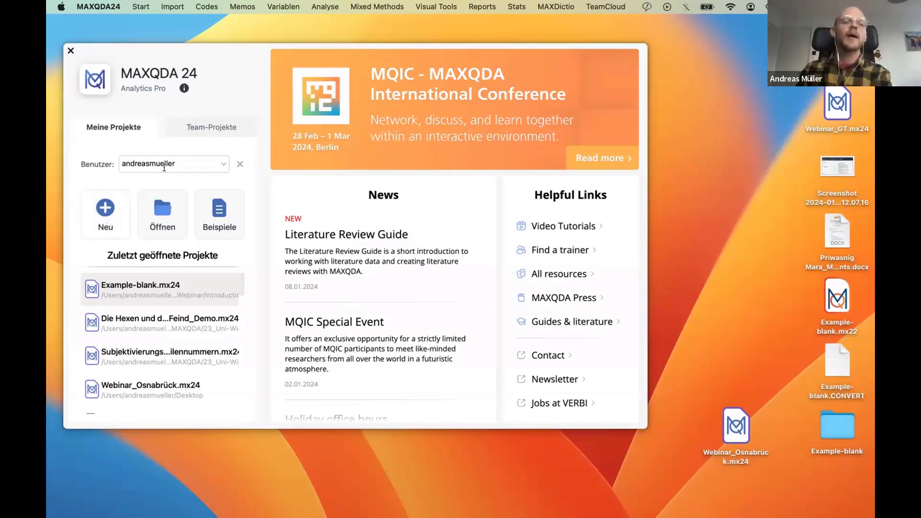
Create a new project named "Introduction Webinar" and save it on the Desktop.
left_click(106, 207)
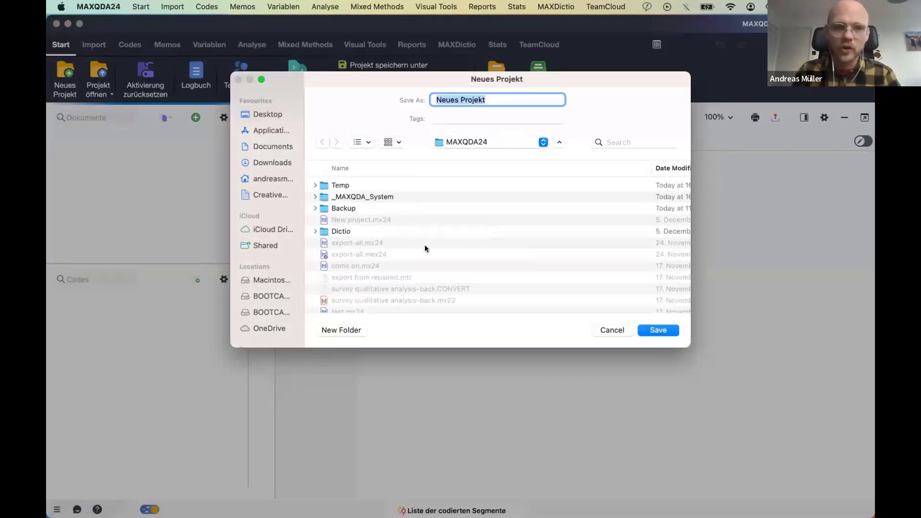
left_click(270, 116)
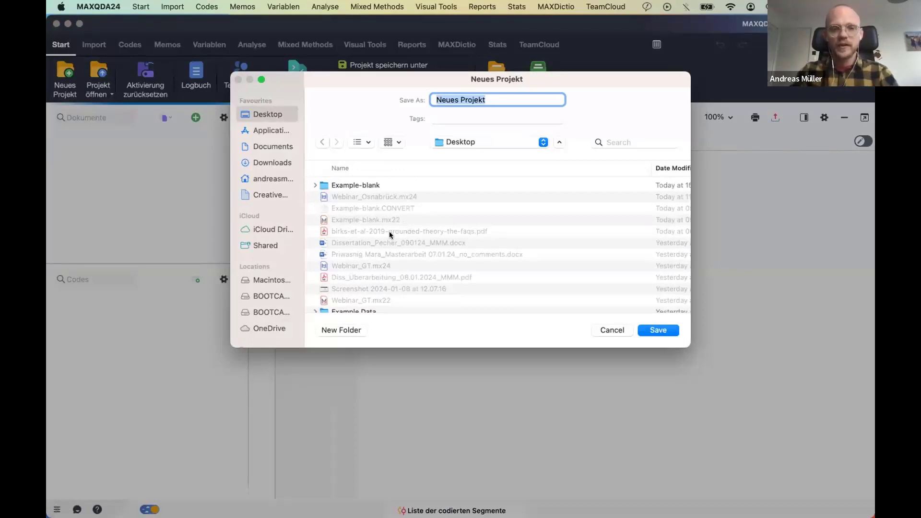
type("Intor")
key("BackSpace")
key("BackSpace")
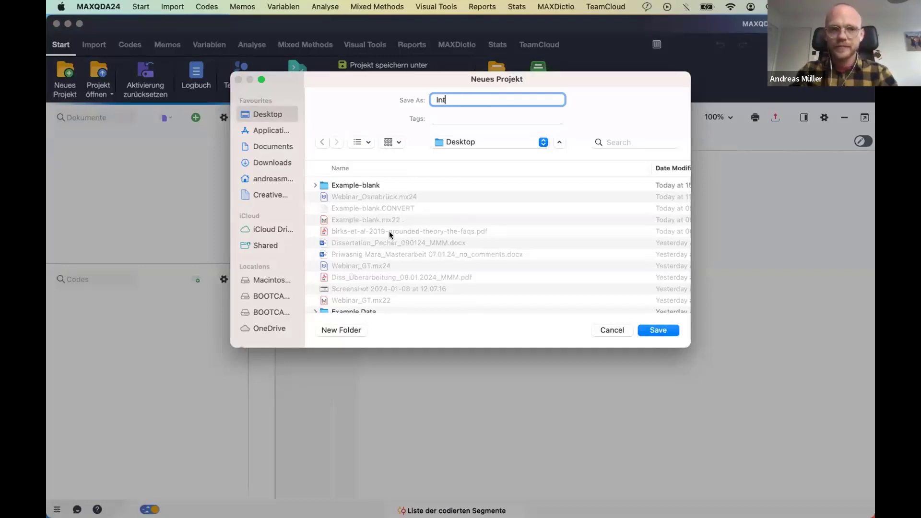
type("roduction Web")
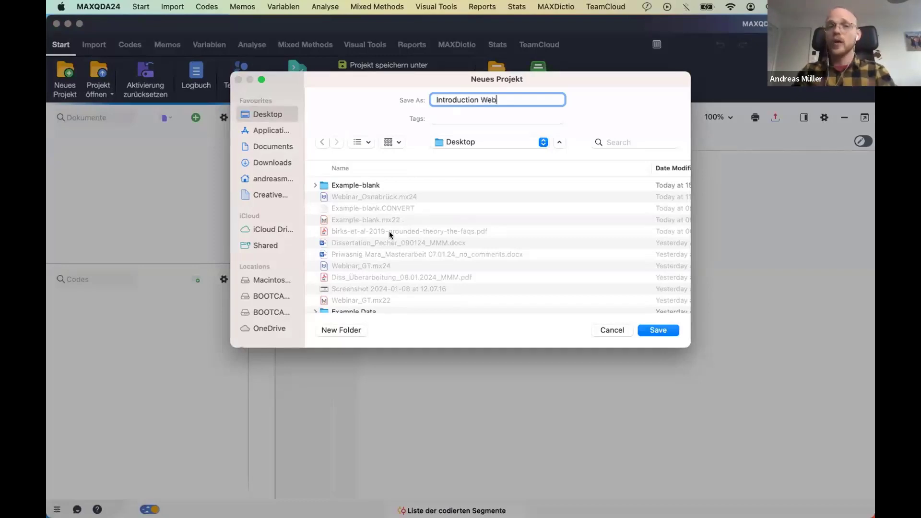
type("inar")
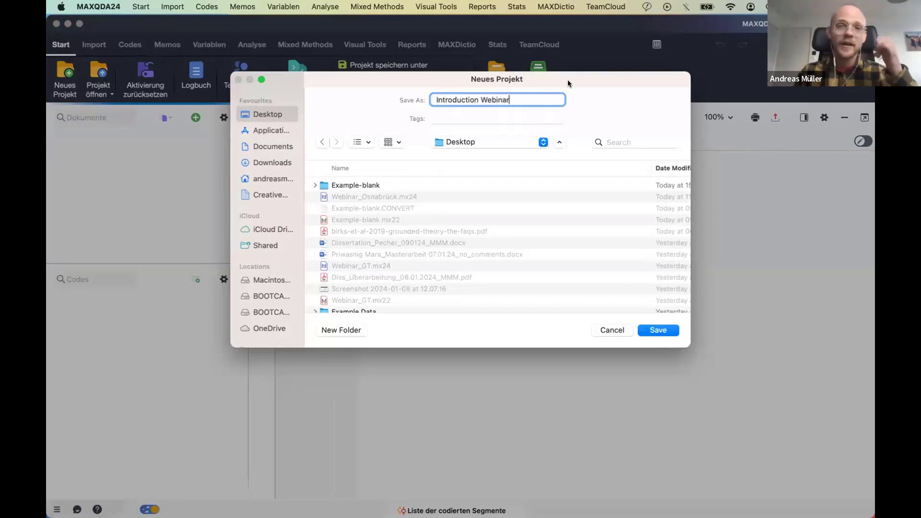
left_click_drag(568, 81, 509, 78)
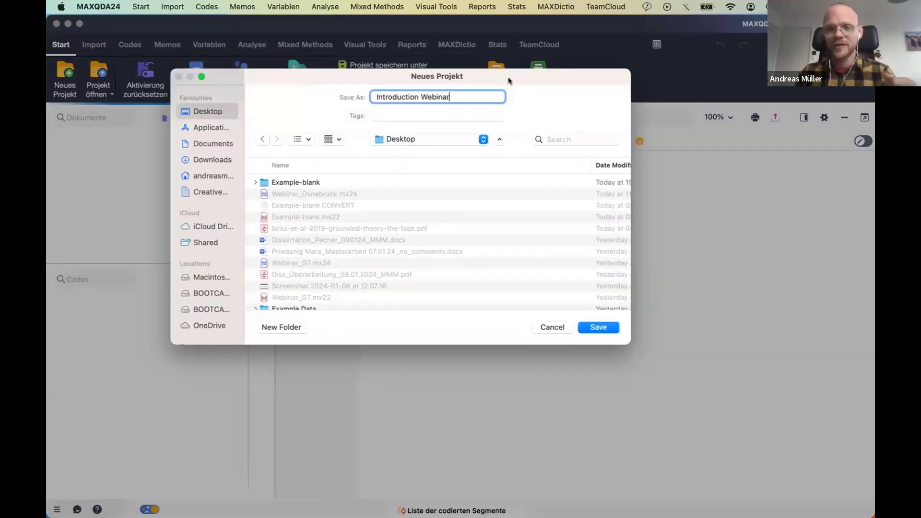
left_click(606, 325)
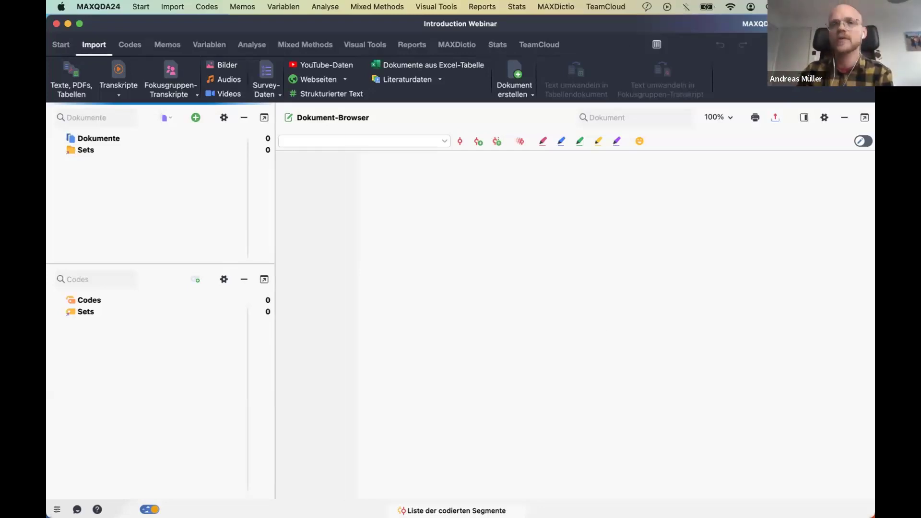
Change the interface language to English in the settings and restart the program to apply it.
mouse_move(75, 510)
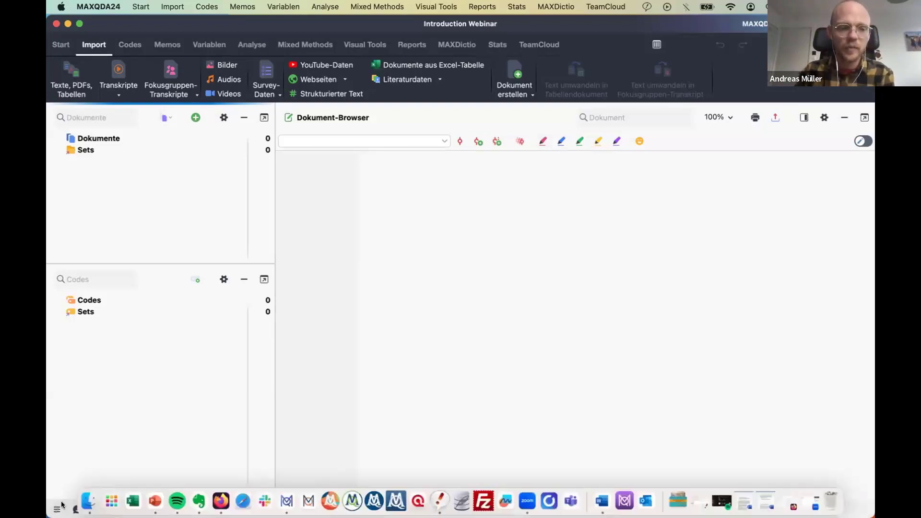
key("super+comma")
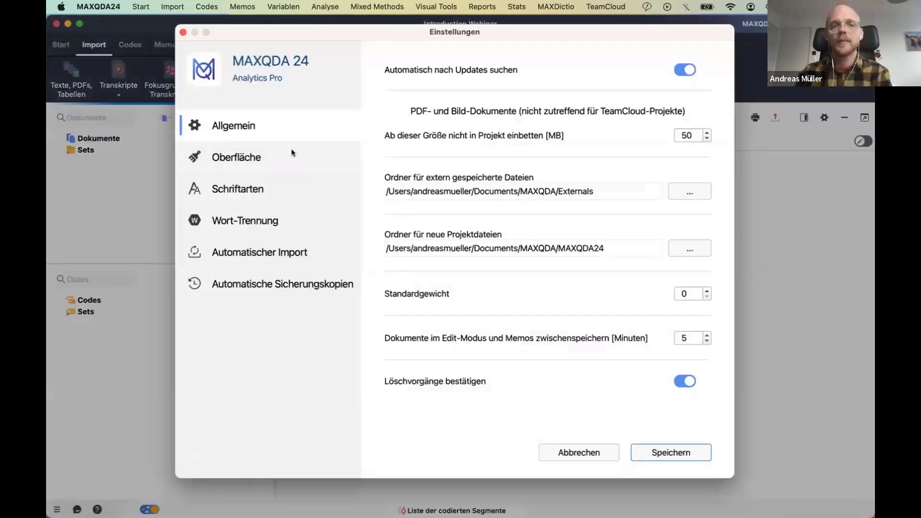
left_click(292, 153)
left_click(588, 197)
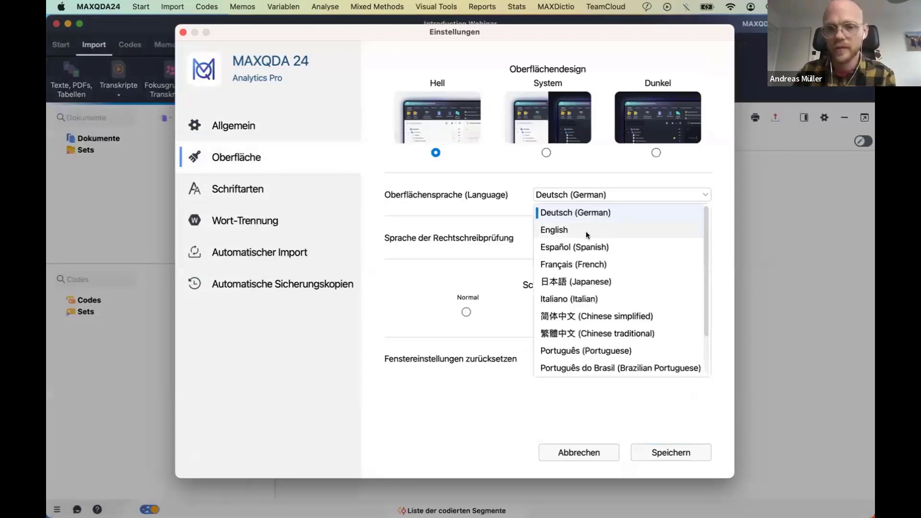
left_click(589, 231)
left_click(661, 450)
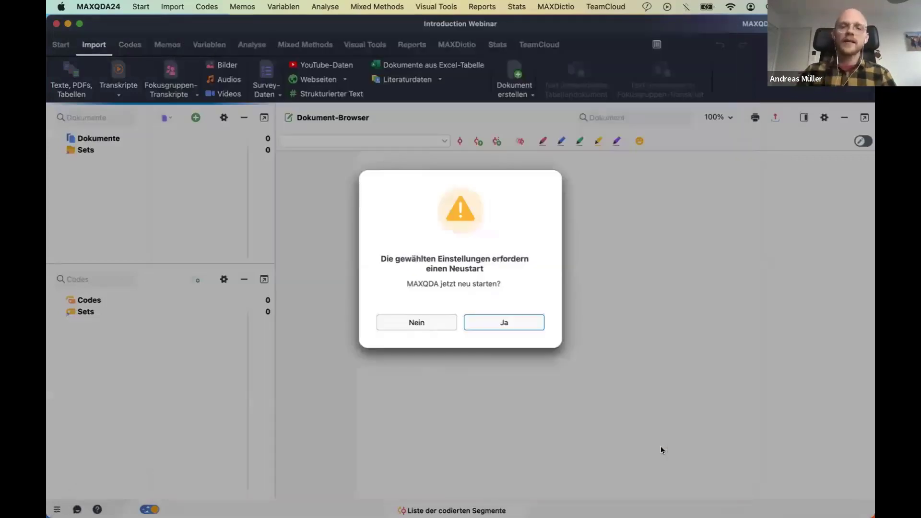
left_click(487, 323)
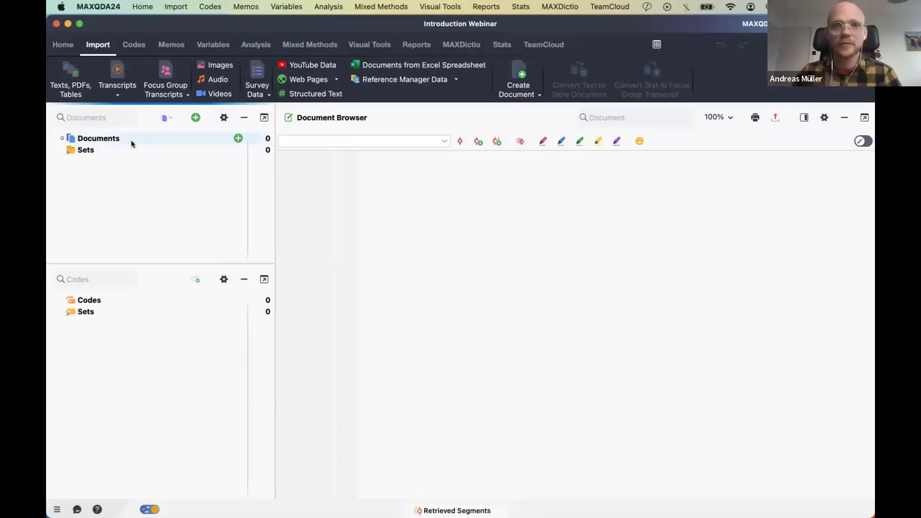
Import all five Word interview files from the Hamburg folder, inside Example-blank and Interviews on the Desktop.
left_click(196, 118)
key("Escape")
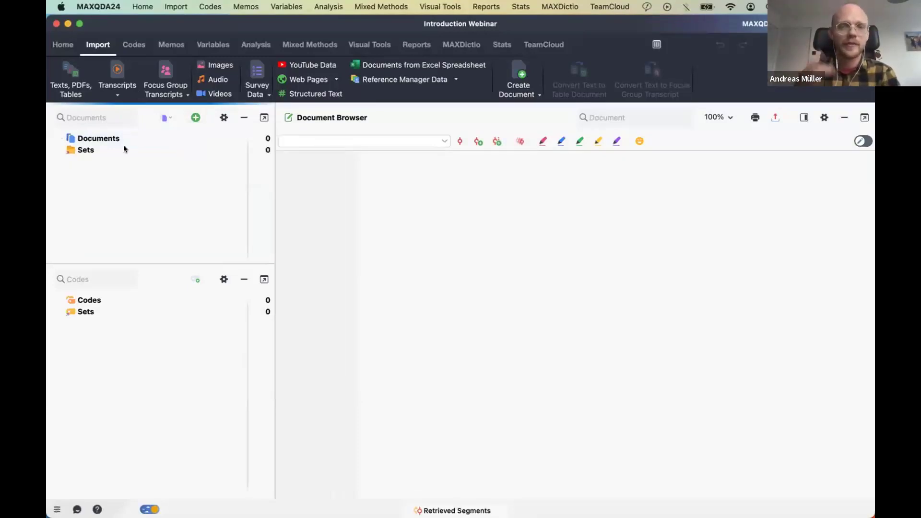
left_click(73, 84)
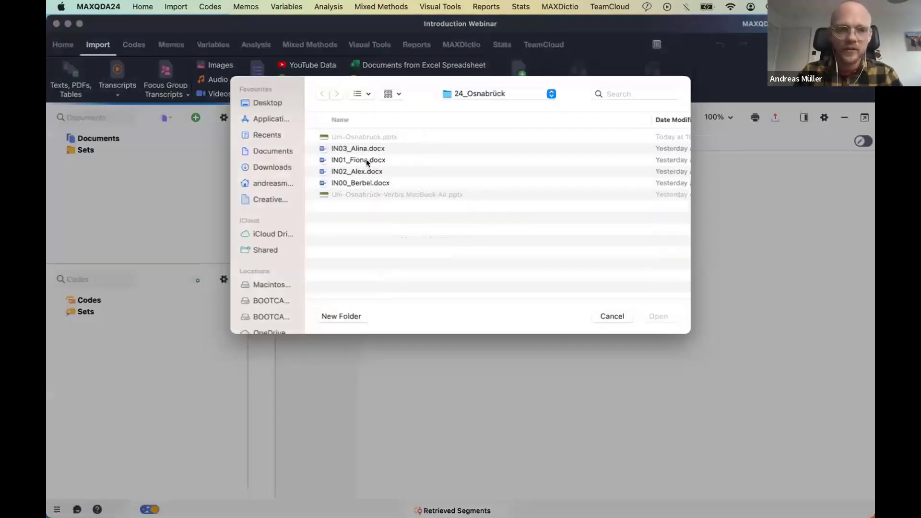
left_click(274, 104)
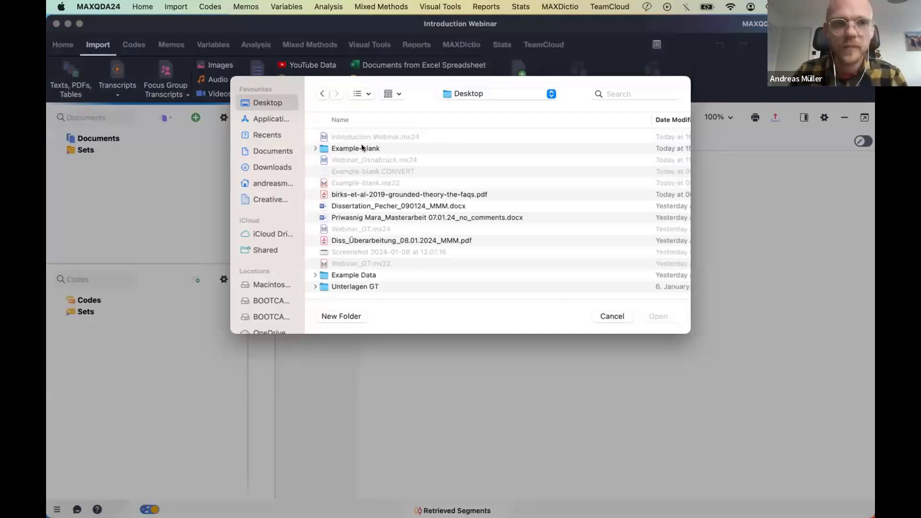
double_click(361, 148)
double_click(354, 140)
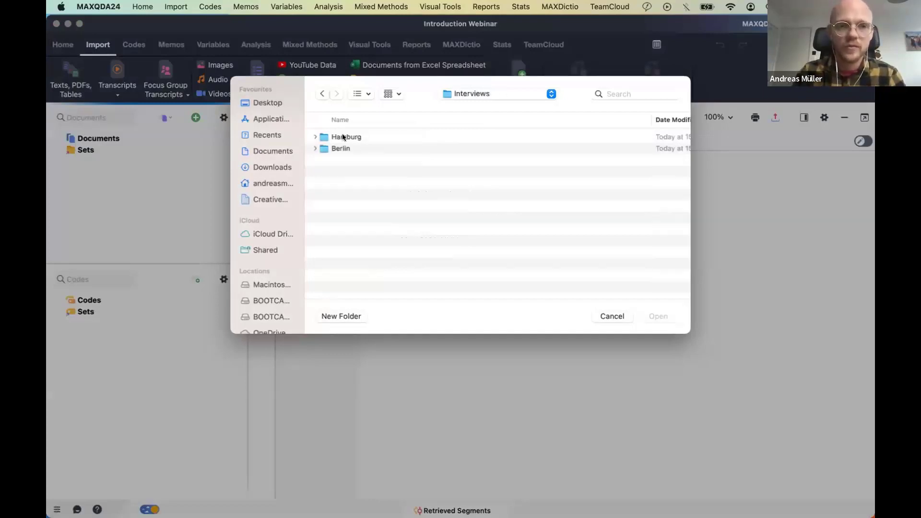
double_click(343, 138)
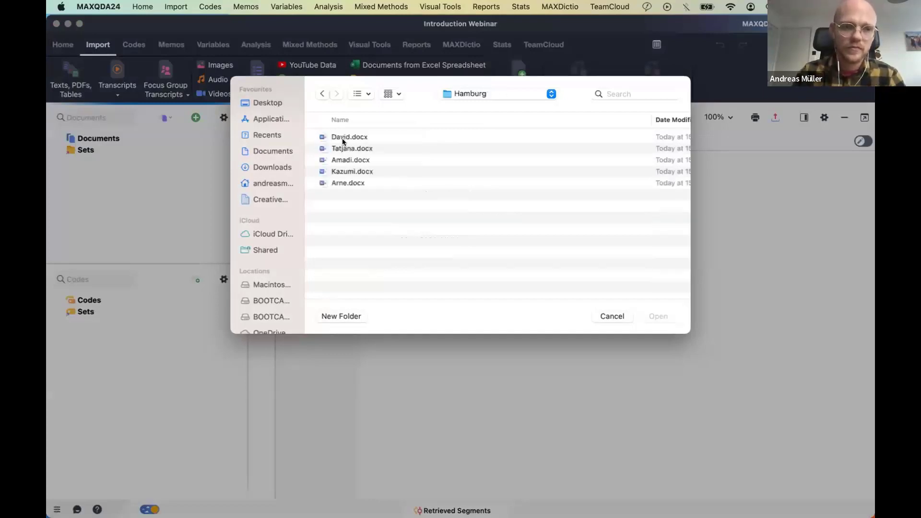
left_click(348, 182, "shift")
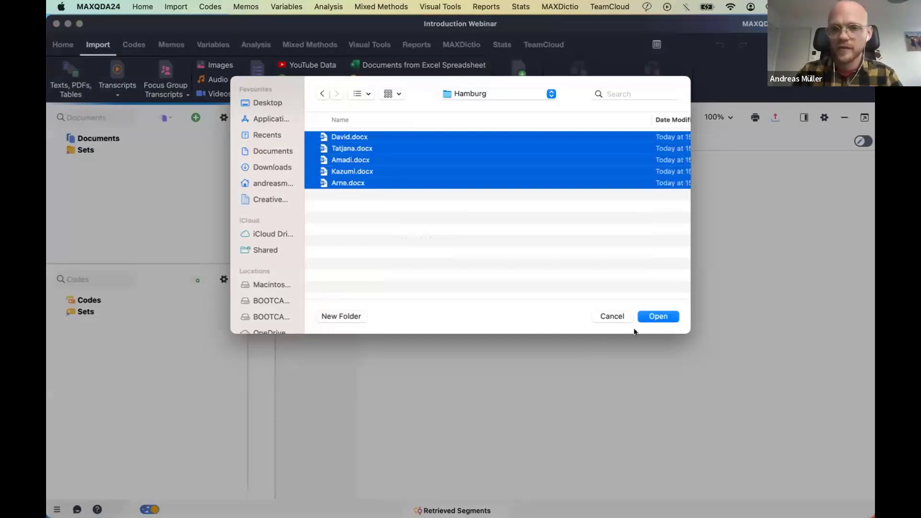
left_click(642, 319)
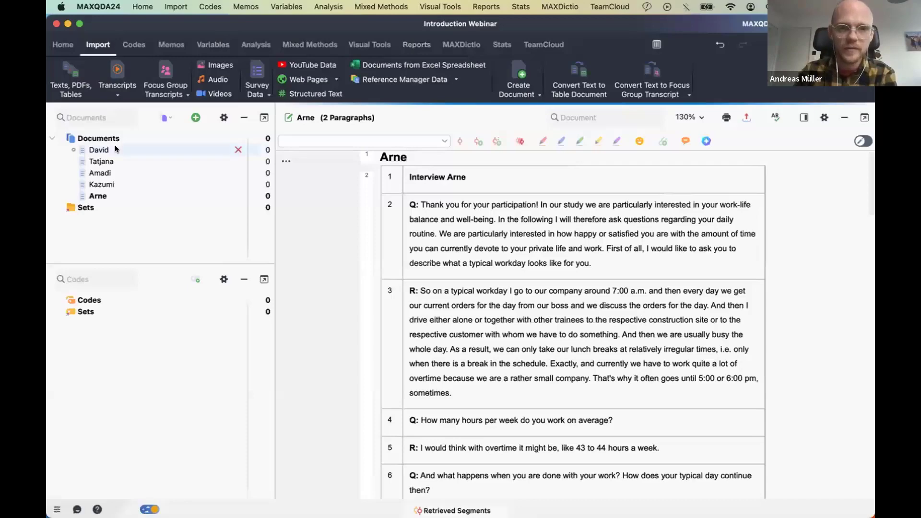
Open the first imported interview and examine how its numbered question and answer table is displayed.
double_click(118, 151)
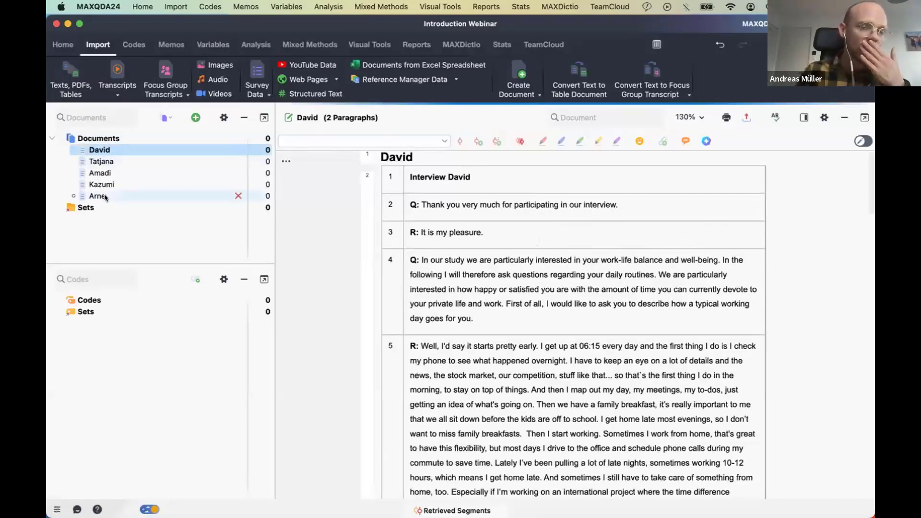
left_click(421, 244)
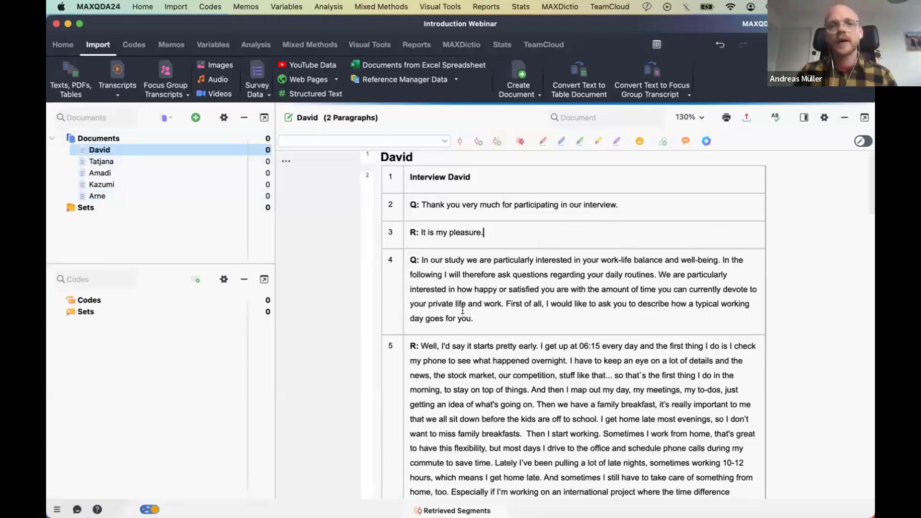
left_click(434, 303)
scroll(434, 302, "up", 1)
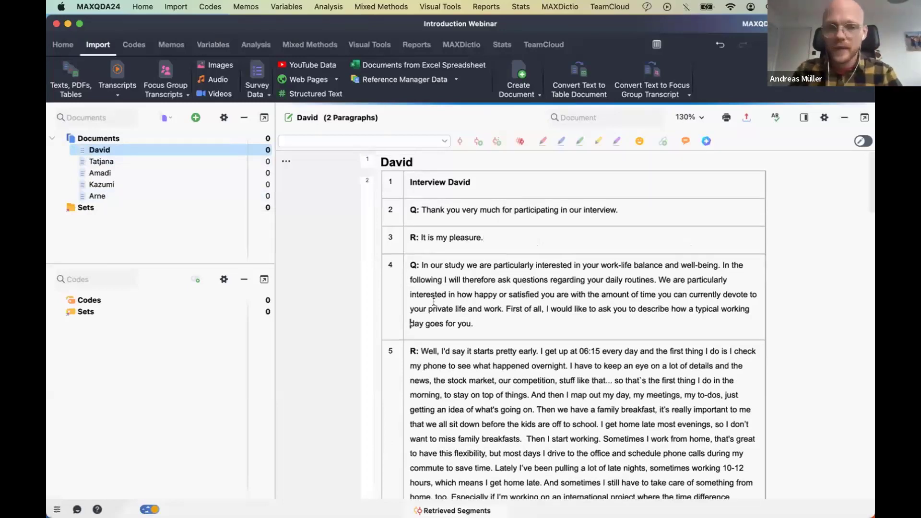
left_click_drag(440, 266, 471, 302)
left_click(471, 302)
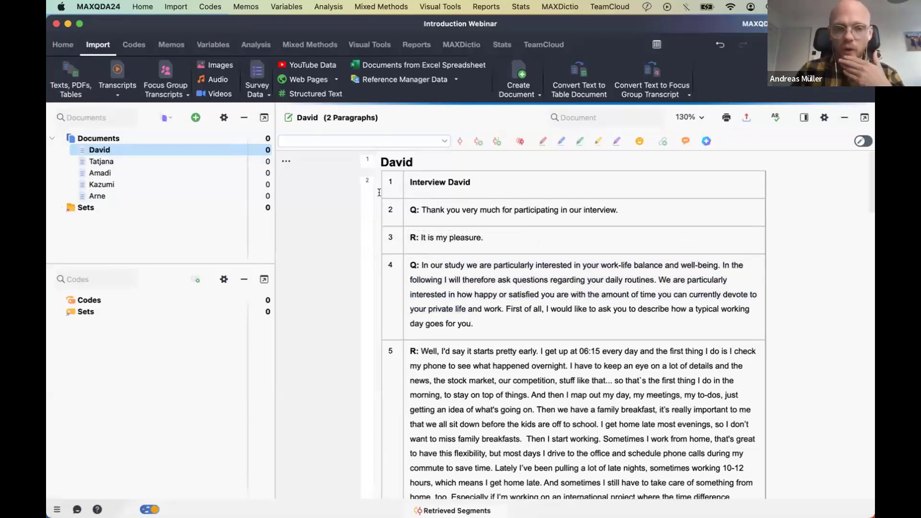
scroll(467, 234, "down", 1)
scroll(467, 234, "up", 1)
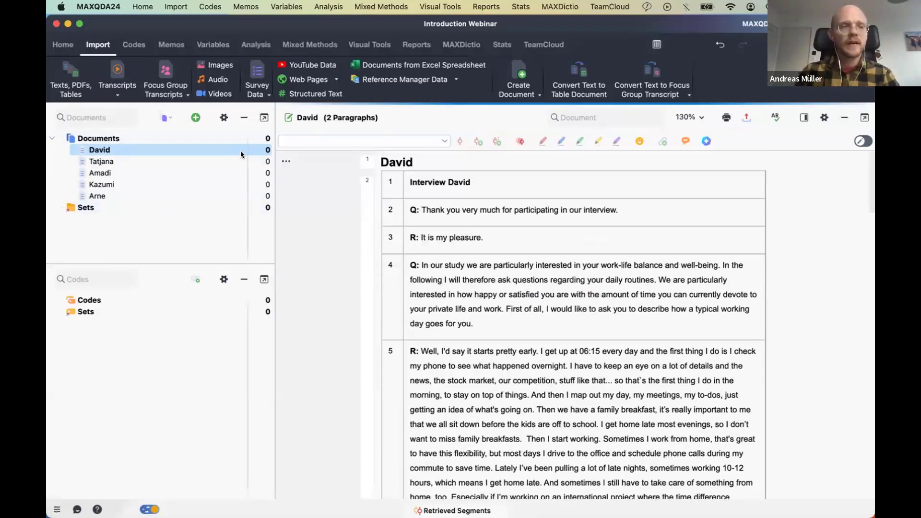
left_click(169, 117)
left_click(473, 331)
scroll(472, 332, "down", 1)
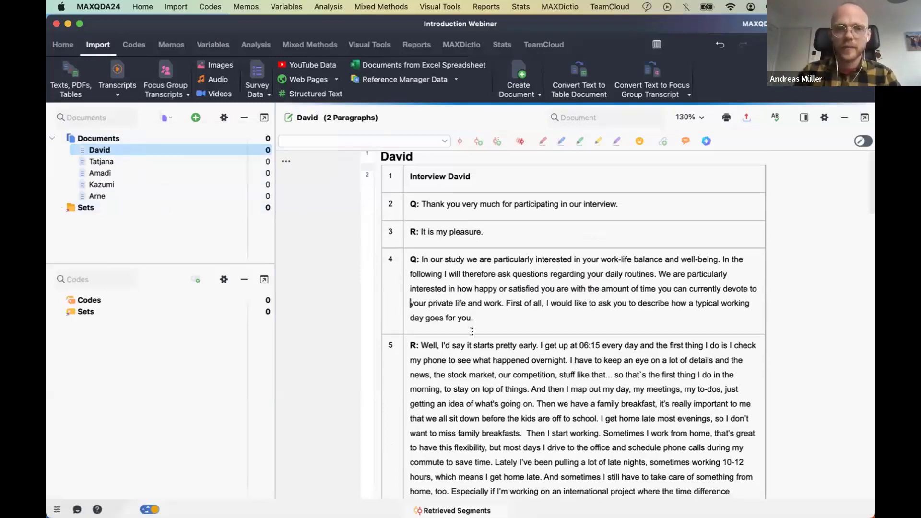
scroll(472, 332, "up", 1)
Open the second Example-blank project listed among the recently opened projects.
left_click(72, 45)
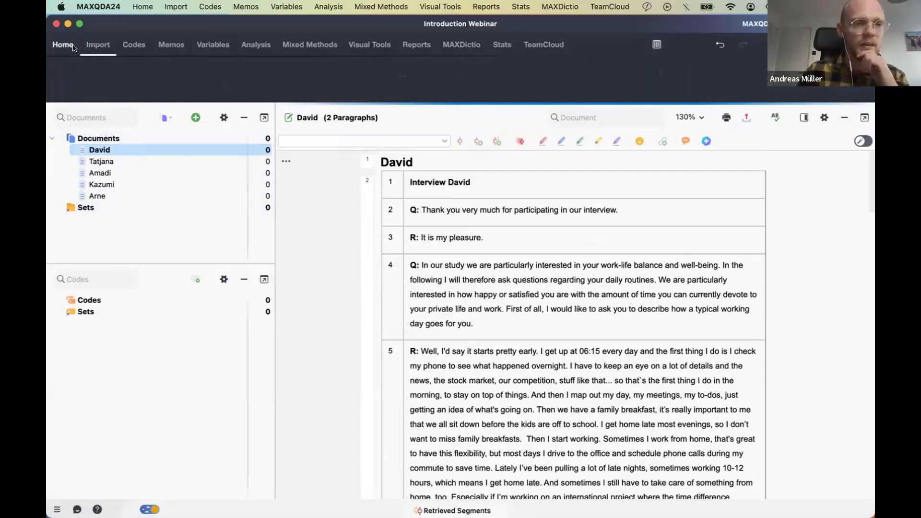
left_click(104, 47)
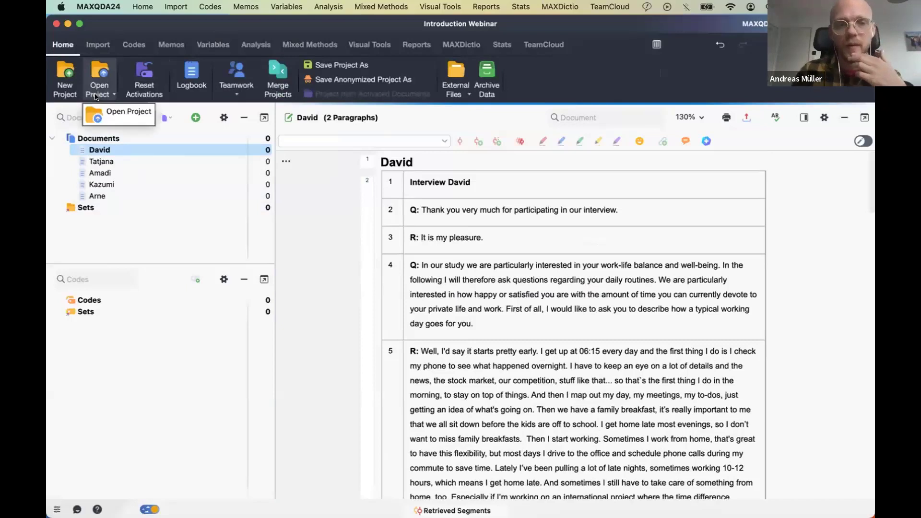
left_click(383, 236)
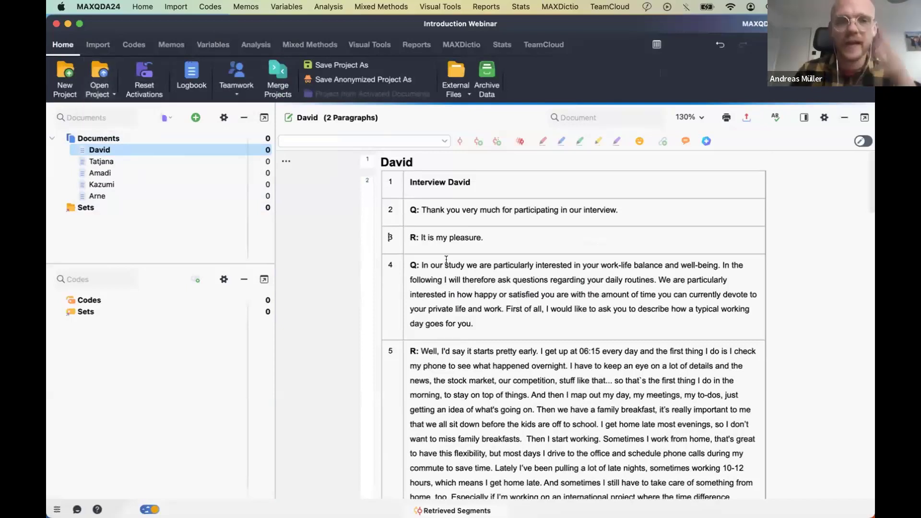
left_click(104, 92)
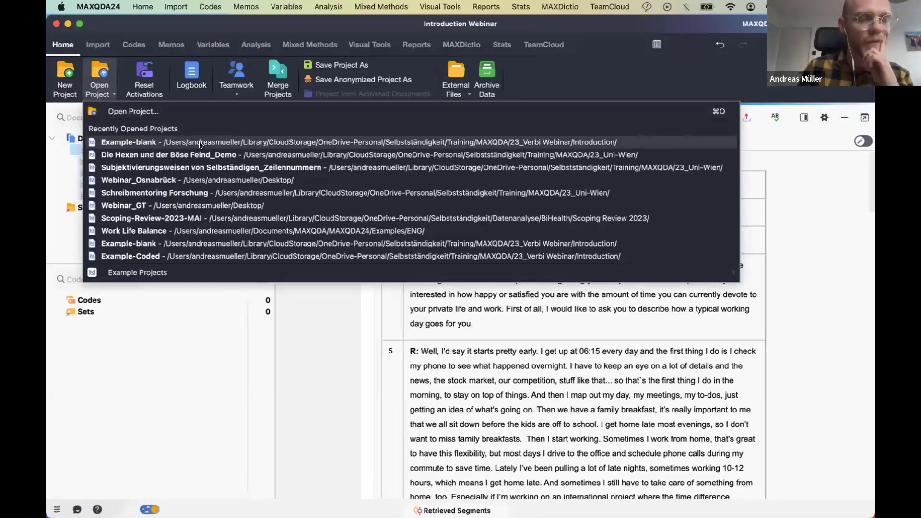
left_click(397, 246)
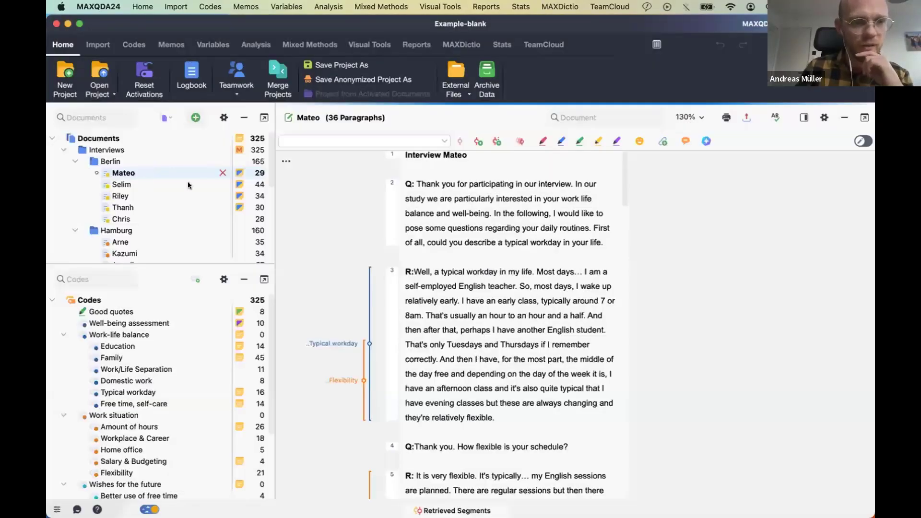
Export the first Berlin interview as a text document (DOCX) to the Desktop, keeping the suggested file name.
right_click(188, 176)
left_click(234, 139)
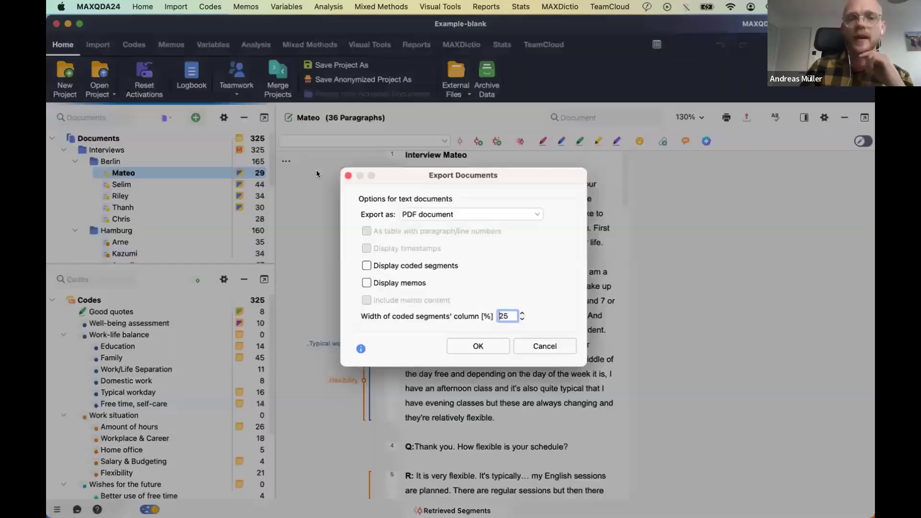
left_click(482, 214)
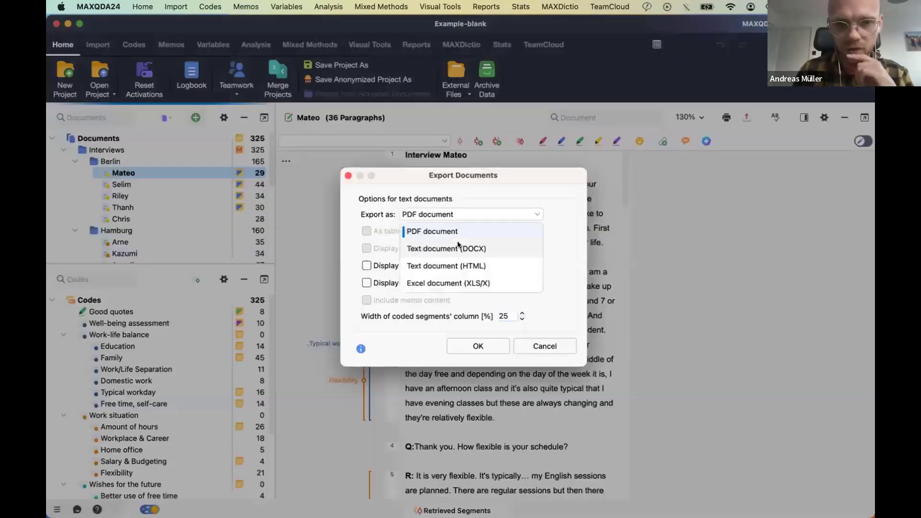
left_click(418, 249)
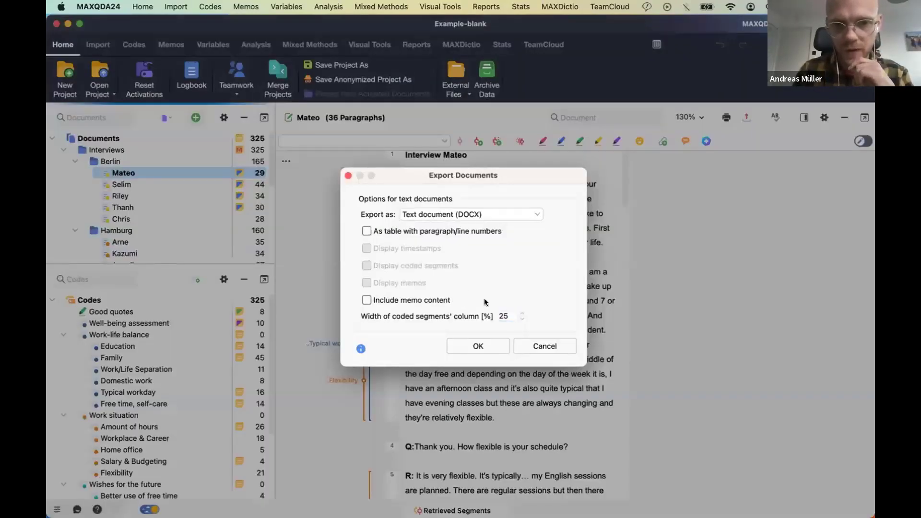
left_click(459, 342)
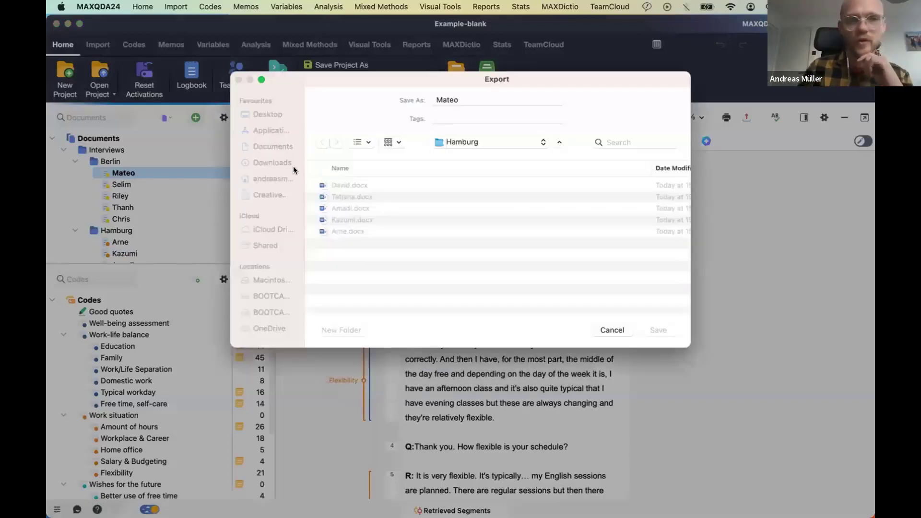
left_click(268, 114)
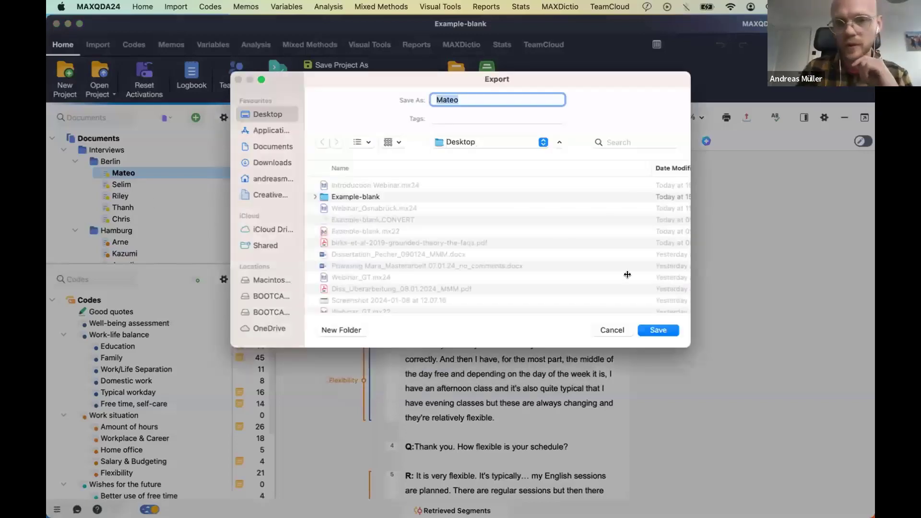
left_click(657, 330)
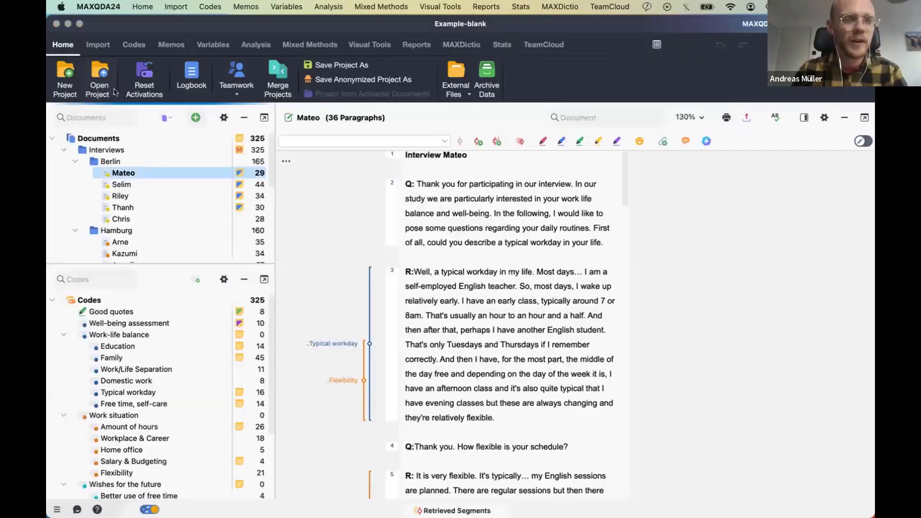
Reopen the recent project Introduction Webinar and import the exported Word interview from the Desktop.
left_click(115, 93)
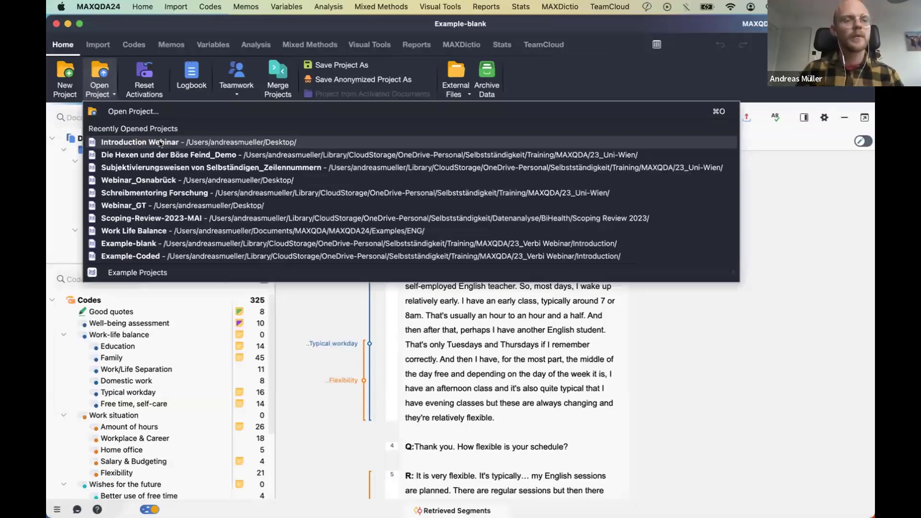
left_click(161, 143)
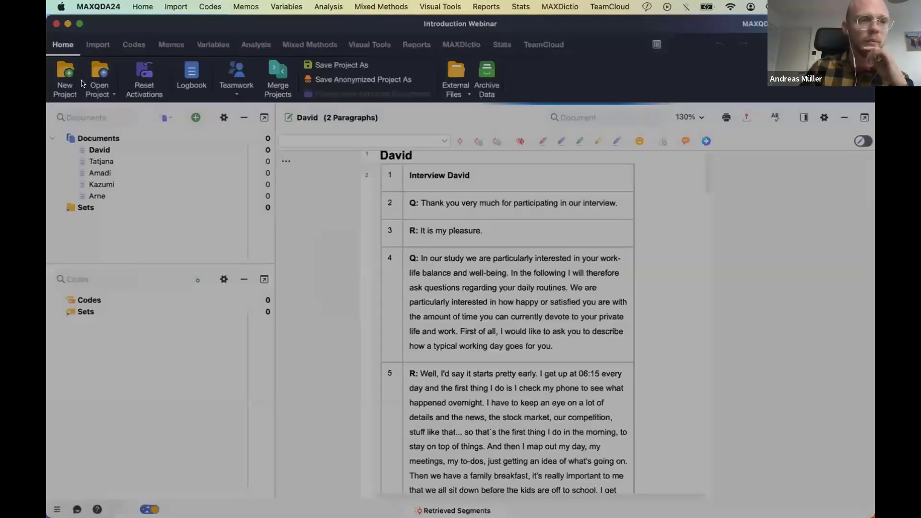
left_click(98, 44)
left_click(89, 96)
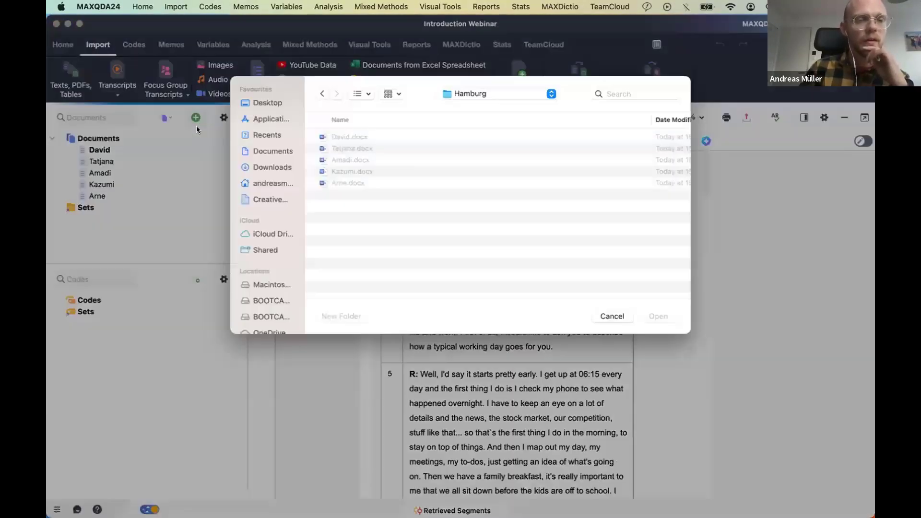
left_click(265, 104)
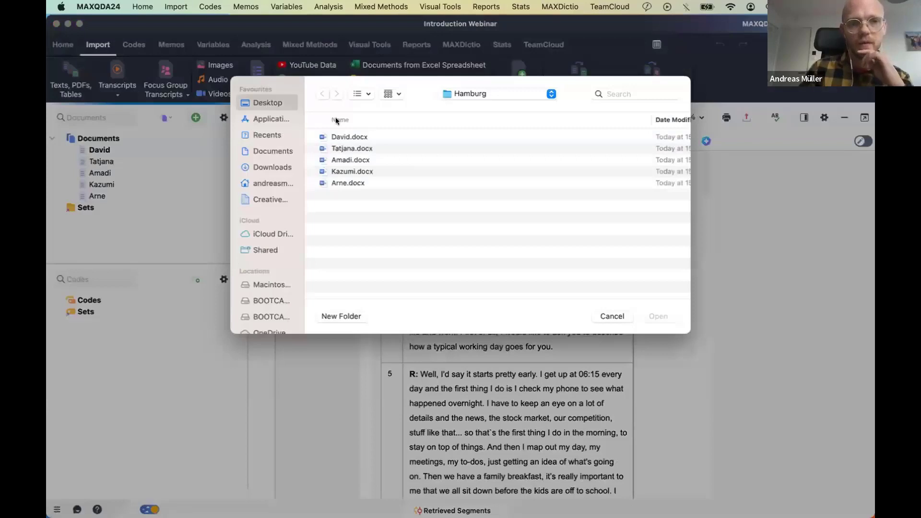
left_click(412, 149)
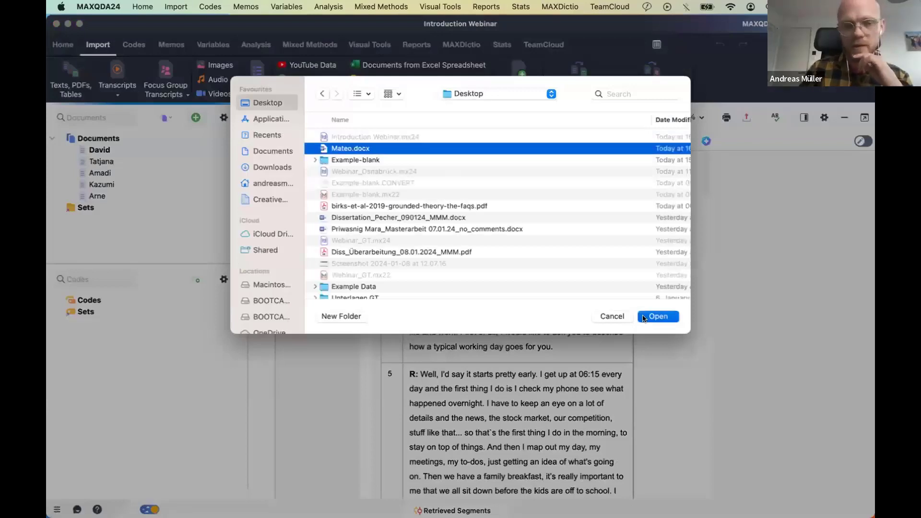
left_click(658, 317)
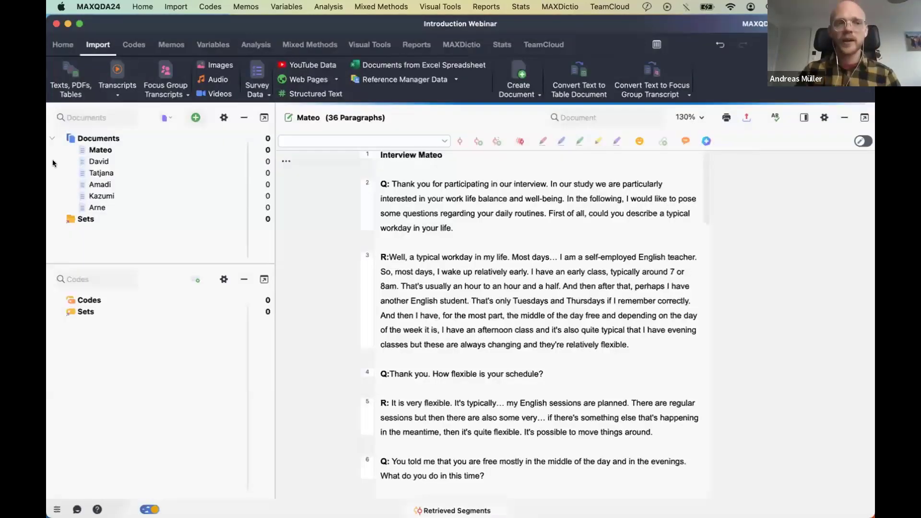
Compare the table layout of the second interview with the paragraph layout of the newly imported first interview.
left_click(99, 161)
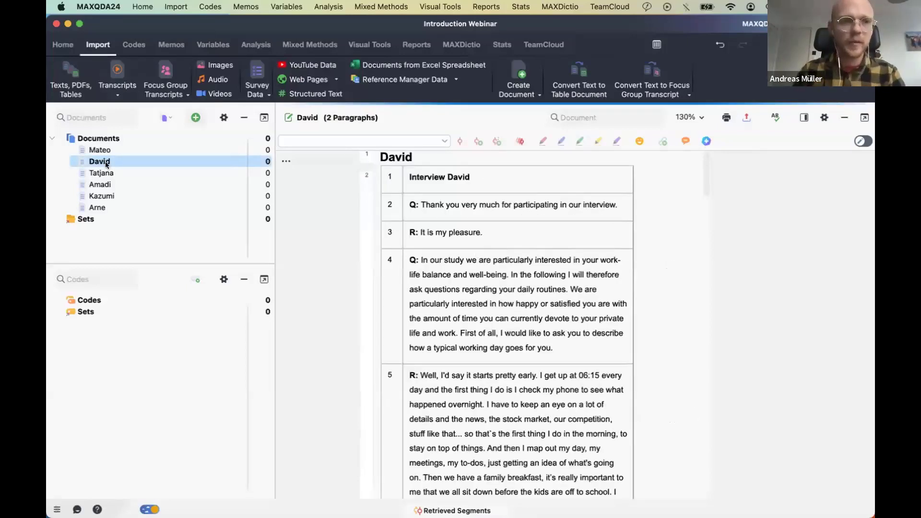
left_click(125, 151)
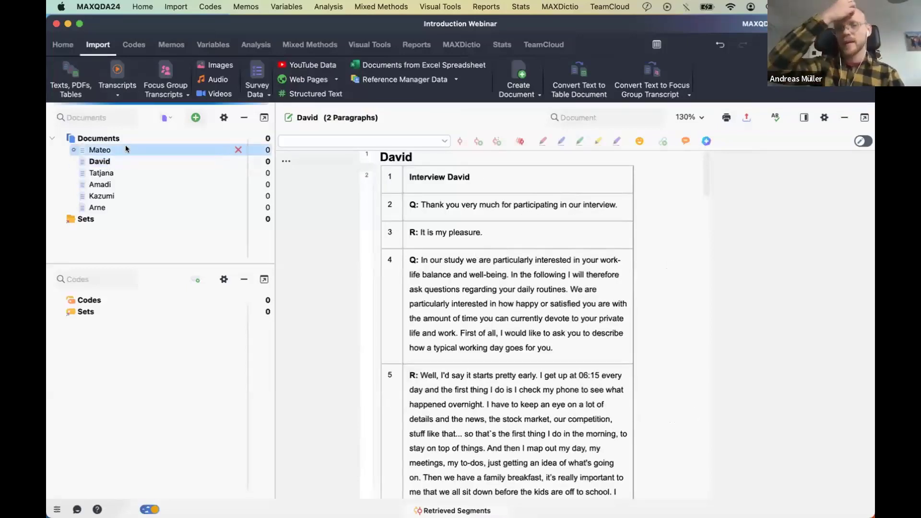
scroll(449, 295, "up", 1)
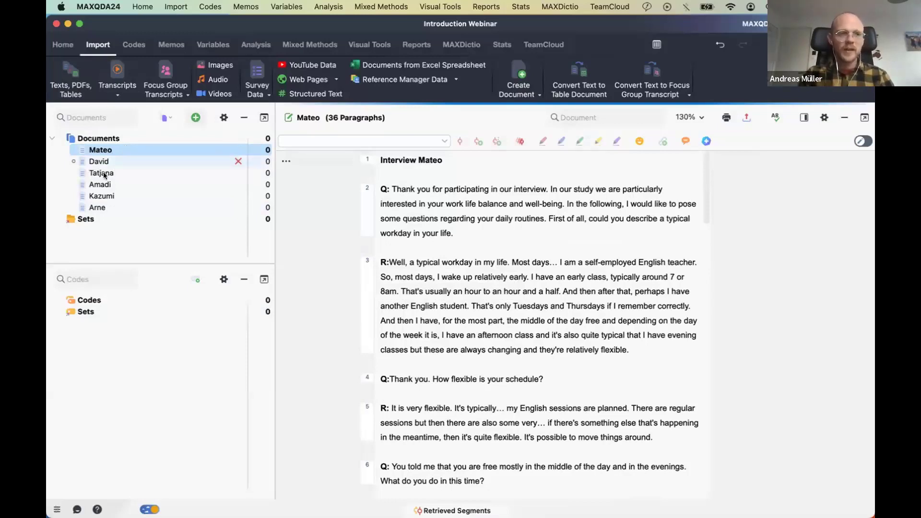
double_click(134, 156)
double_click(133, 150)
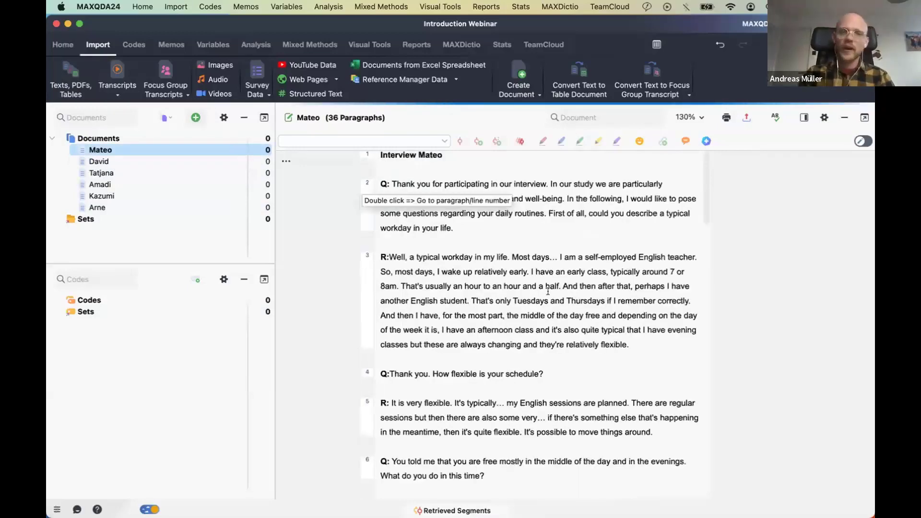
scroll(547, 291, "up", 1)
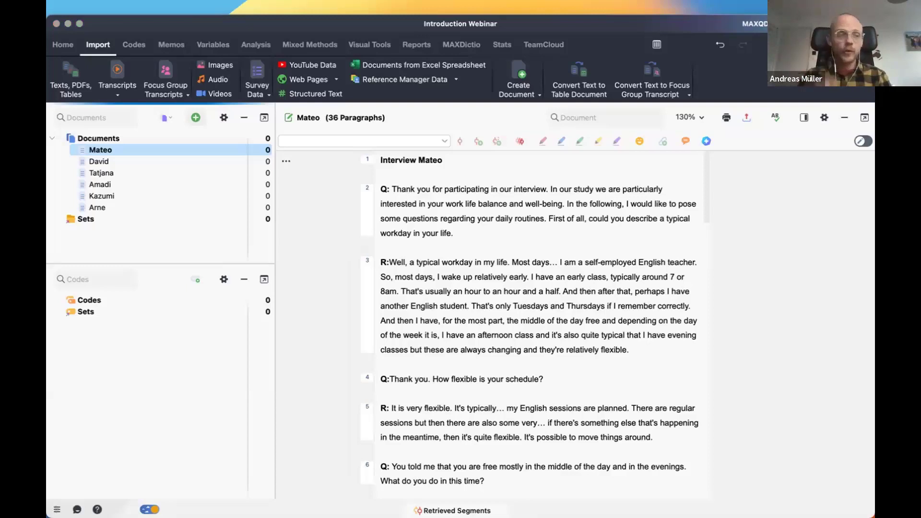
key("super+Tab")
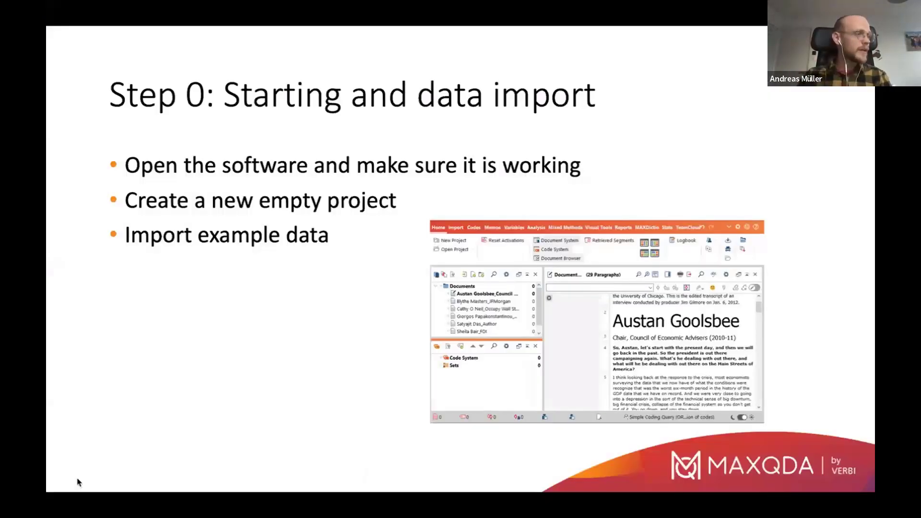
mouse_move(77, 482)
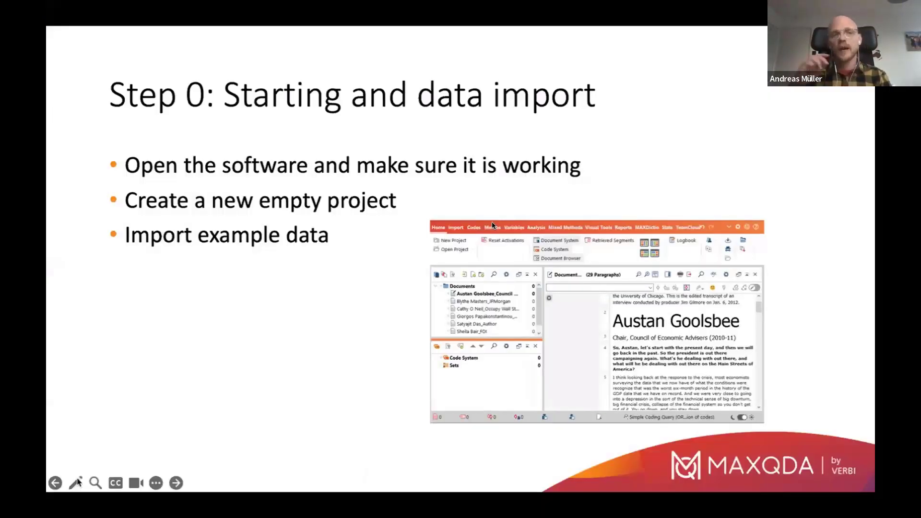
left_click(492, 226)
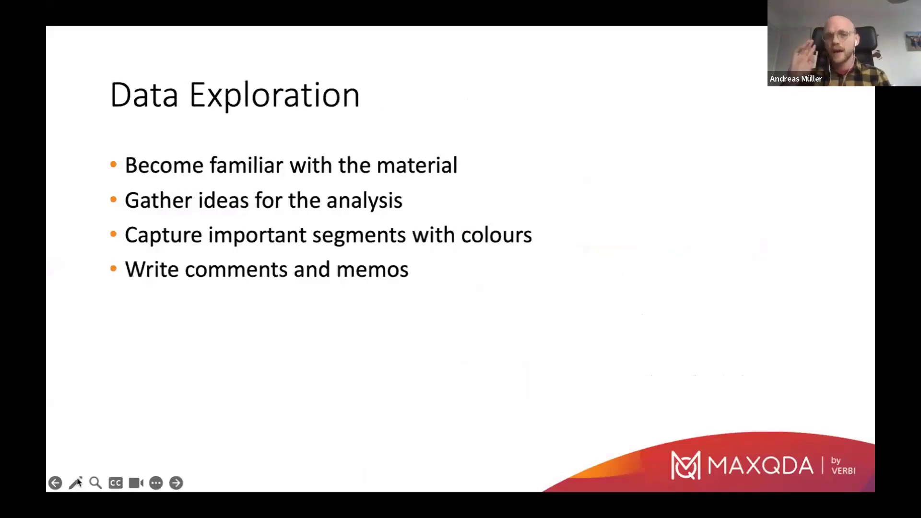
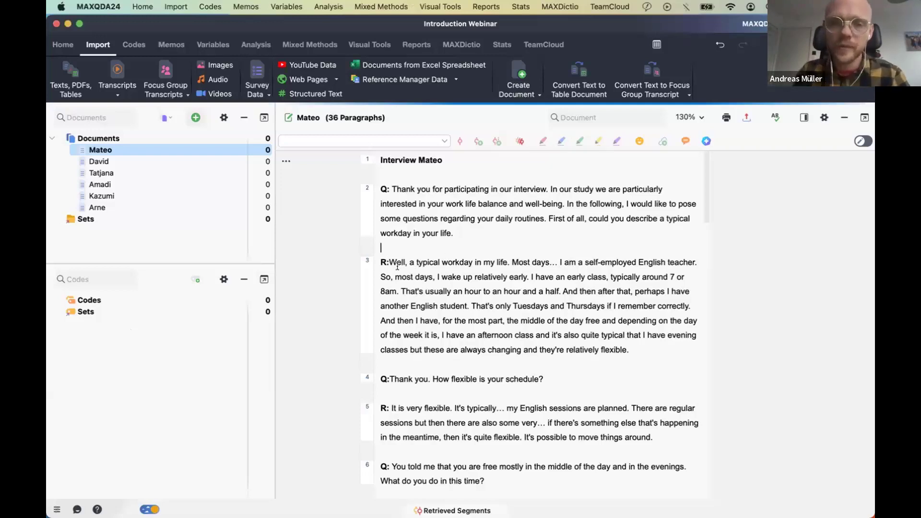
Highlight in yellow paragraph 3 from "Well, a typical workday" to "another English student." and paragraph 5 from "There are regular sessions" to its end.
left_click_drag(390, 263, 469, 307)
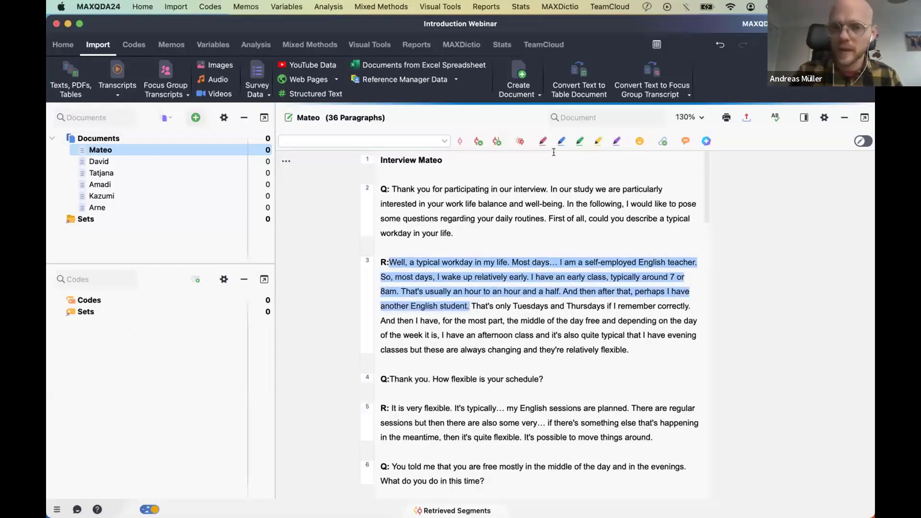
left_click(597, 143)
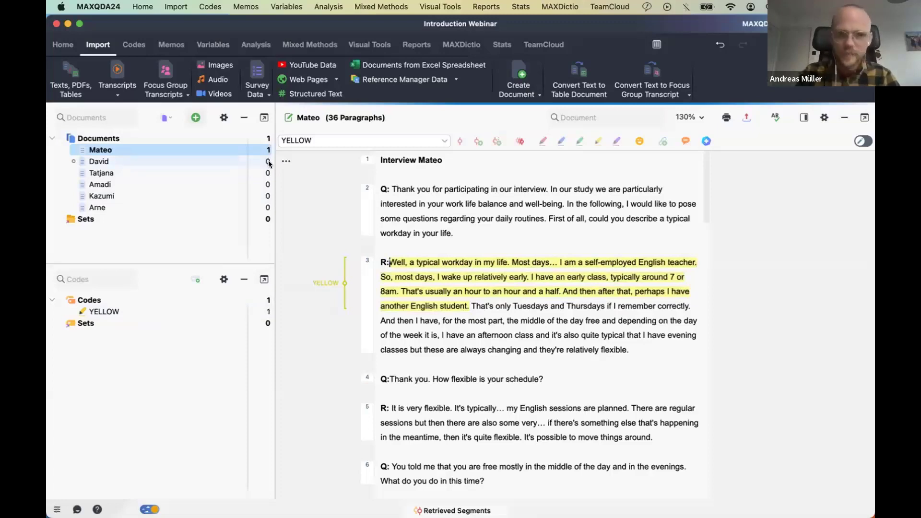
scroll(648, 372, "down", 2)
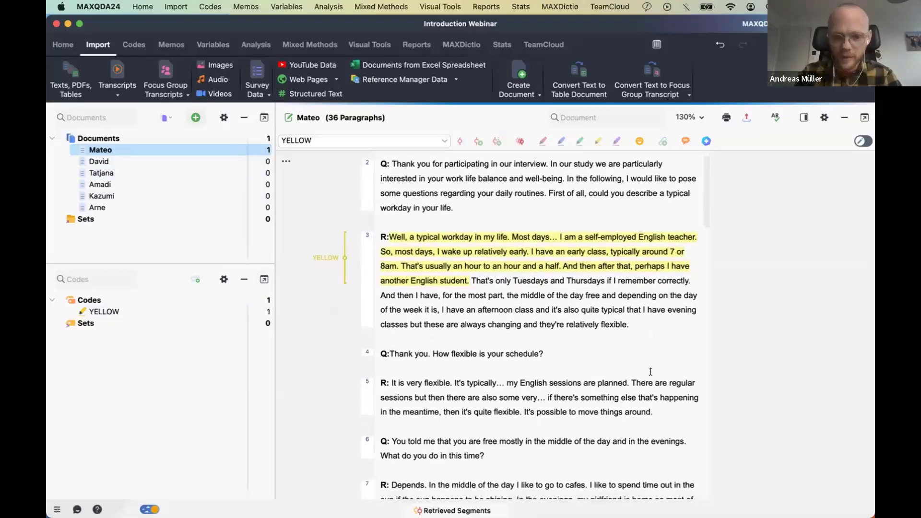
left_click_drag(654, 412, 630, 381)
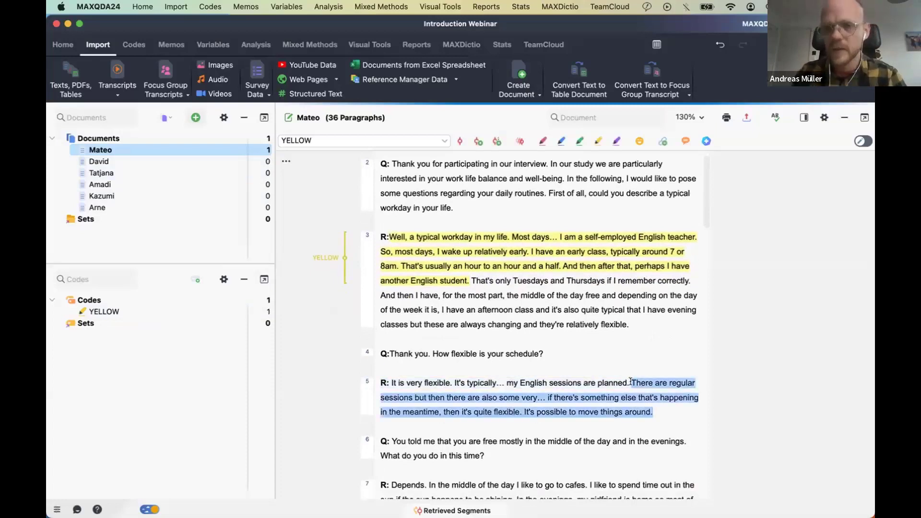
left_click(596, 143)
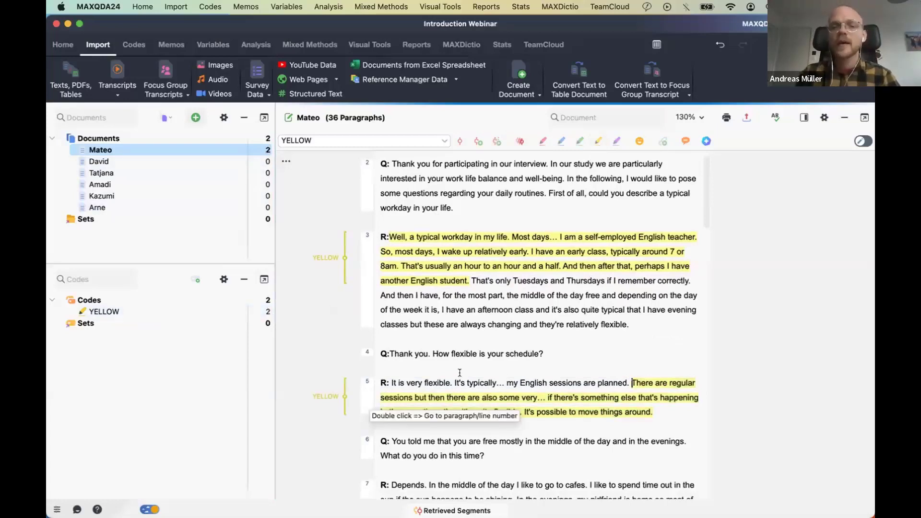
Read through the interview from the yellow passages in paragraphs 3 and 5 to paragraph 15.
scroll(460, 373, "down", 1)
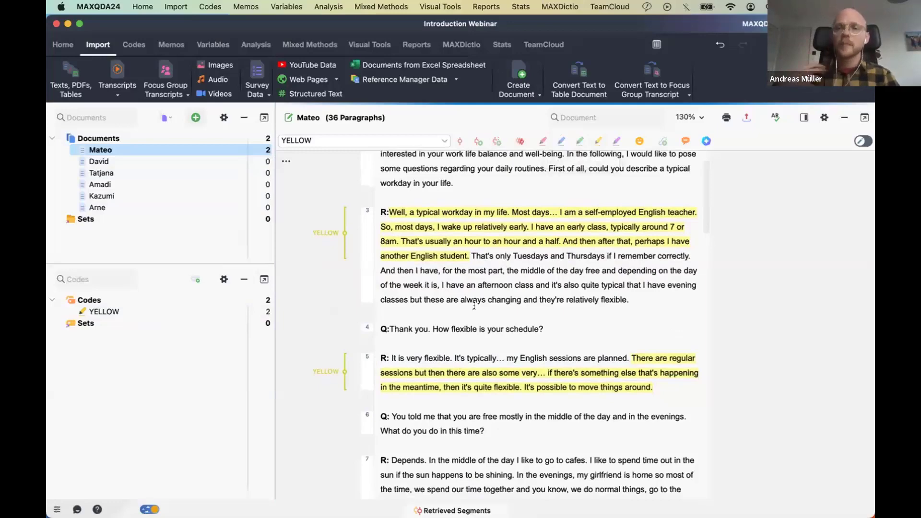
scroll(474, 305, "up", 1)
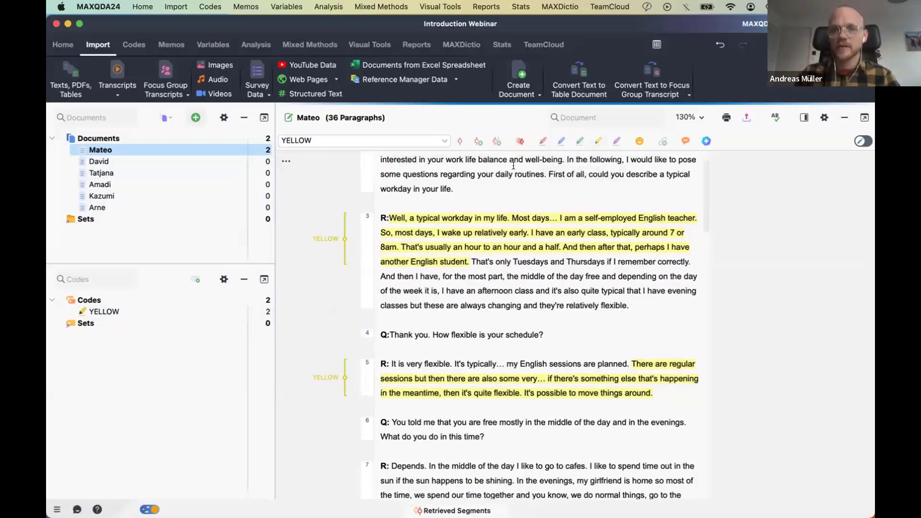
scroll(482, 414, "down", 3)
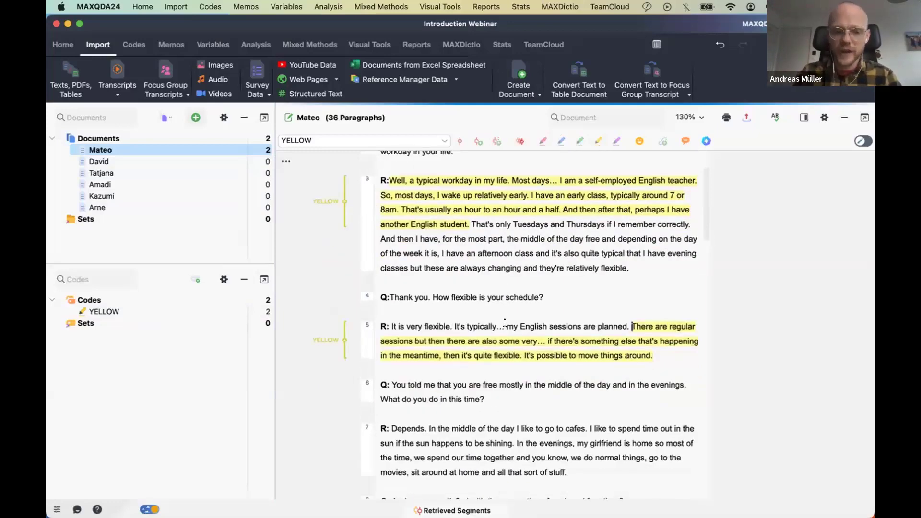
scroll(484, 414, "down", 3)
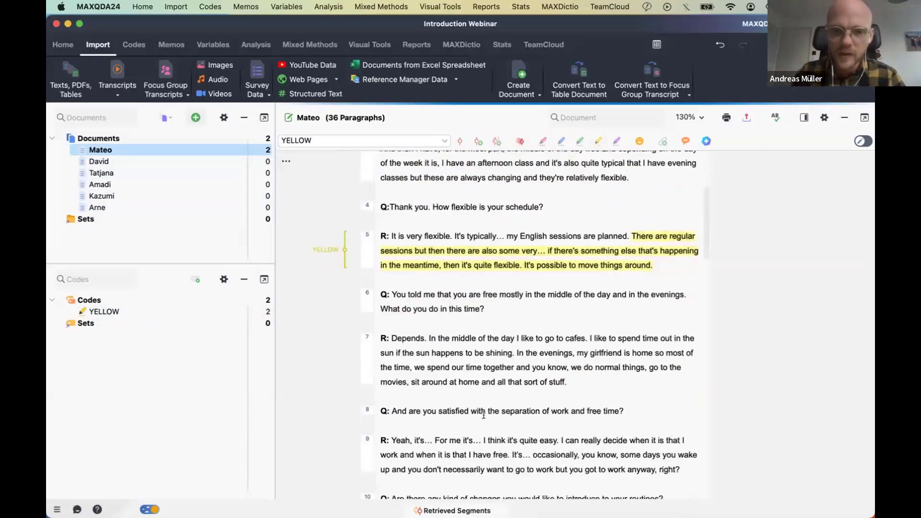
scroll(512, 411, "down", 2)
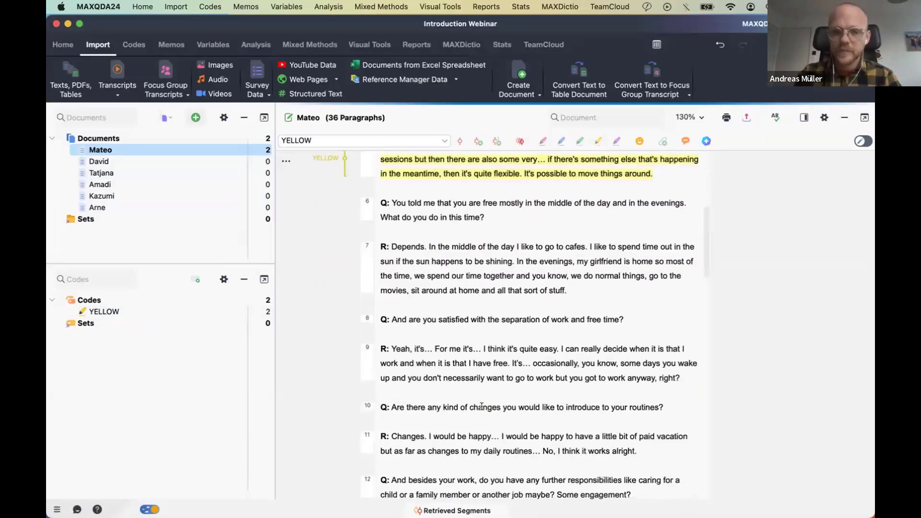
scroll(549, 377, "down", 4)
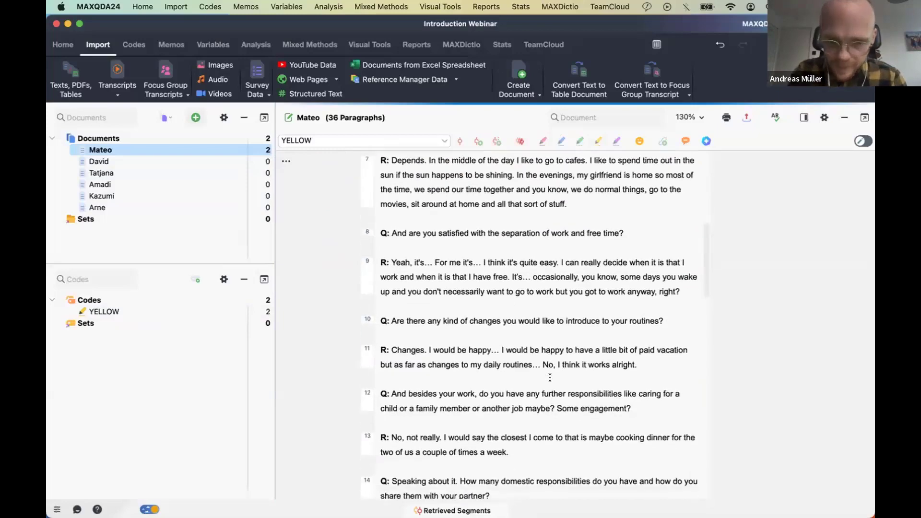
scroll(550, 378, "down", 1)
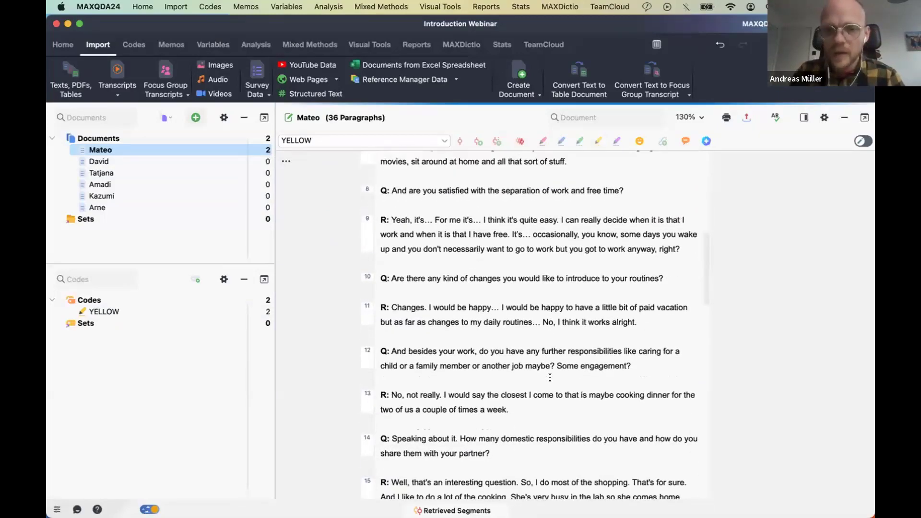
Try highlighting the first ellipsis in paragraph 9 in green, and delete that code assignment.
scroll(550, 377, "up", 5)
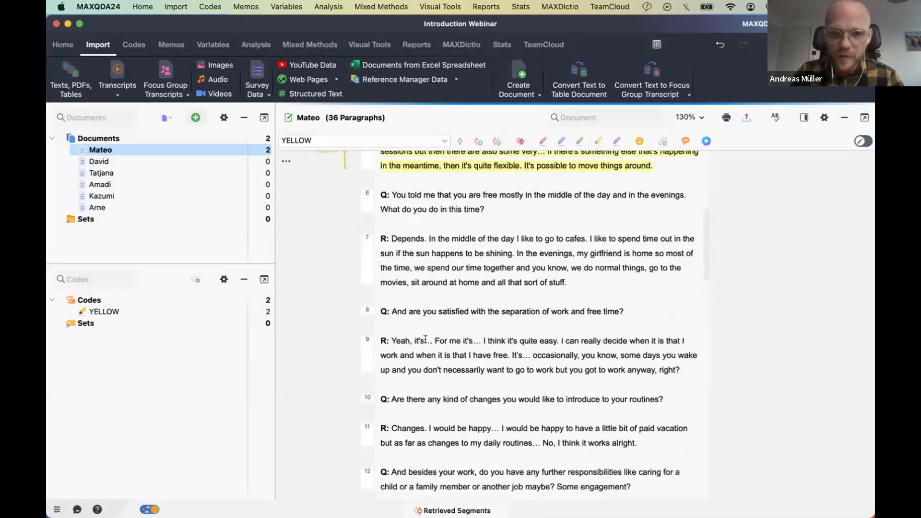
double_click(426, 340)
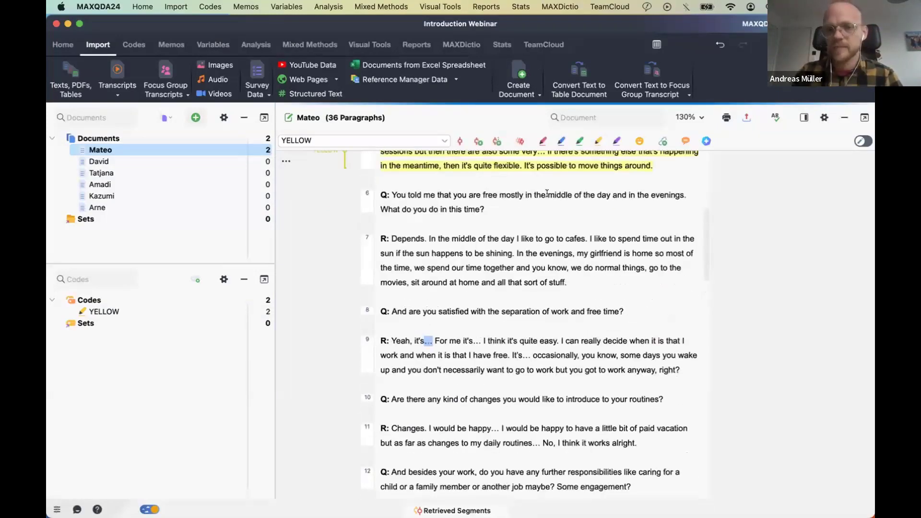
left_click(580, 142)
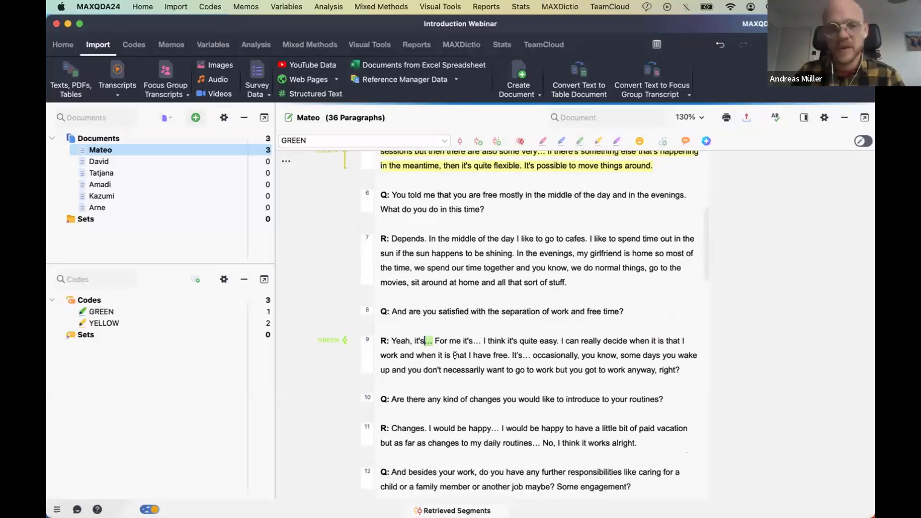
right_click(321, 340)
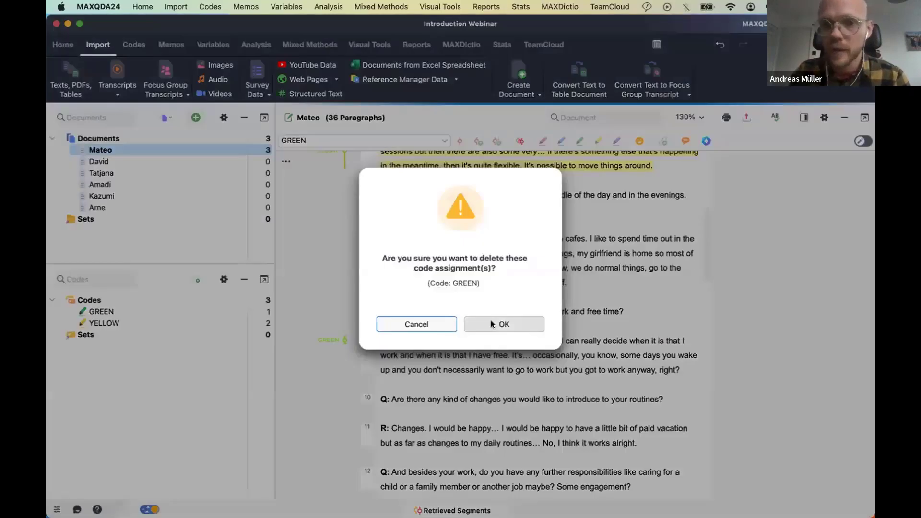
left_click(491, 321)
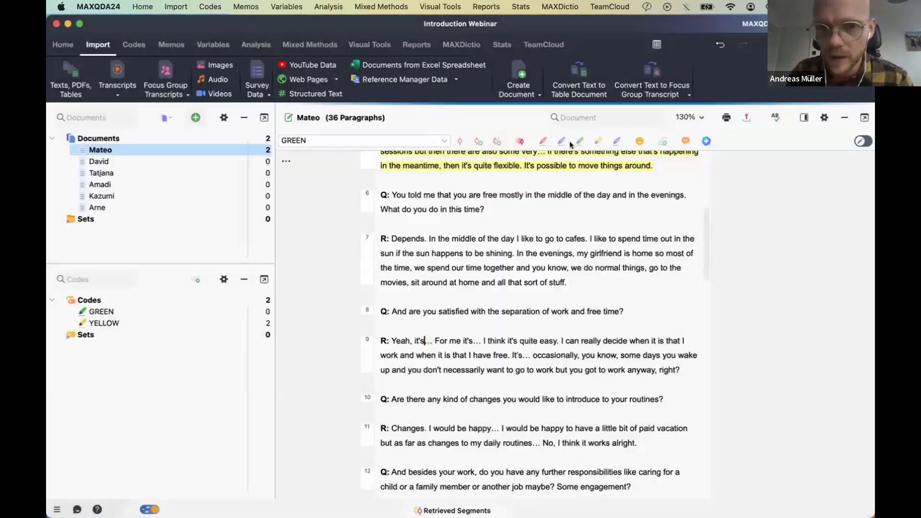
Highlight in red the first ellipsis in paragraph 9 and the word "girlfriend" in paragraph 7.
double_click(428, 340)
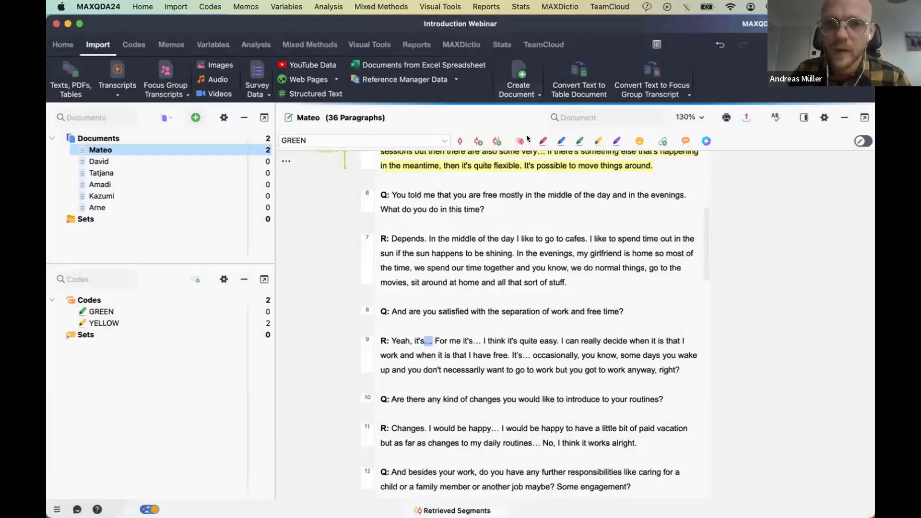
left_click(542, 140)
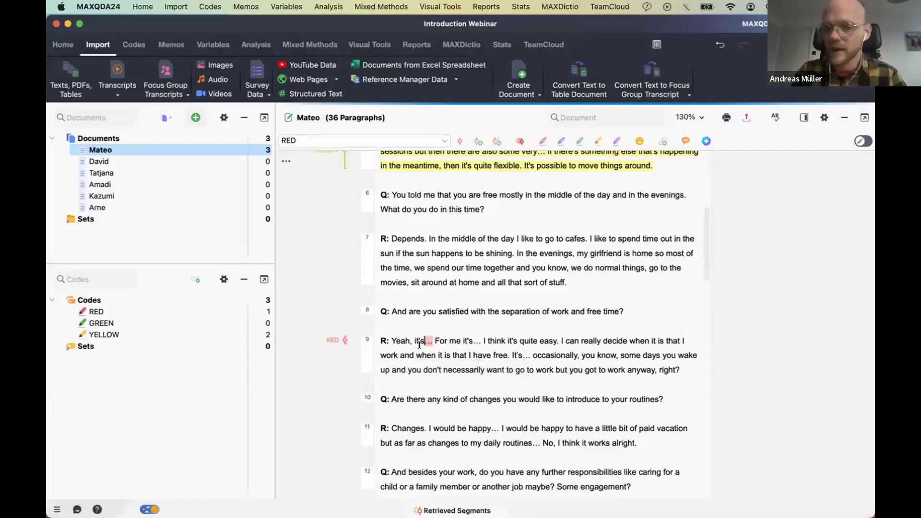
scroll(465, 344, "up", 1)
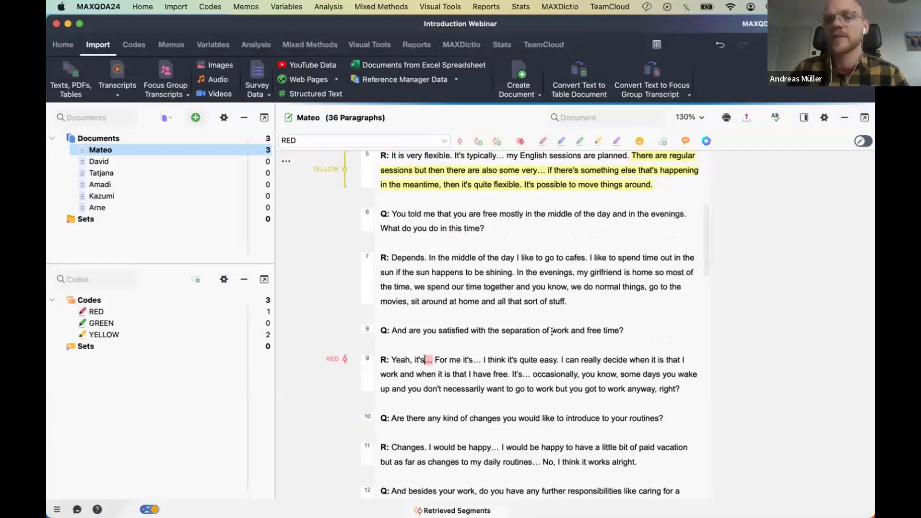
scroll(459, 310, "up", 1)
double_click(445, 286)
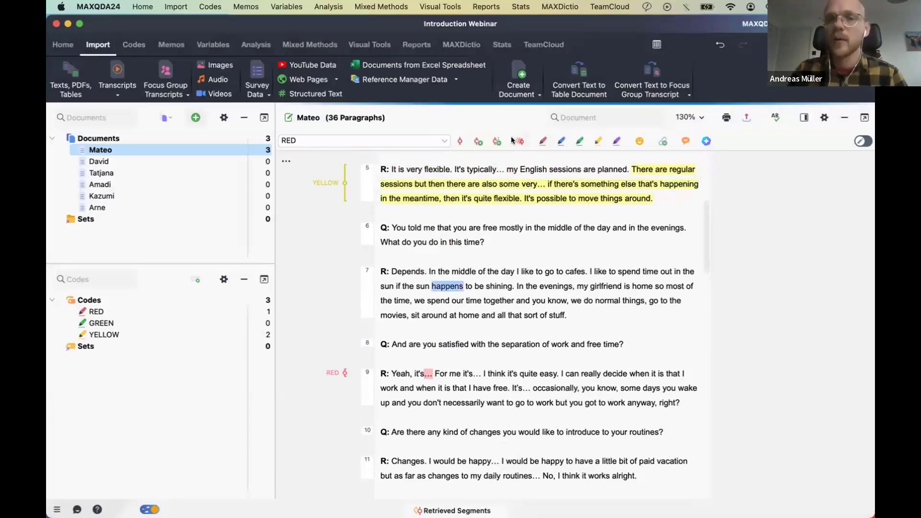
double_click(601, 285)
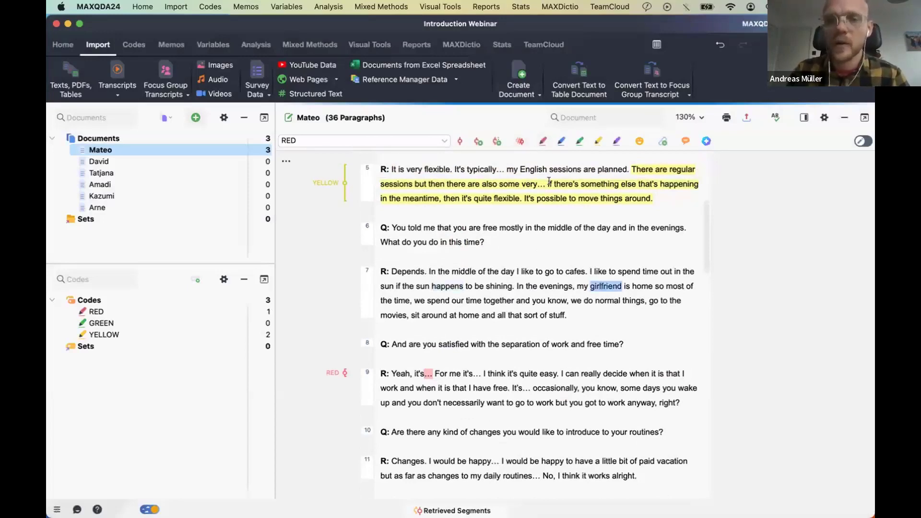
left_click(543, 141)
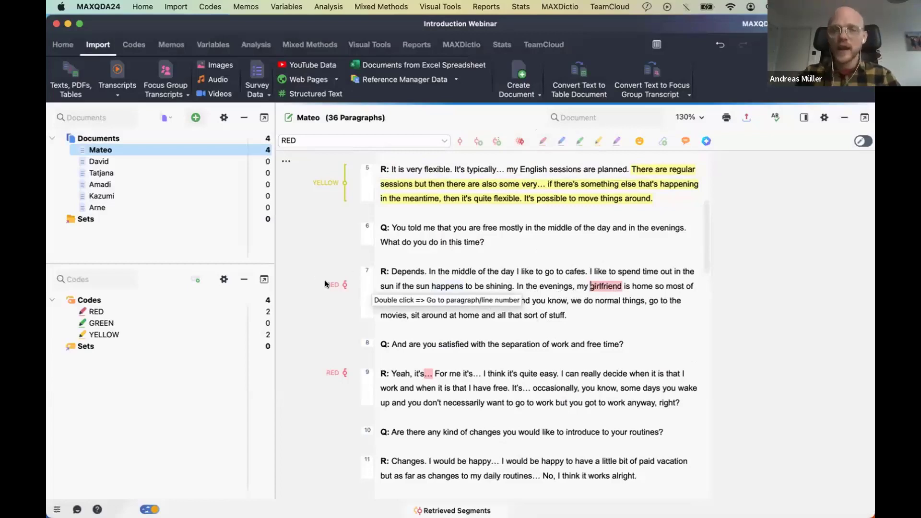
Add the comment "What does this word mean?" to the red highlight on "girlfriend" in paragraph 7.
mouse_move(325, 282)
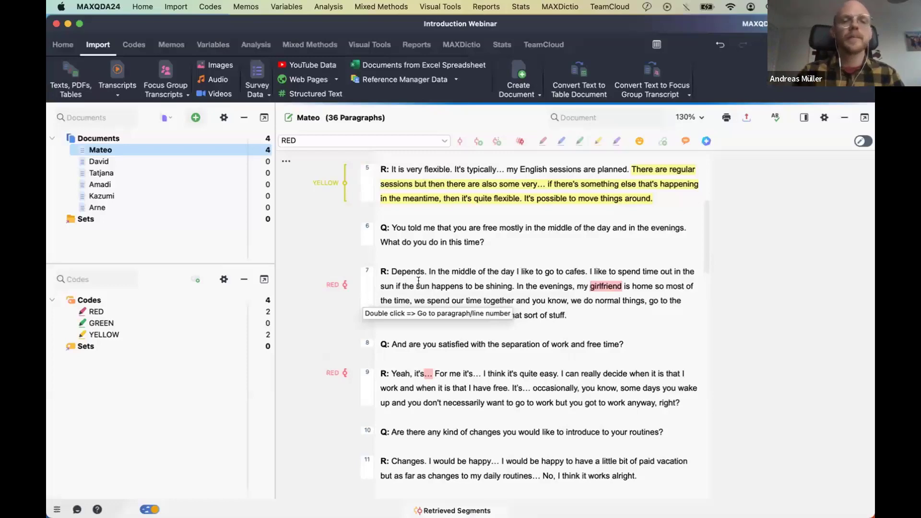
scroll(418, 281, "up", 1)
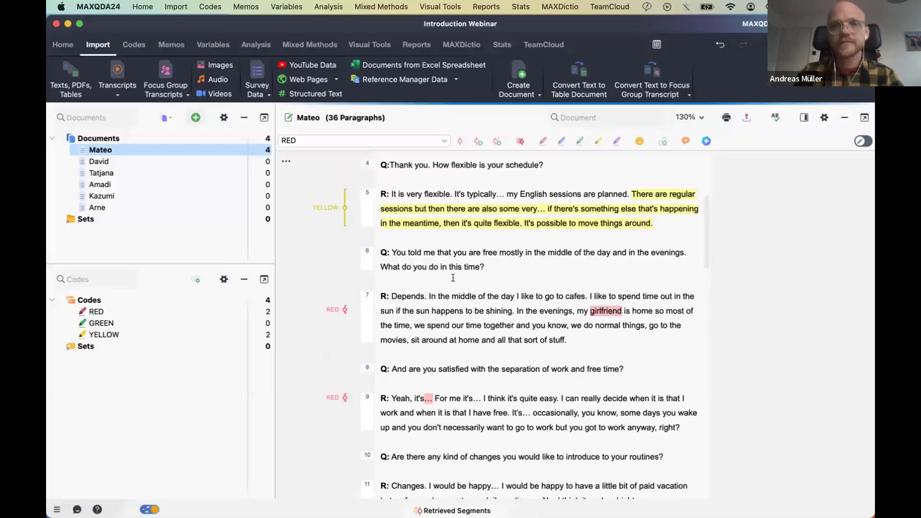
scroll(496, 305, "up", 1)
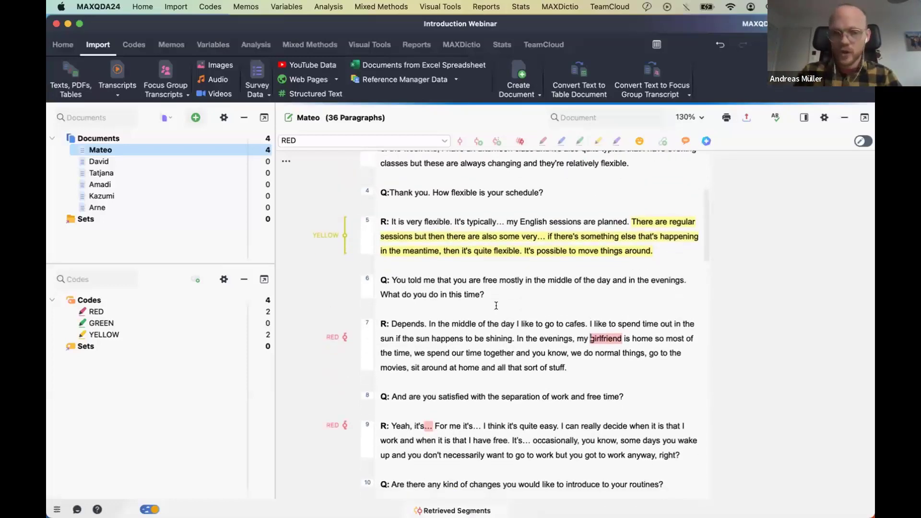
scroll(496, 305, "down", 1)
scroll(496, 306, "up", 1)
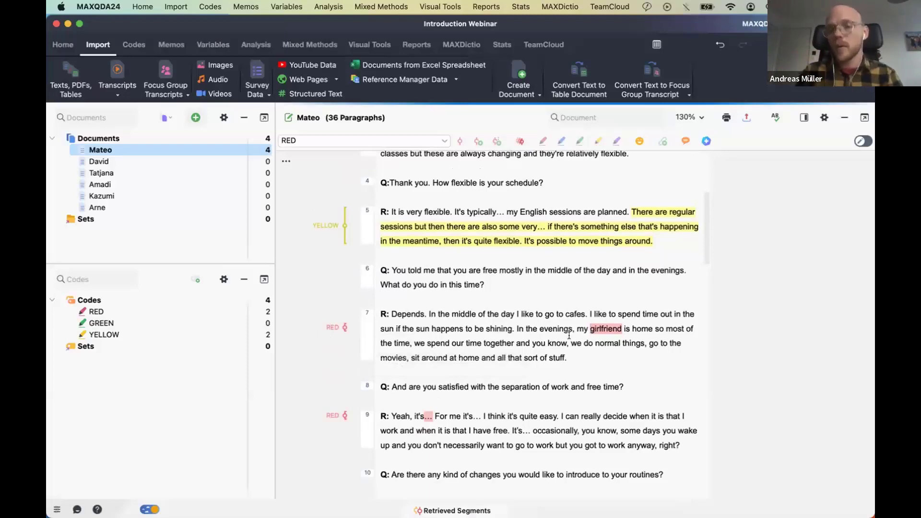
left_click(328, 325)
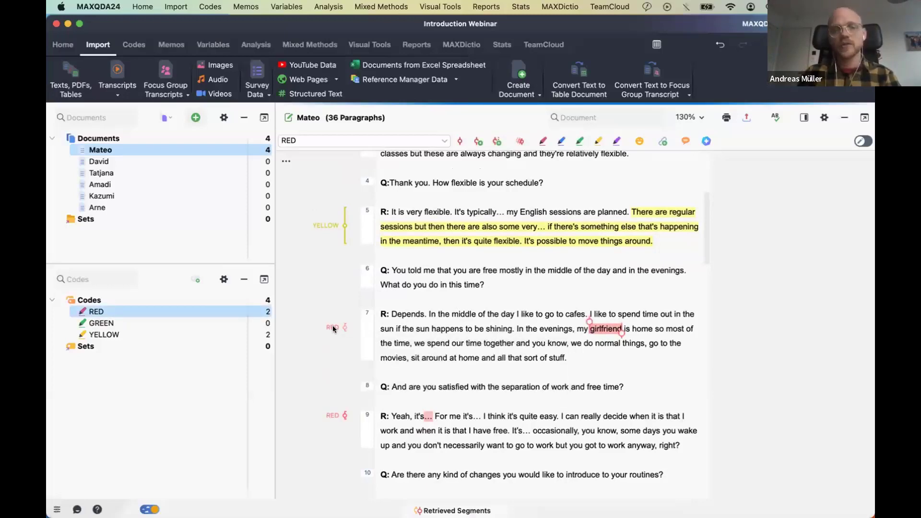
right_click(333, 328)
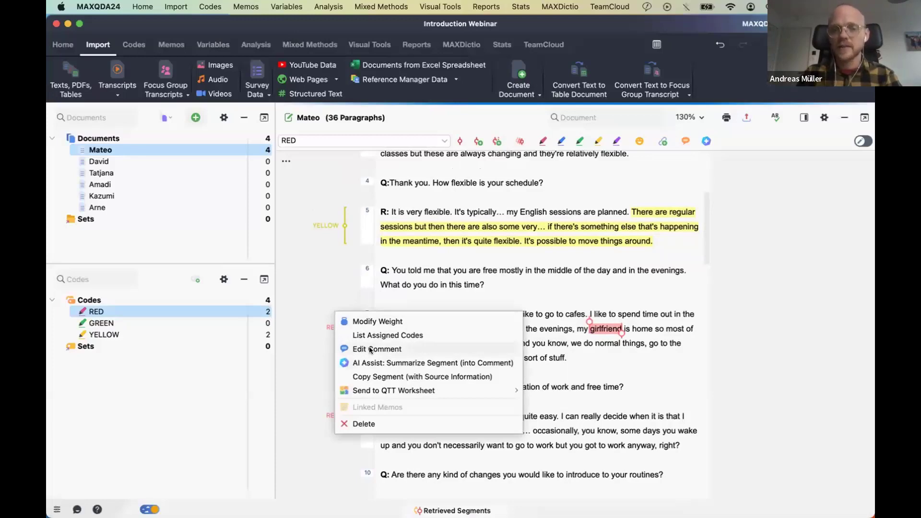
left_click(324, 322)
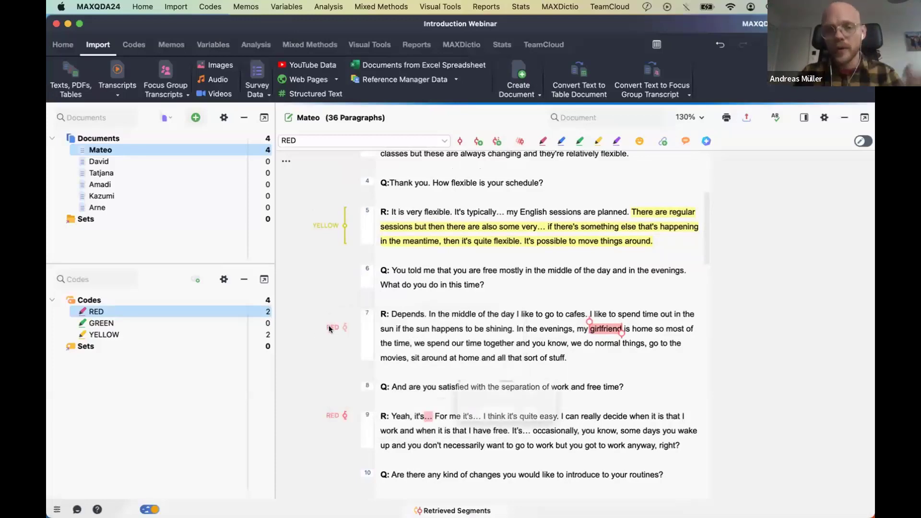
double_click(329, 325)
left_click_drag(487, 353, 491, 239)
left_click_drag(488, 172, 486, 171)
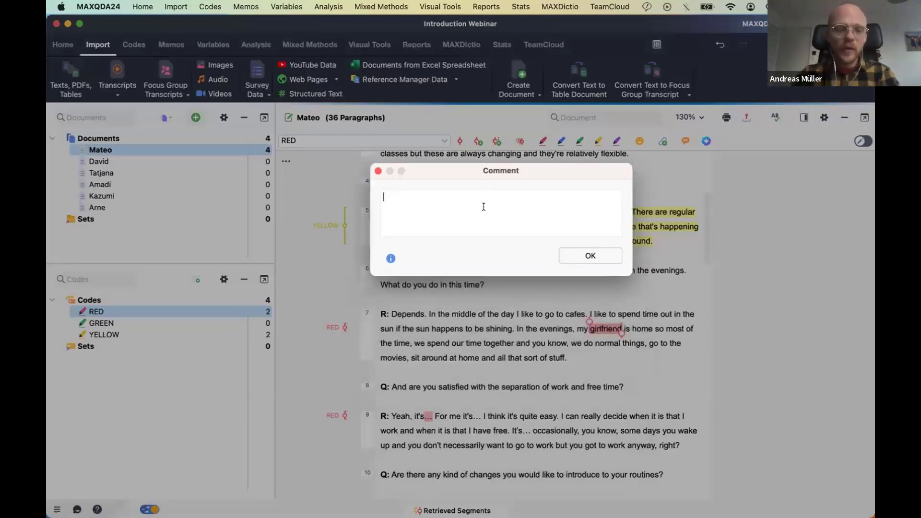
type("What does thi")
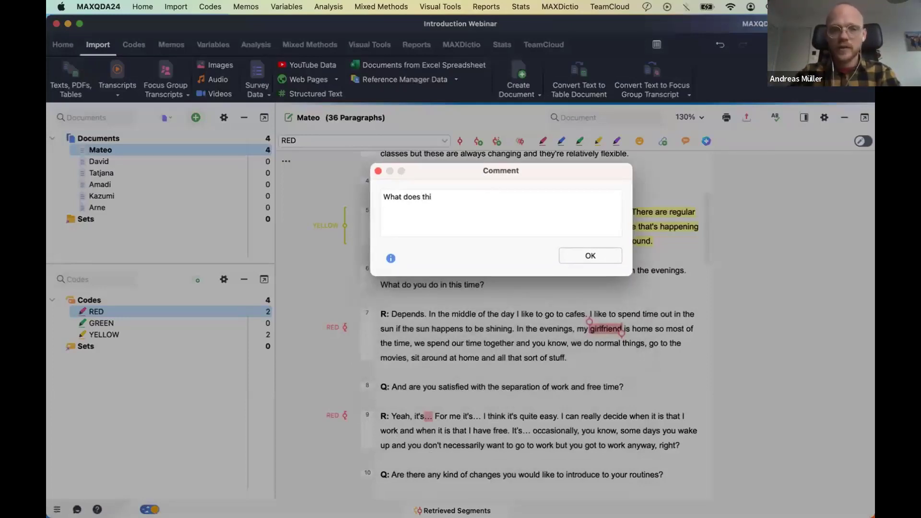
type("s word mean?")
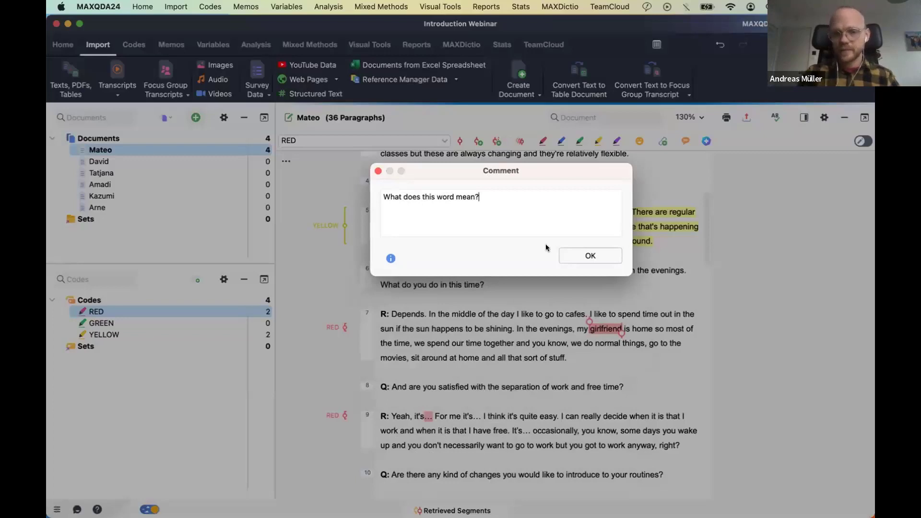
left_click(575, 255)
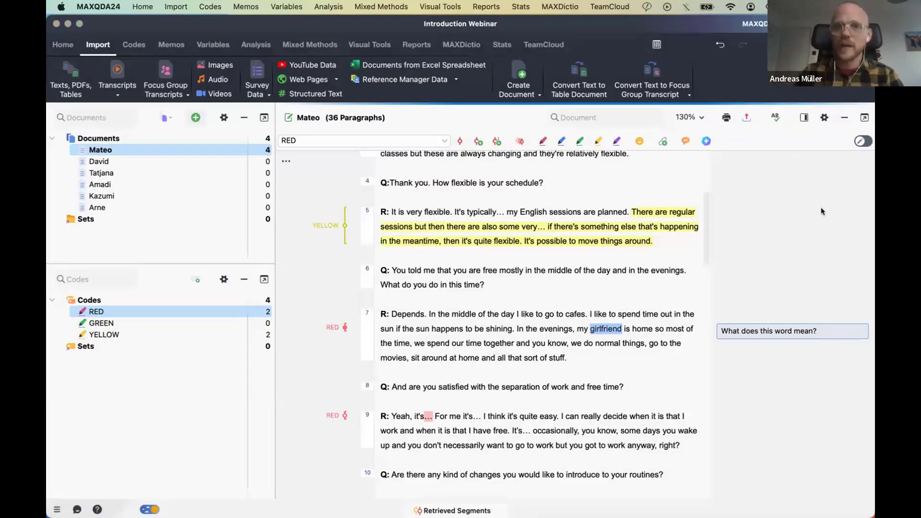
Hide the comment sidebar beside the interview text and show it again, twice.
left_click(804, 117)
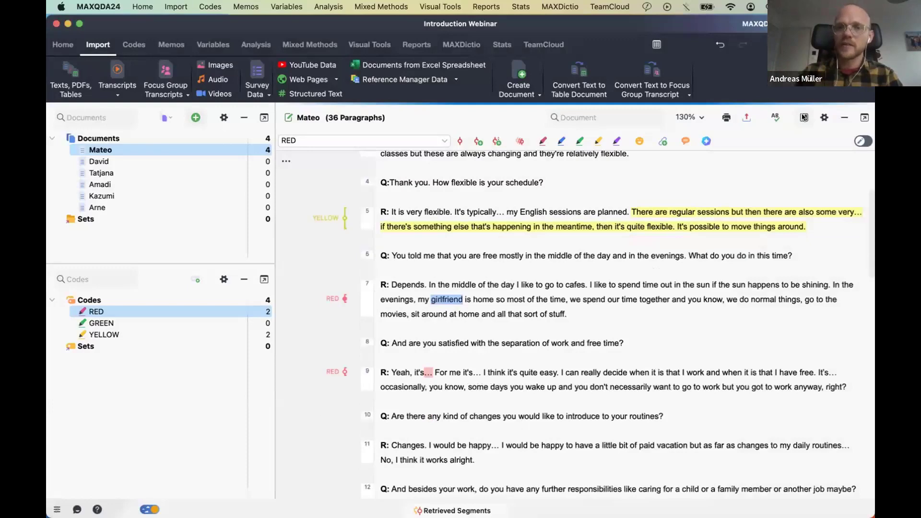
left_click(804, 117)
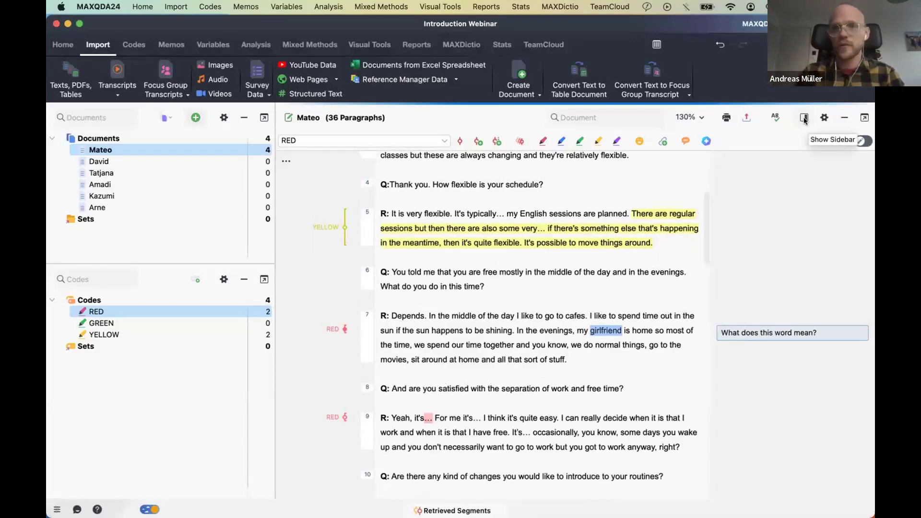
left_click(804, 117)
left_click(804, 118)
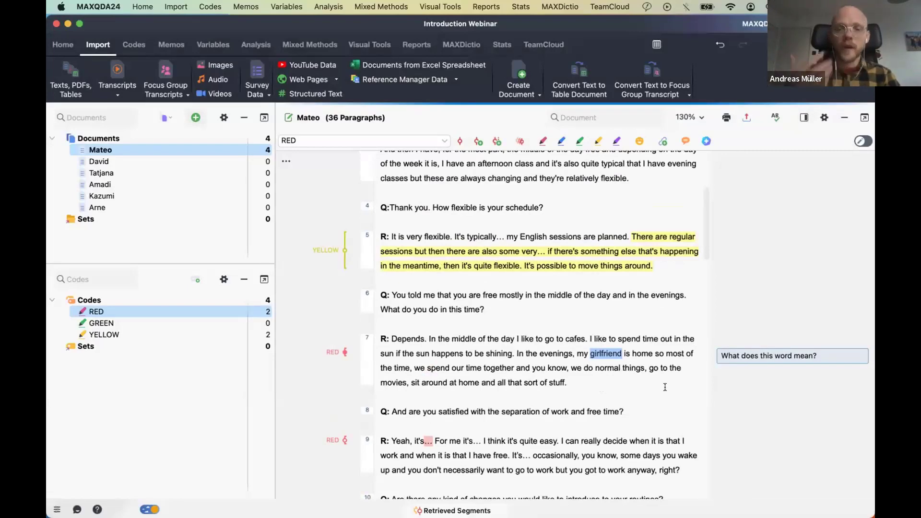
Highlight in yellow the whole passage from the start of paragraph 10 to the end of paragraph 14.
scroll(665, 387, "down", 6)
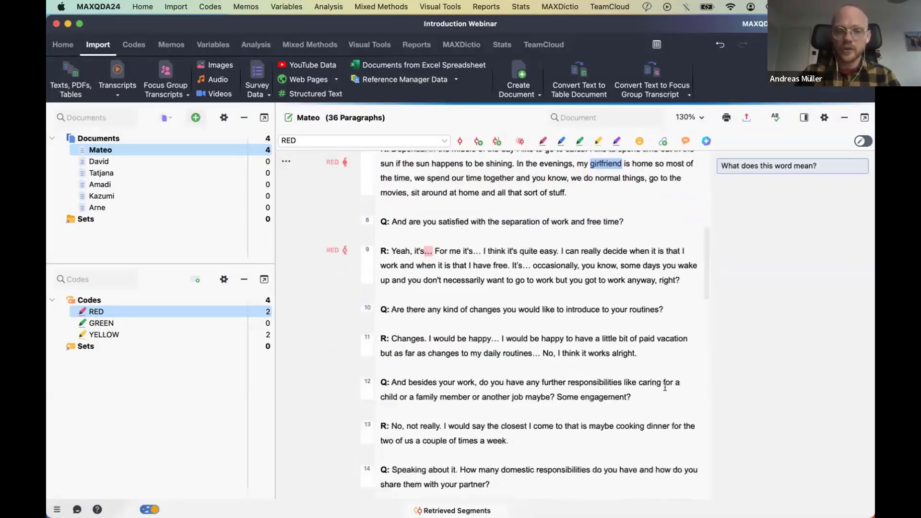
left_click_drag(492, 412, 373, 229)
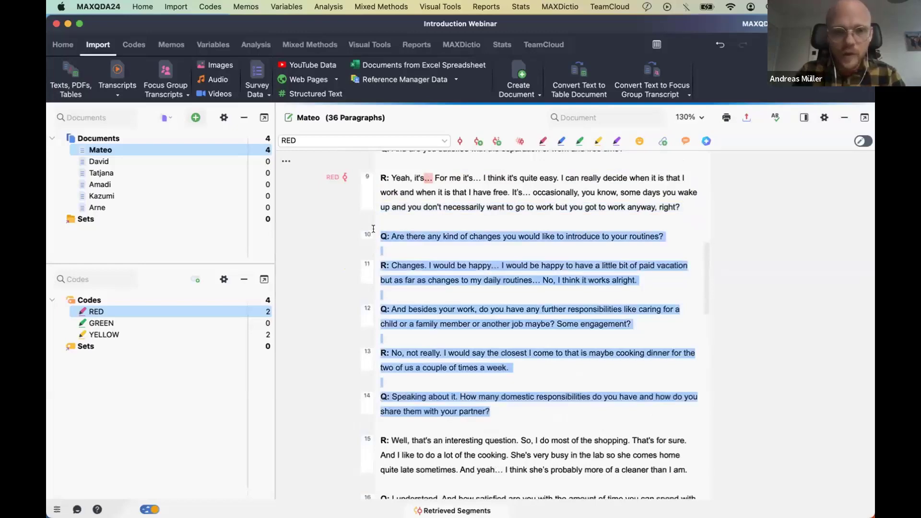
left_click(597, 142)
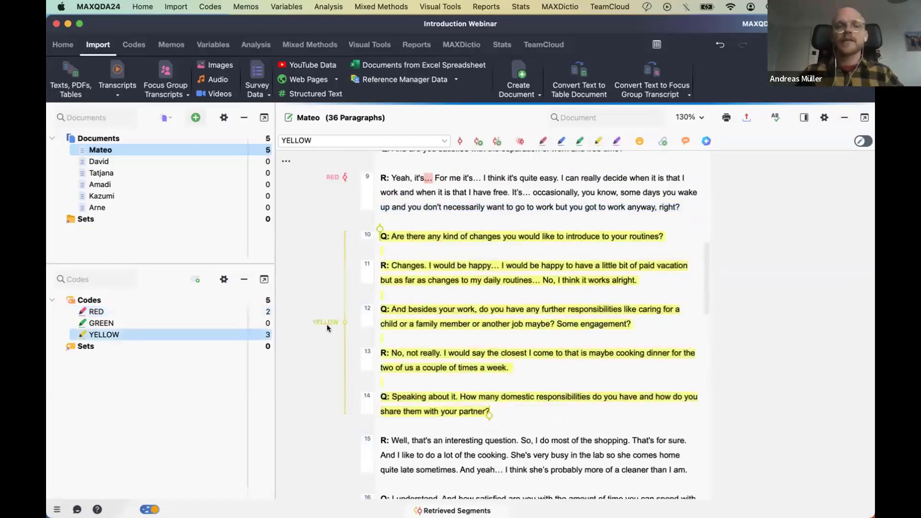
Add the comment "Is very happy with their job" to the yellow highlight spanning paragraphs 10 to 14.
double_click(327, 322)
type("Is ")
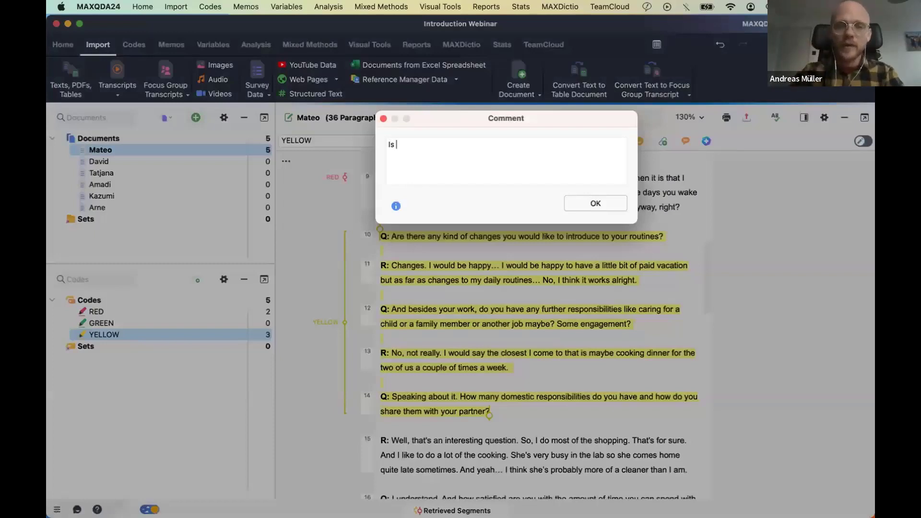
type("very happy sw")
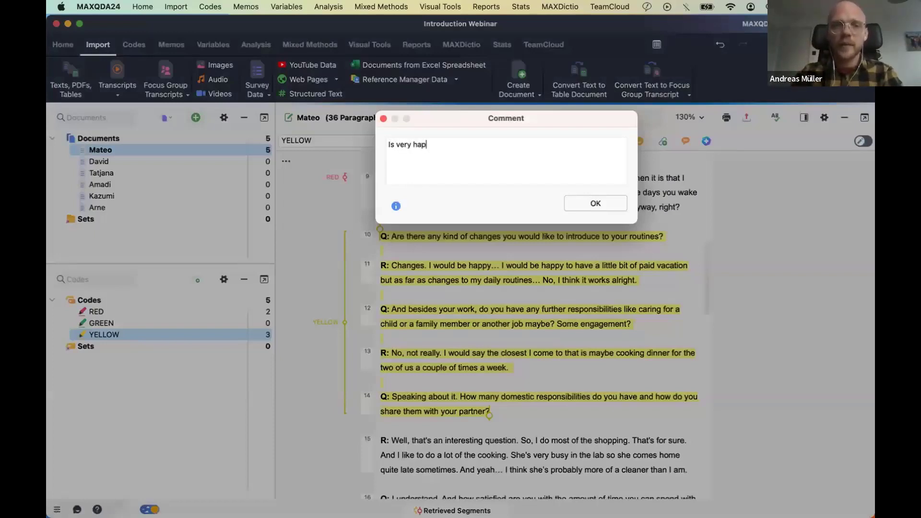
key("BackSpace")
key("BackSpace")
type("with their job")
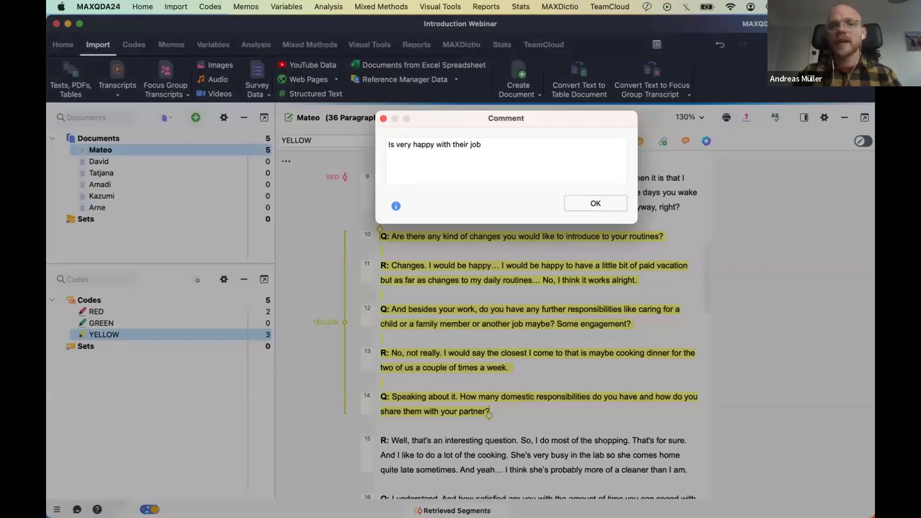
key("Return")
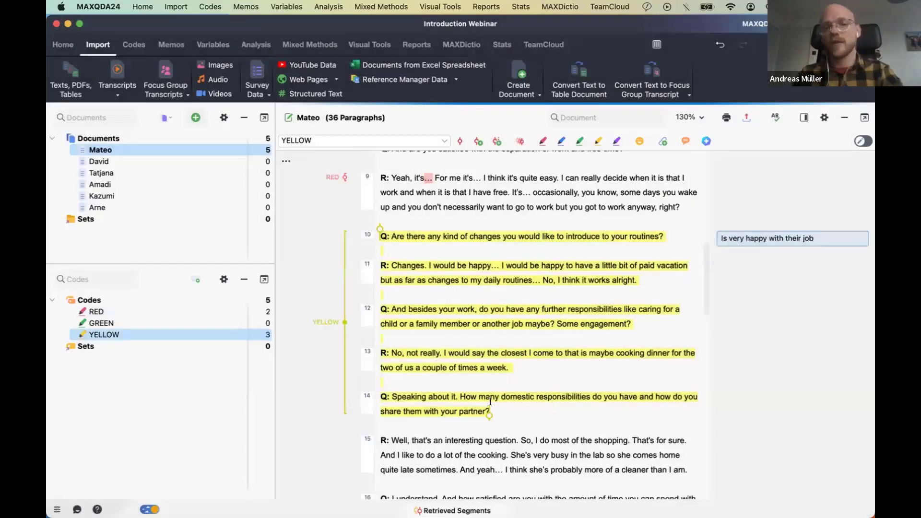
left_click(625, 312)
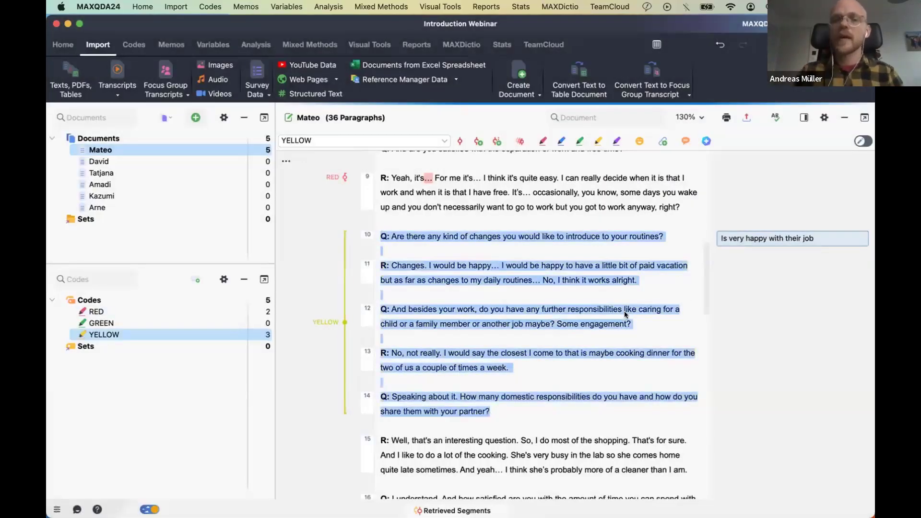
Add the comment "Intorduction" to the yellow highlight in paragraph 5.
scroll(616, 323, "up", 1)
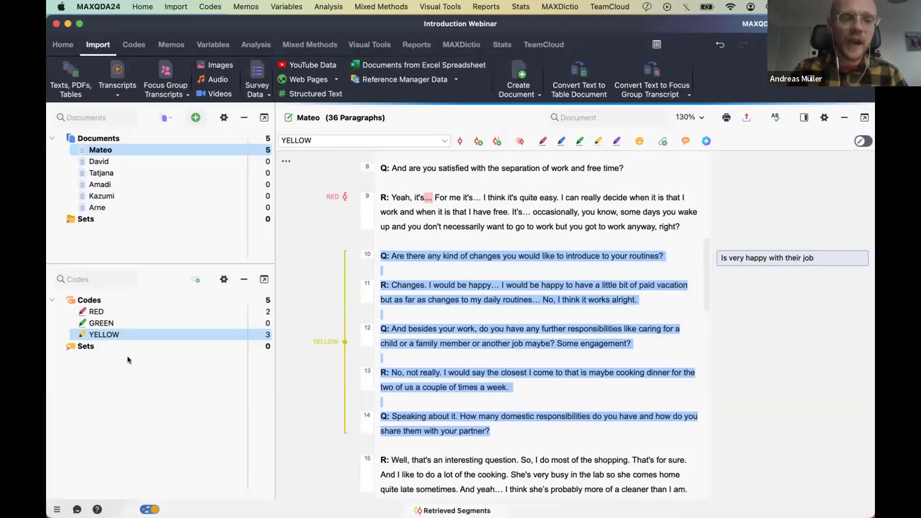
scroll(330, 367, "up", 5)
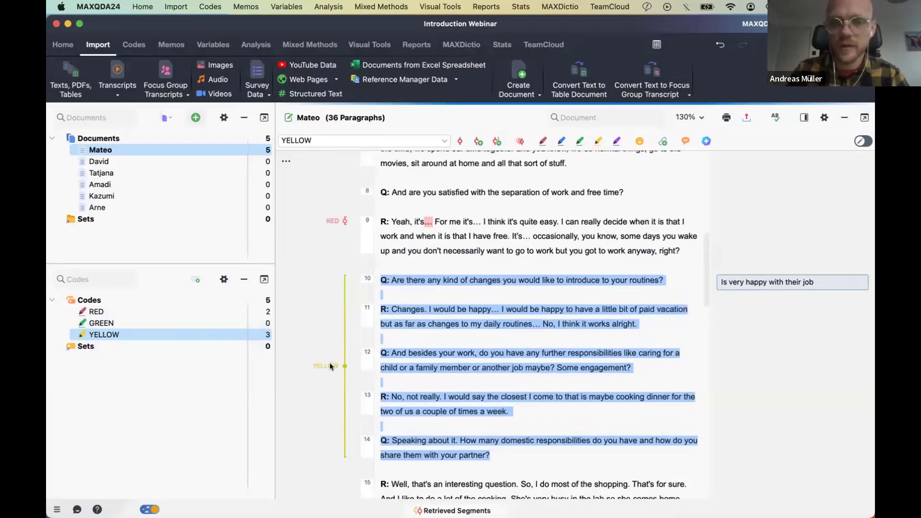
double_click(324, 195)
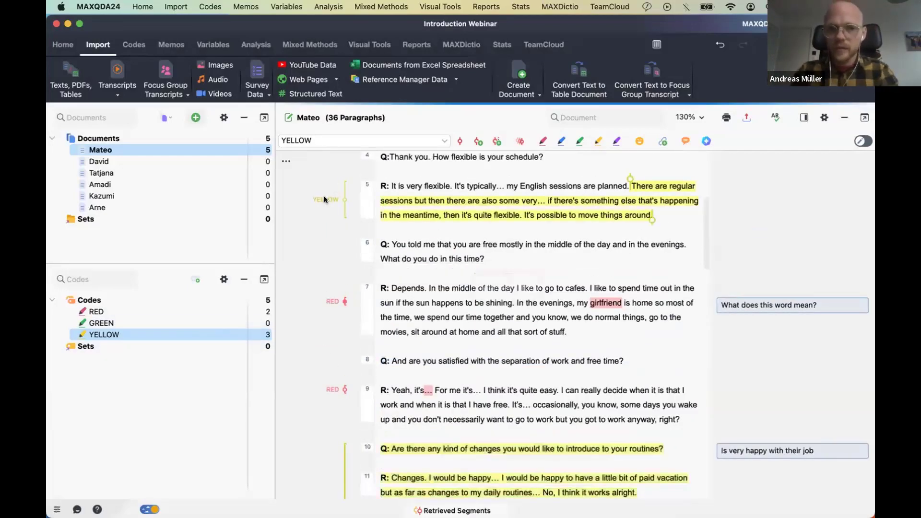
type("Intorduction")
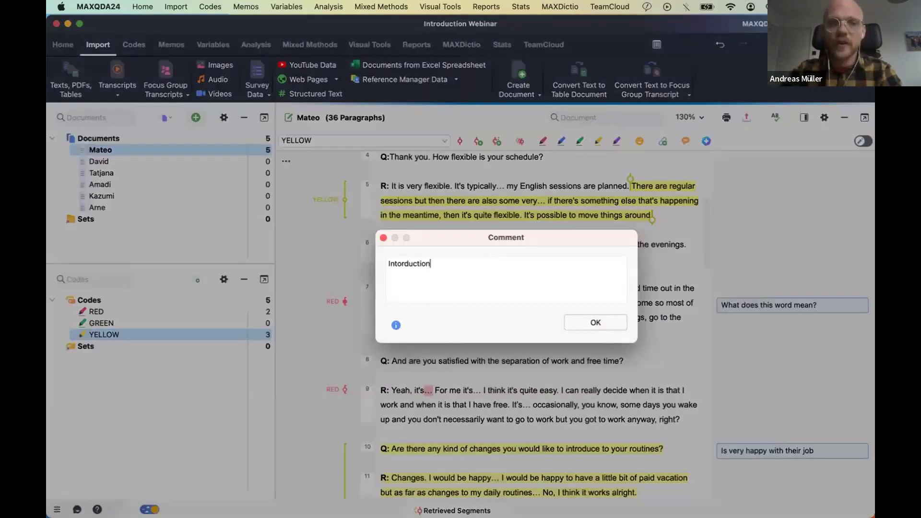
key("Return")
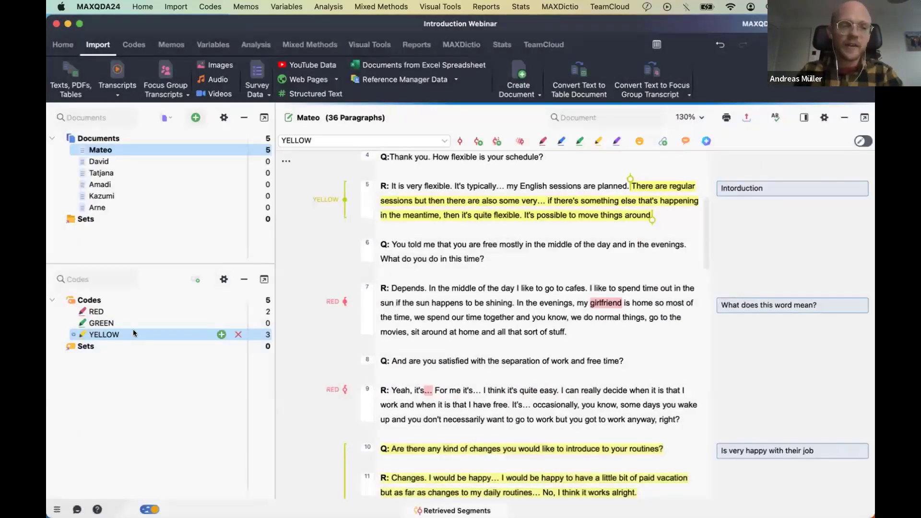
Review each segment coded YELLOW and its comment in the coded segments overview, closing the overview when done.
double_click(137, 332)
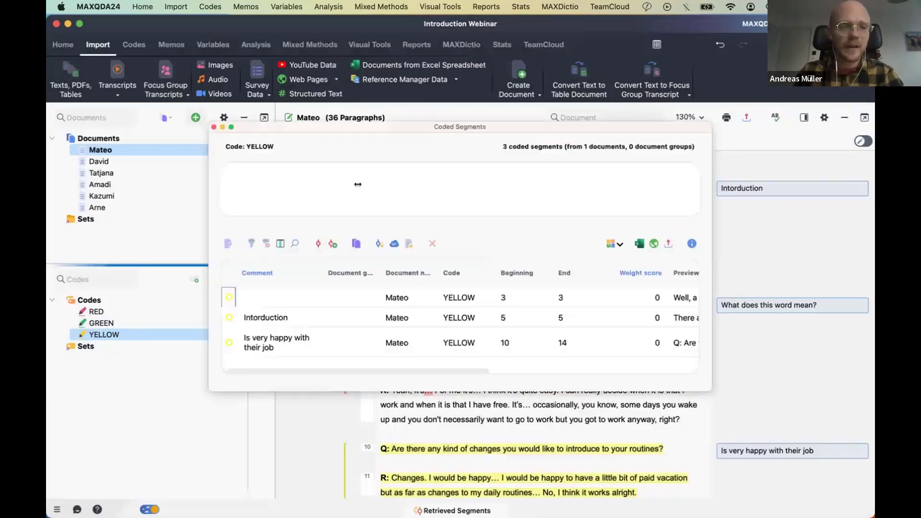
left_click_drag(336, 124, 499, 181)
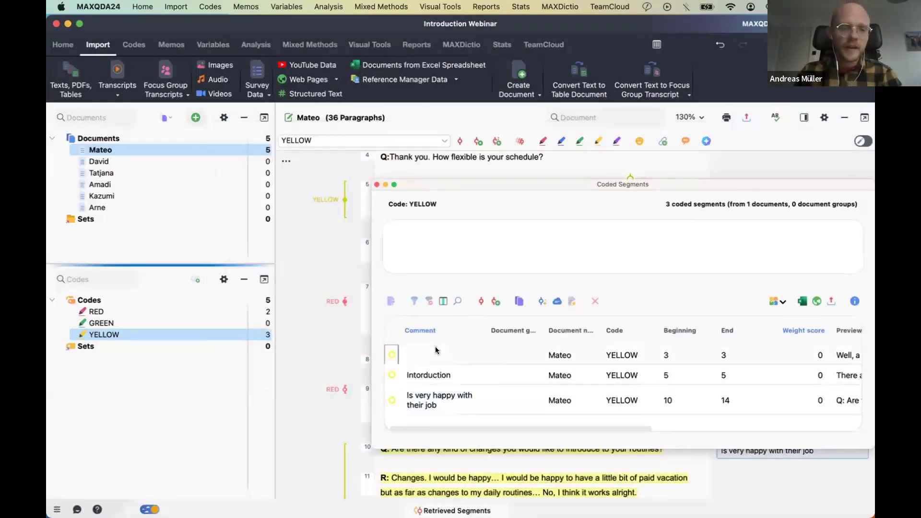
left_click(473, 378)
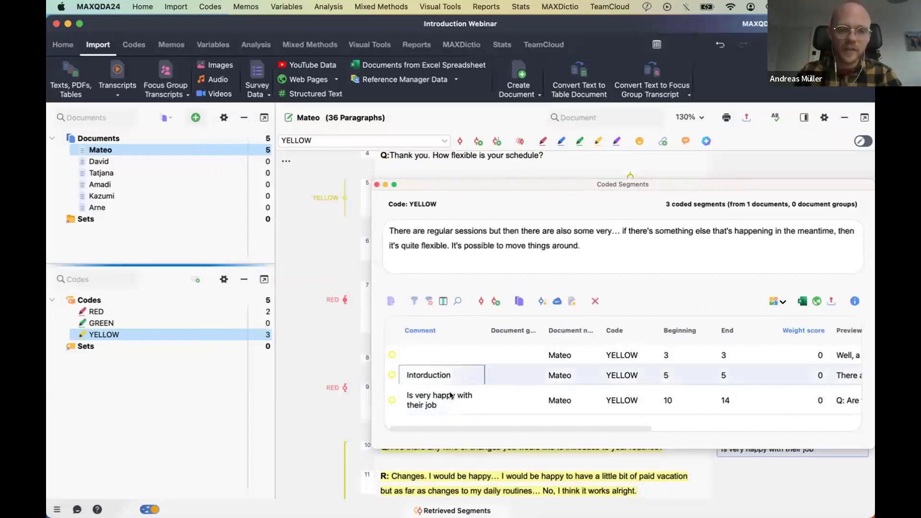
left_click(448, 396)
left_click(437, 356)
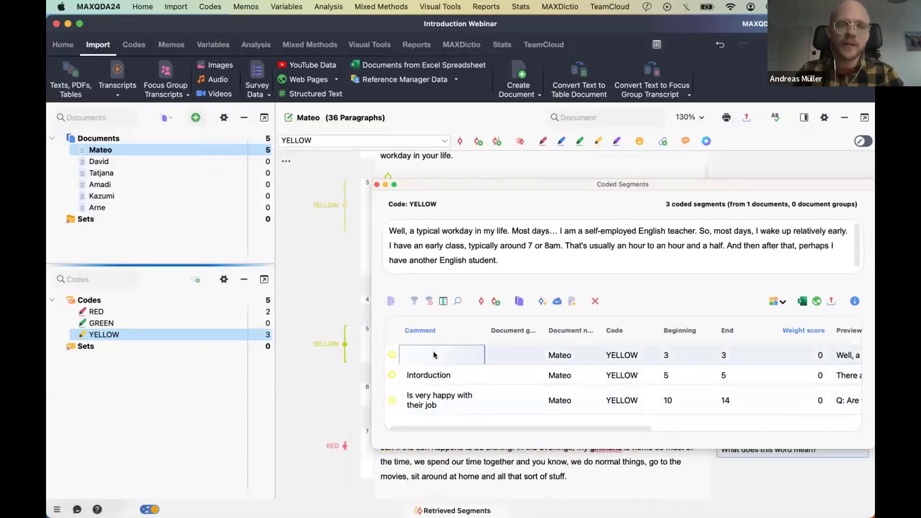
left_click(376, 185)
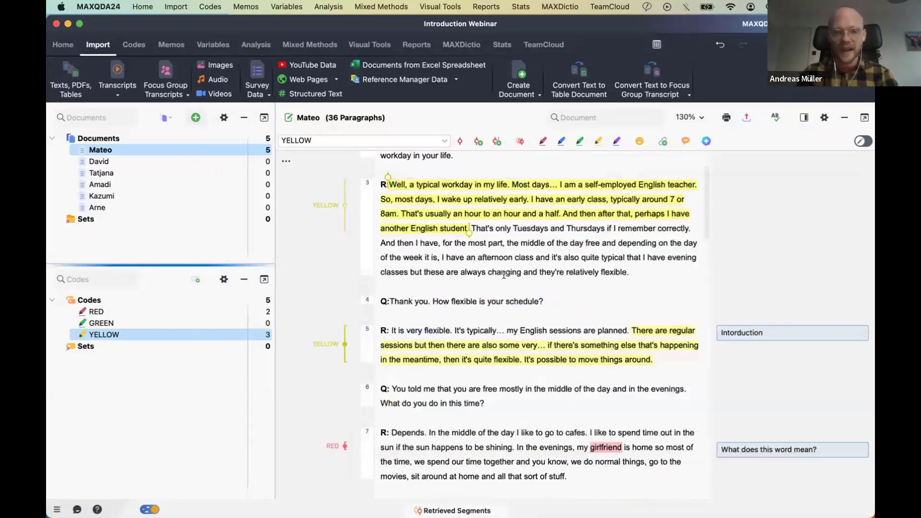
Create a document memo for the first interview, starting with the interviewee's first name followed by "is very happy with his job, but ...".
scroll(554, 258, "down", 20)
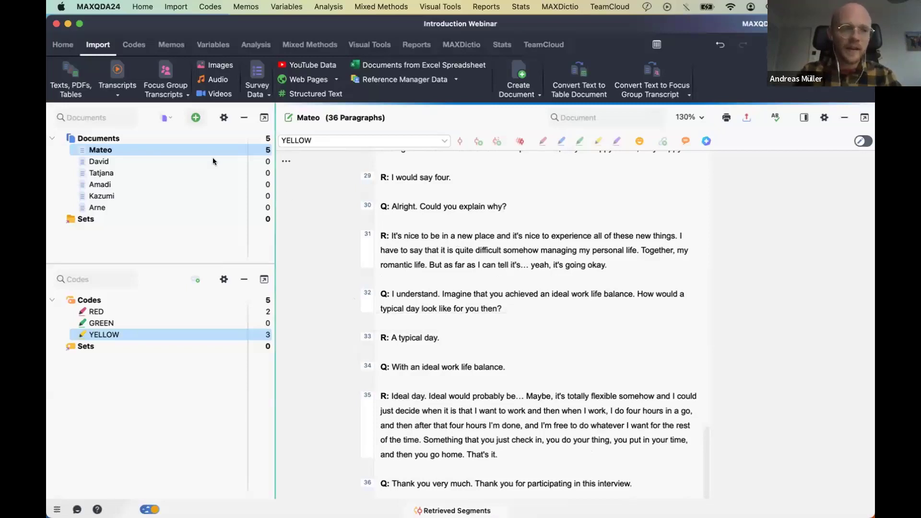
mouse_move(192, 144)
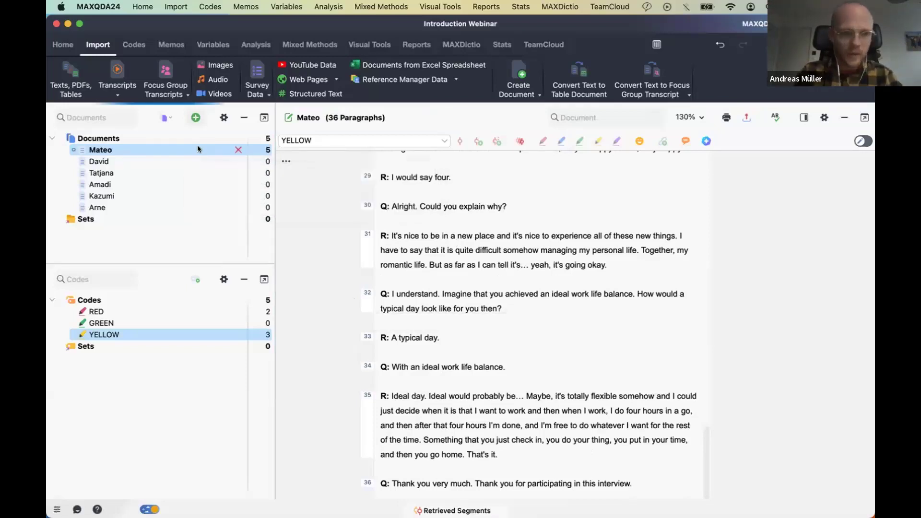
right_click(198, 148)
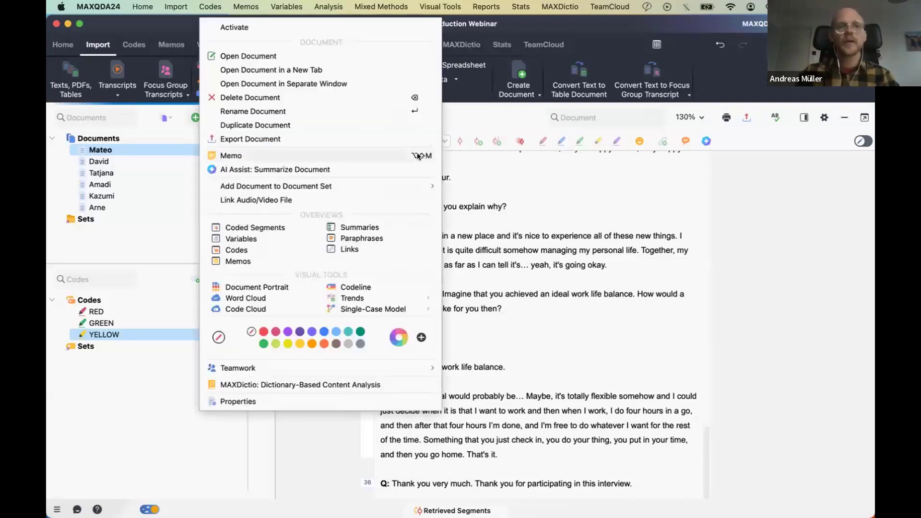
left_click(290, 154)
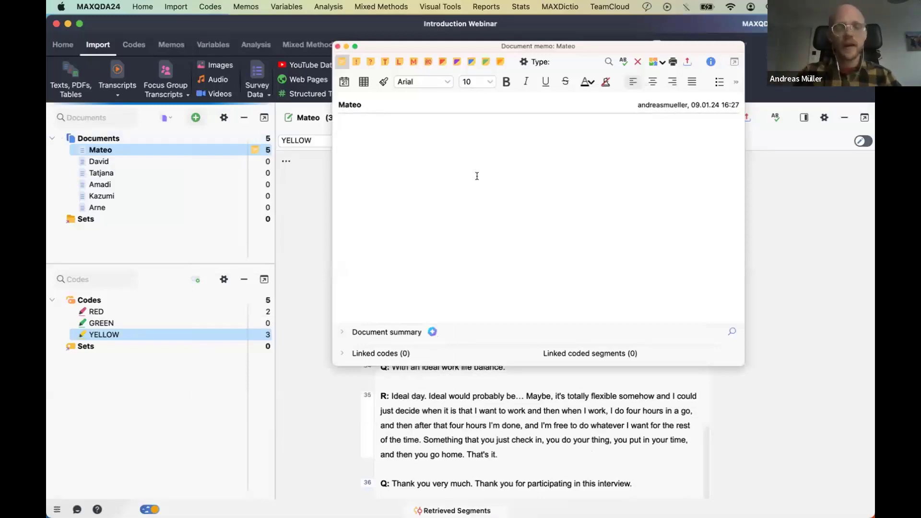
type("Mateo ")
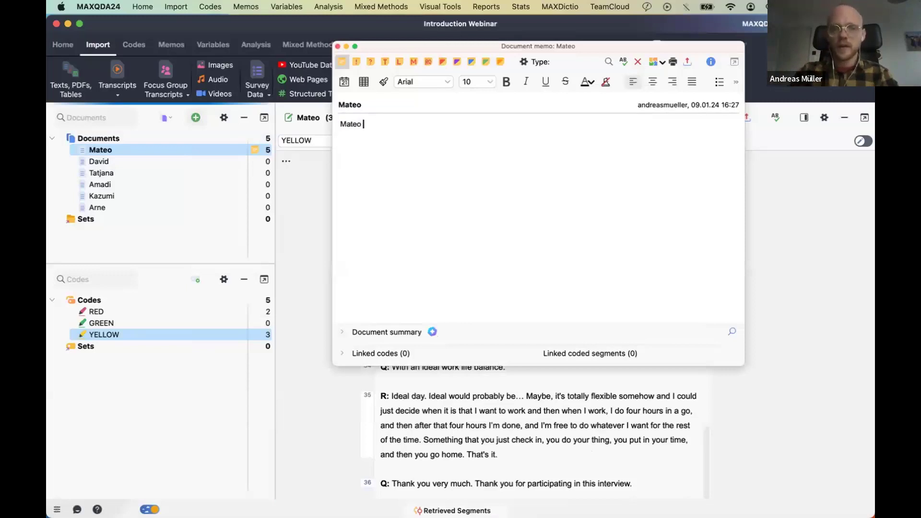
type("is very appy")
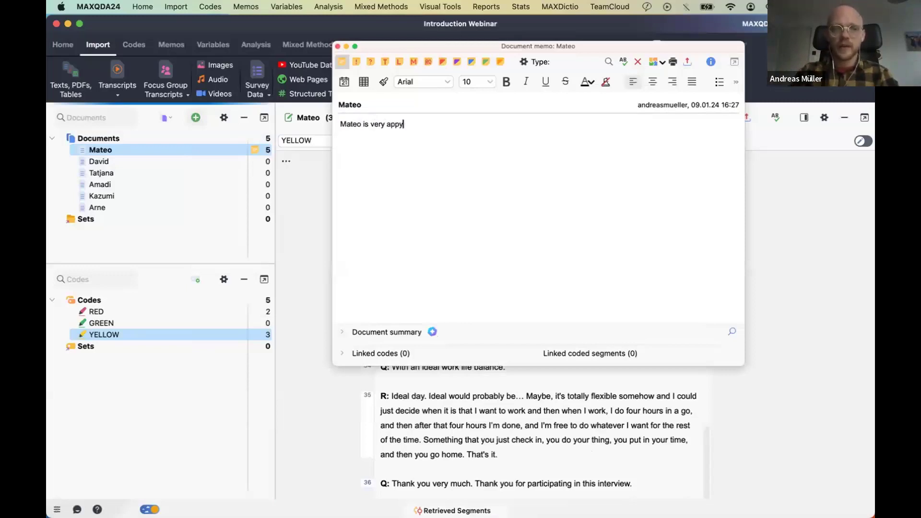
key("BackSpace")
key("BackSpace")
key("BackSpace")
key("BackSpace")
type("happy Wi")
key("BackSpace")
key("BackSpace")
type("with hi")
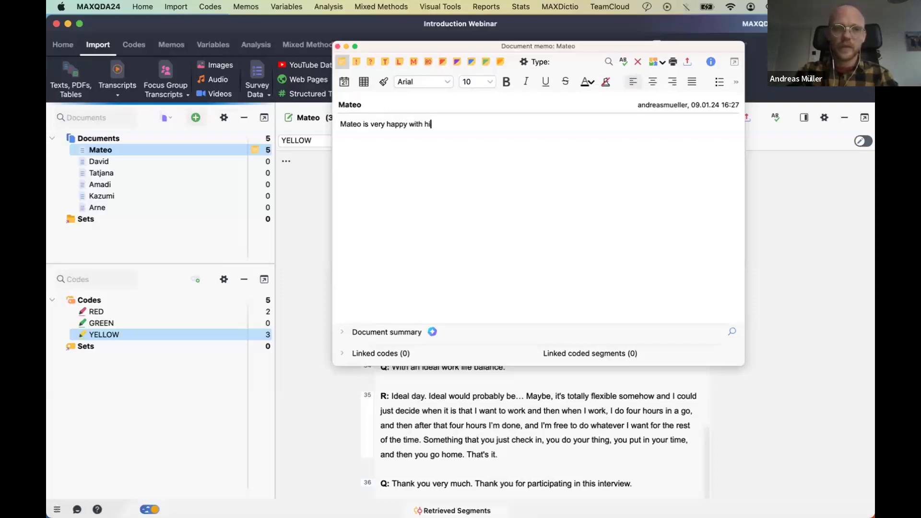
type("s job, but we he")
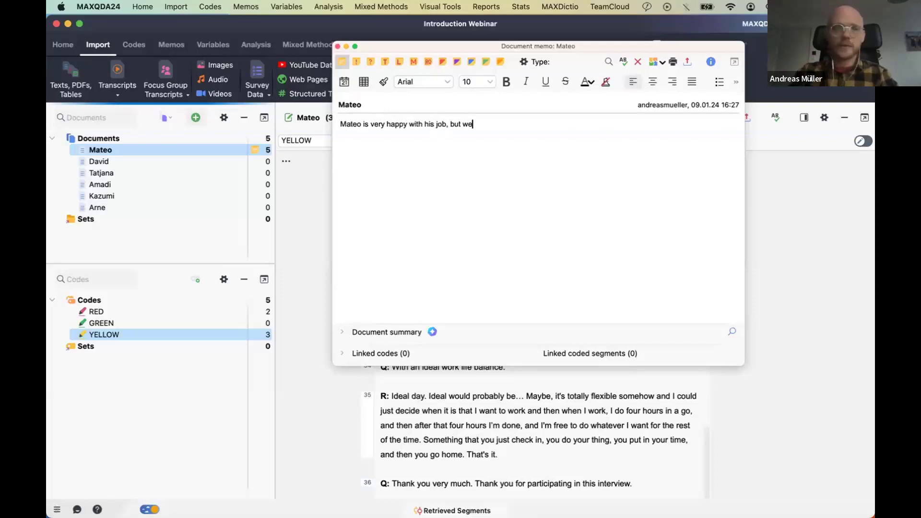
key("BackSpace")
key("BackSpace")
key("BackSpace")
key("BackSpace")
key("BackSpace")
key("BackSpace")
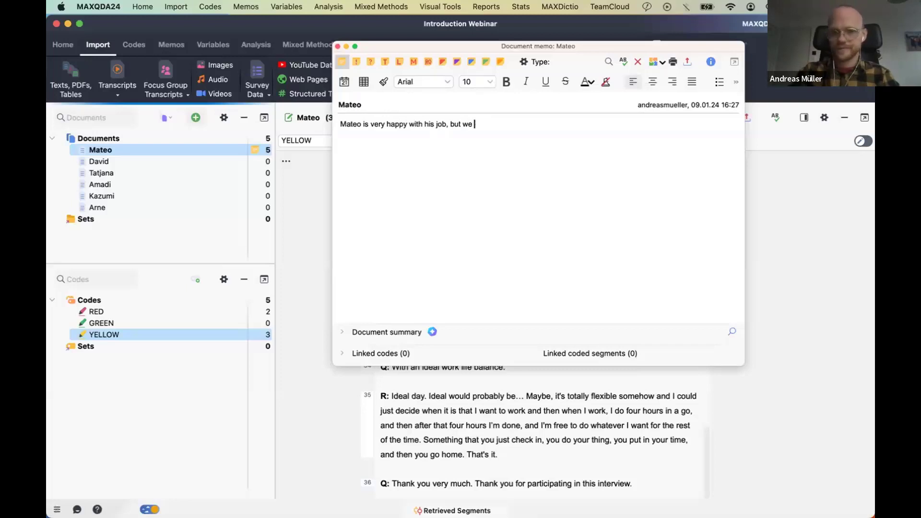
type("...")
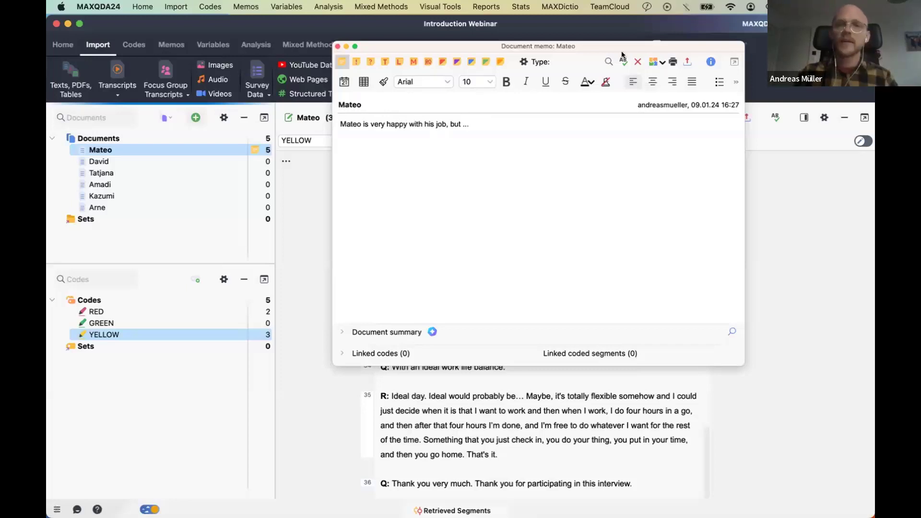
Insert the yellow passage from paragraph 3 into the document memo as a linked quotation, separated from the note by a blank line.
left_click_drag(606, 43, 570, 190)
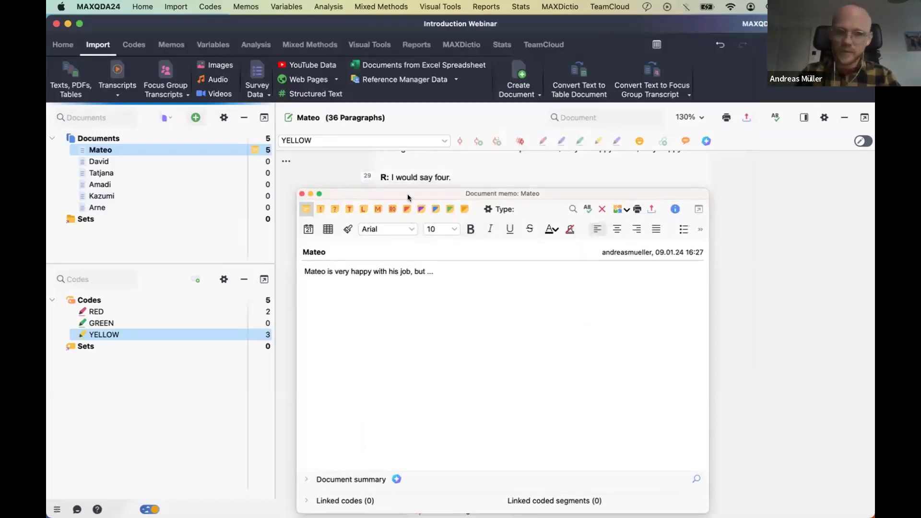
left_click_drag(407, 194, 553, 161)
scroll(355, 312, "up", 15)
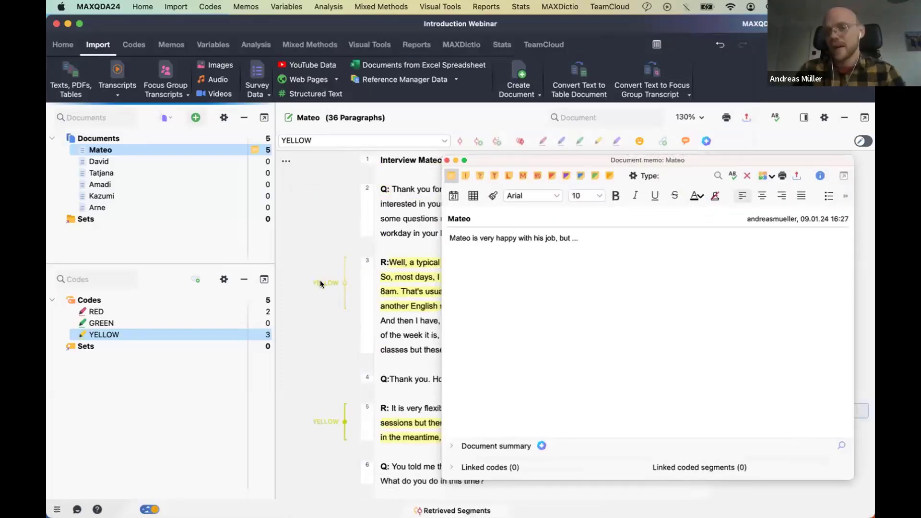
left_click_drag(321, 280, 575, 280)
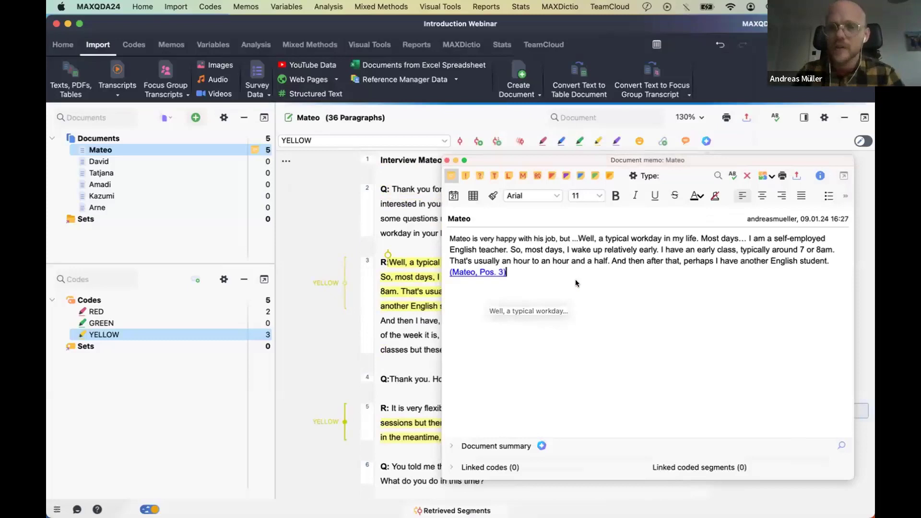
left_click(578, 239)
key("Return")
key("Return")
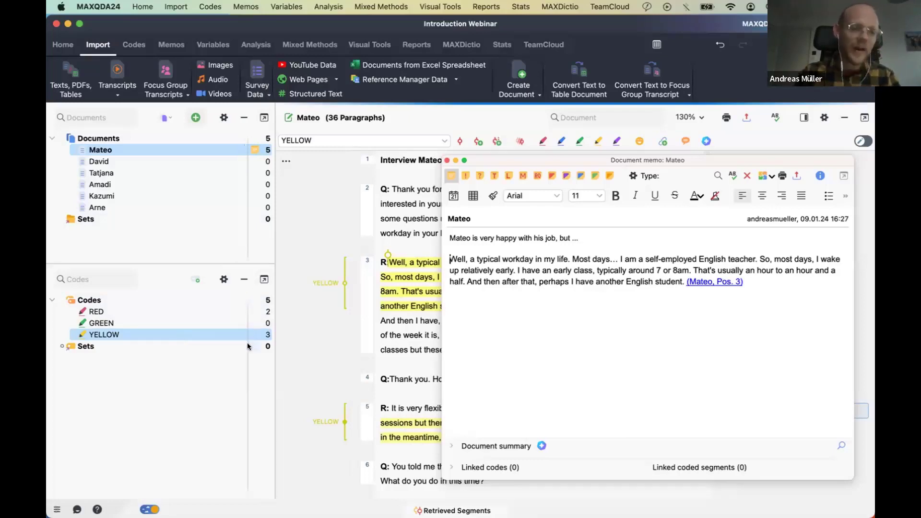
Create a memo for the YELLOW code with the text "I use this code for..." and close the memo window.
left_click(201, 334)
right_click(201, 334)
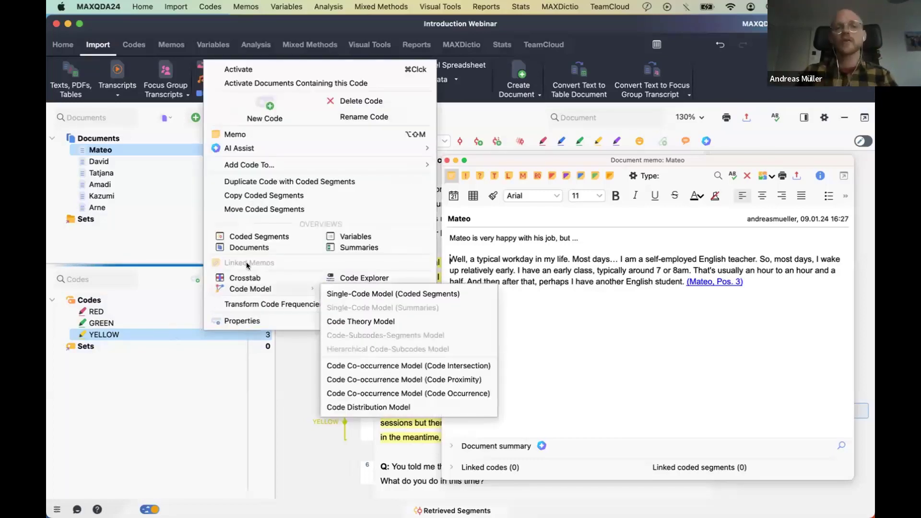
left_click(260, 134)
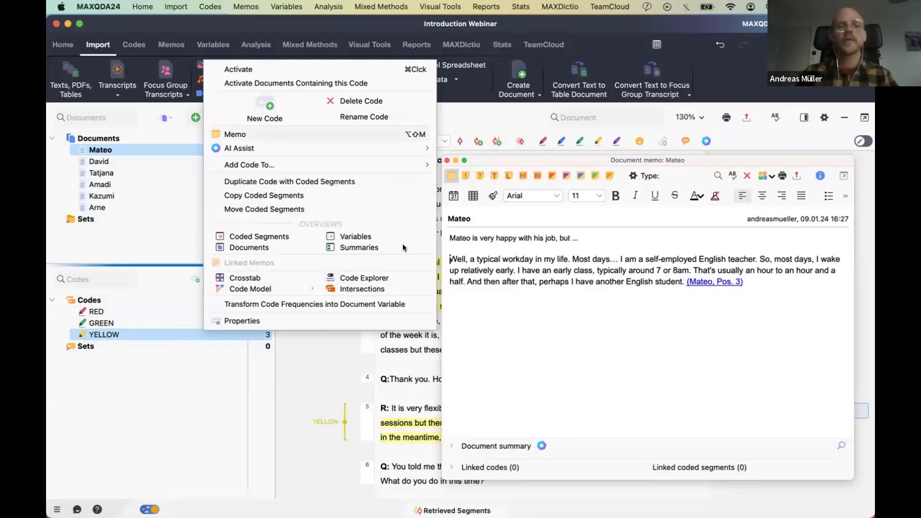
left_click(552, 326)
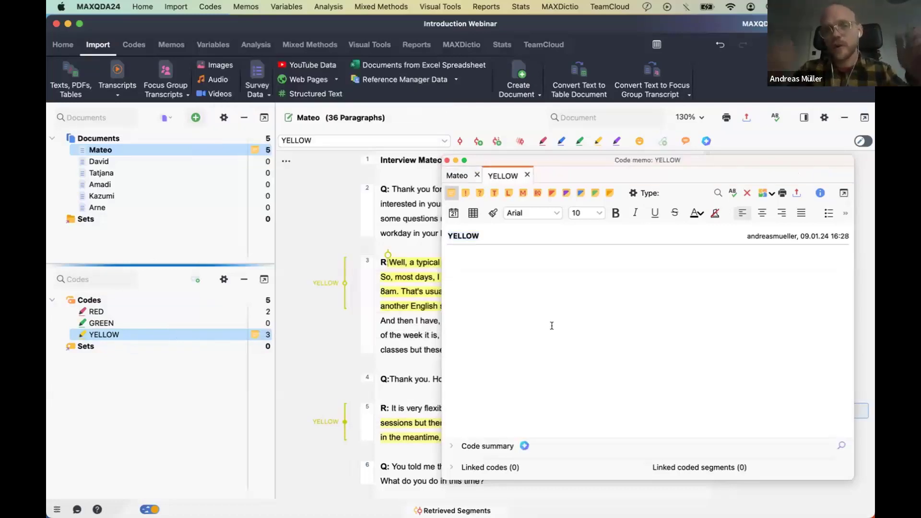
type("I")
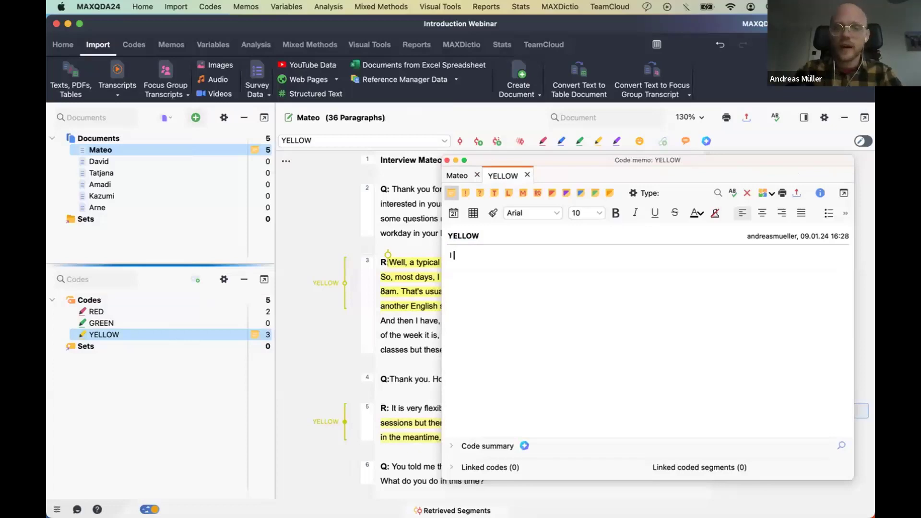
type(" use this code for...")
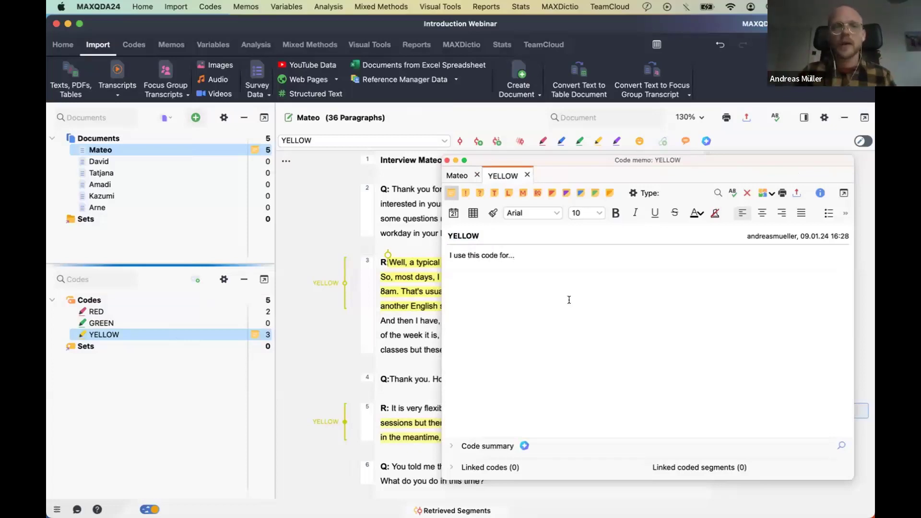
left_click(447, 160)
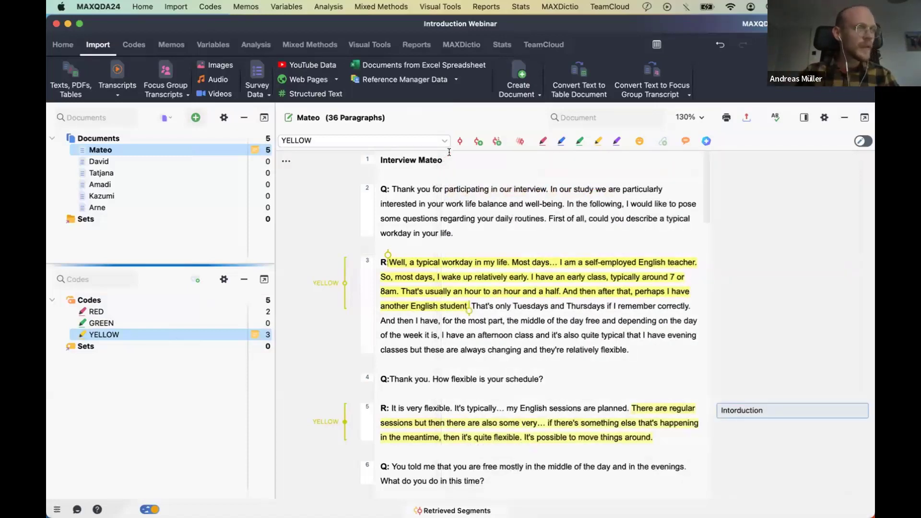
Show the passage in paragraph 5 that its comment in the margin refers to.
mouse_move(462, 515)
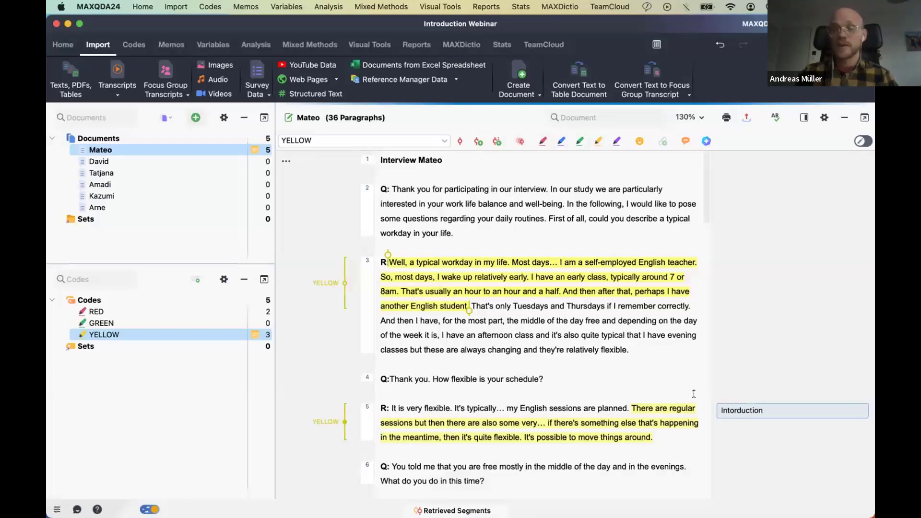
left_click(734, 420)
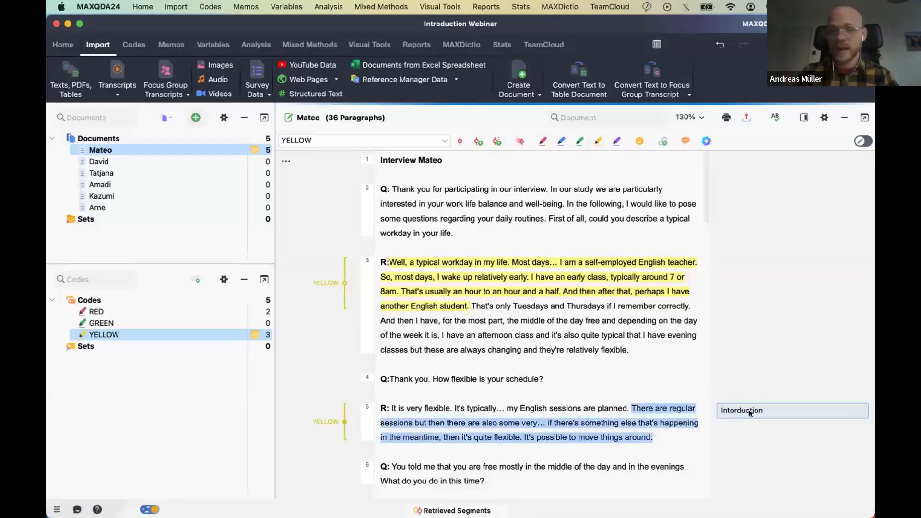
mouse_move(242, 159)
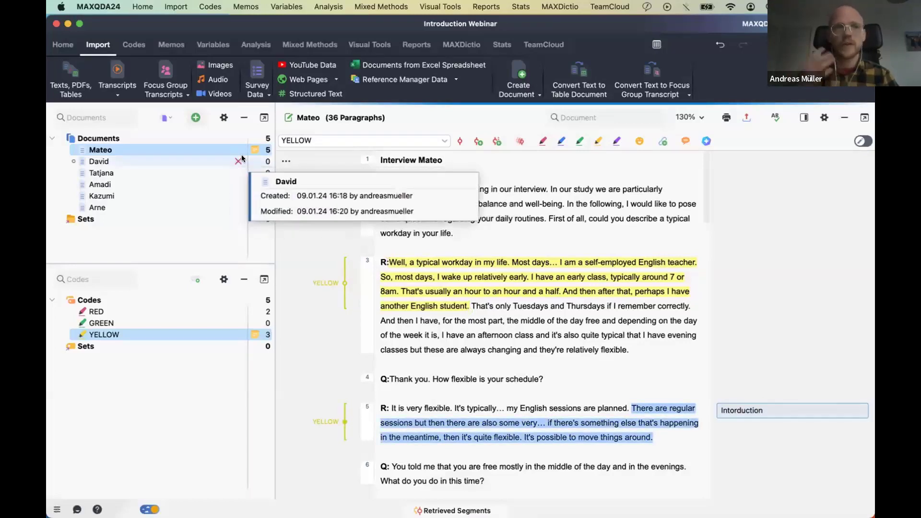
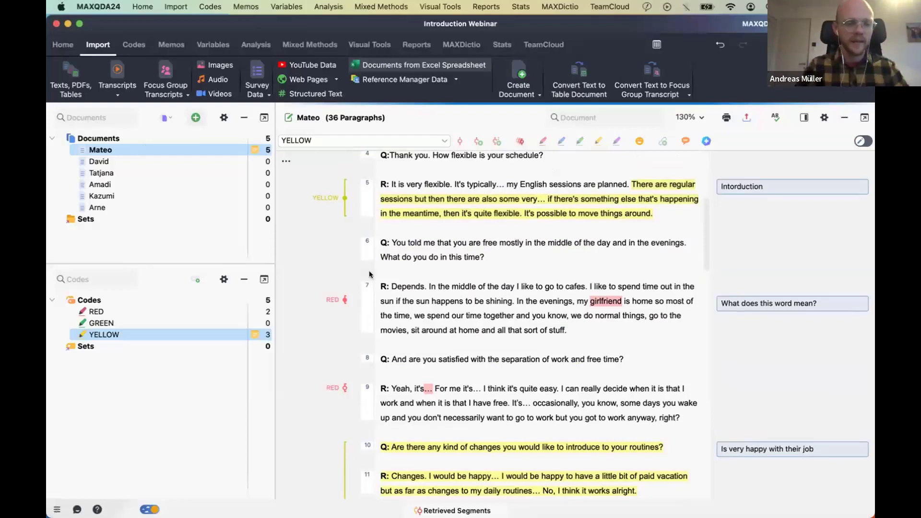
Create a top-level code named "Taking care of children" with a pink colour and no memo.
left_click(104, 300)
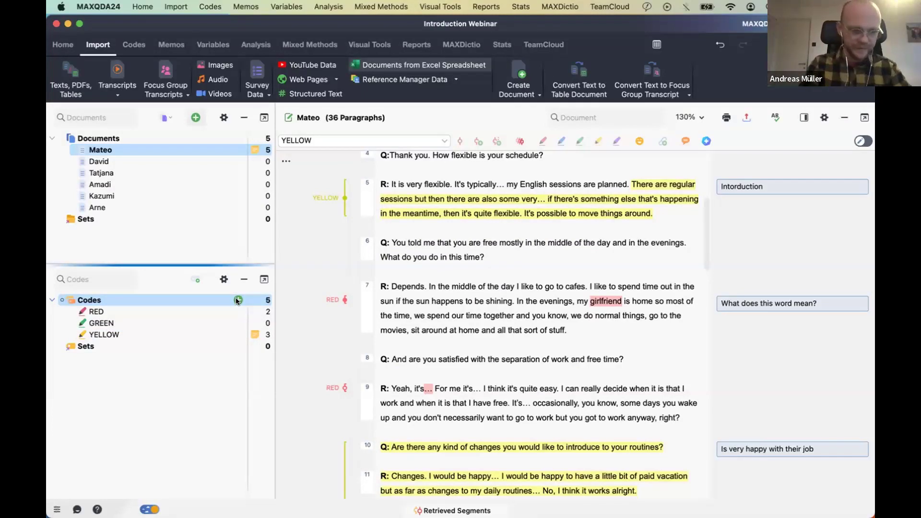
left_click(237, 300)
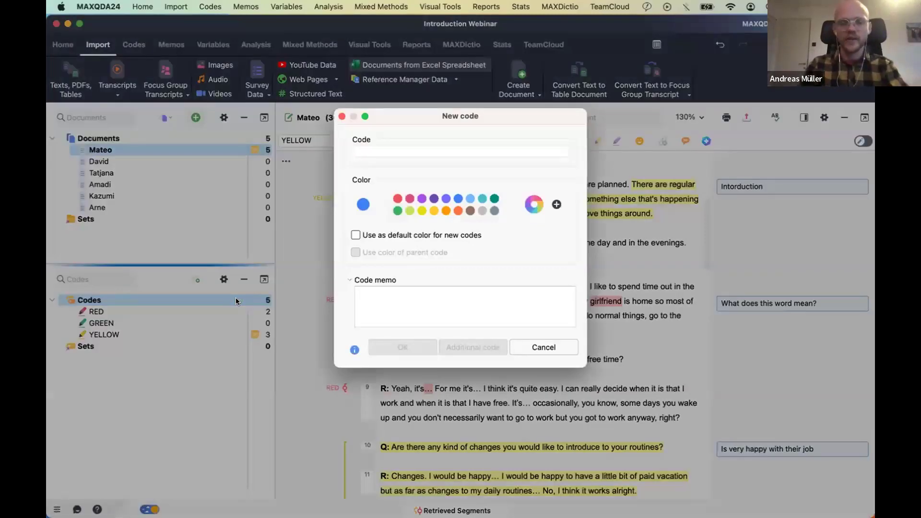
type("k")
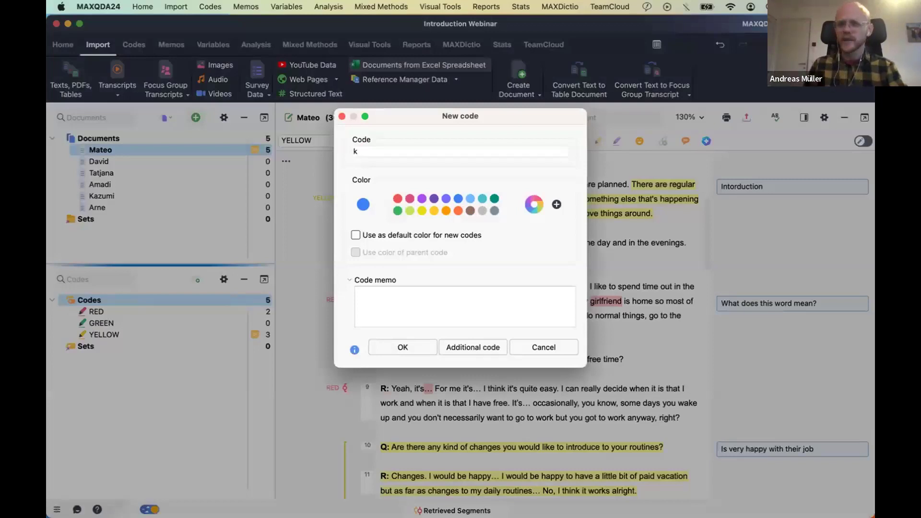
key("BackSpace")
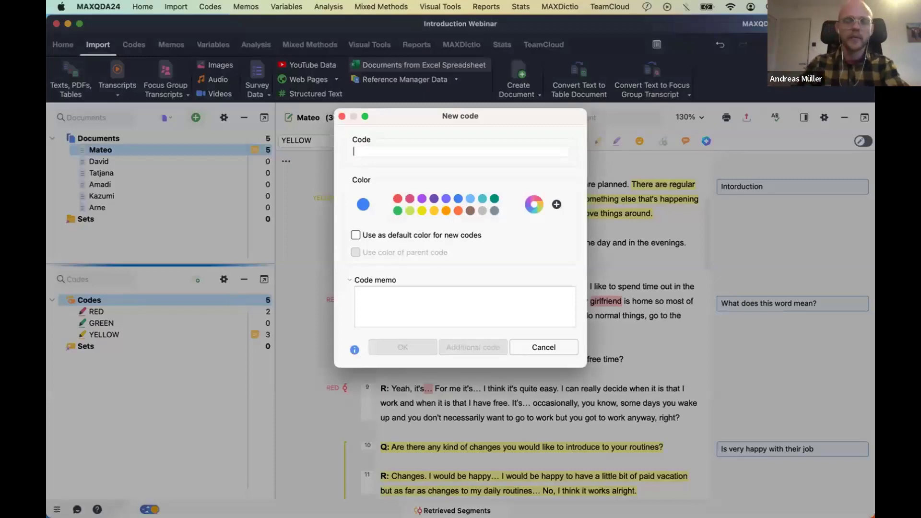
type("Taking care o")
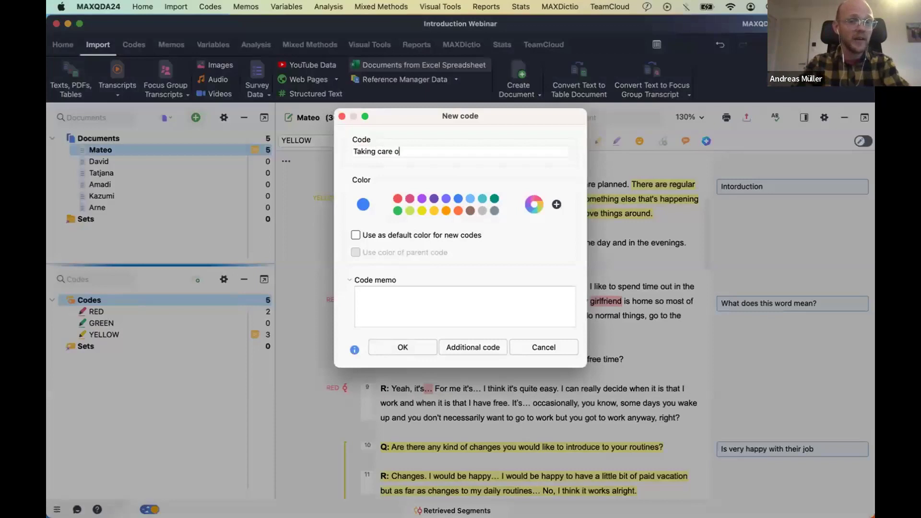
type("f children")
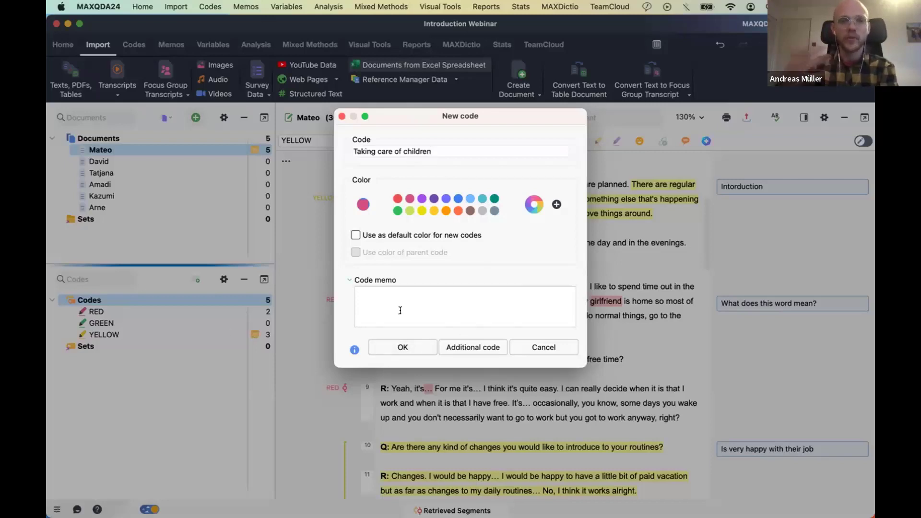
left_click(404, 348)
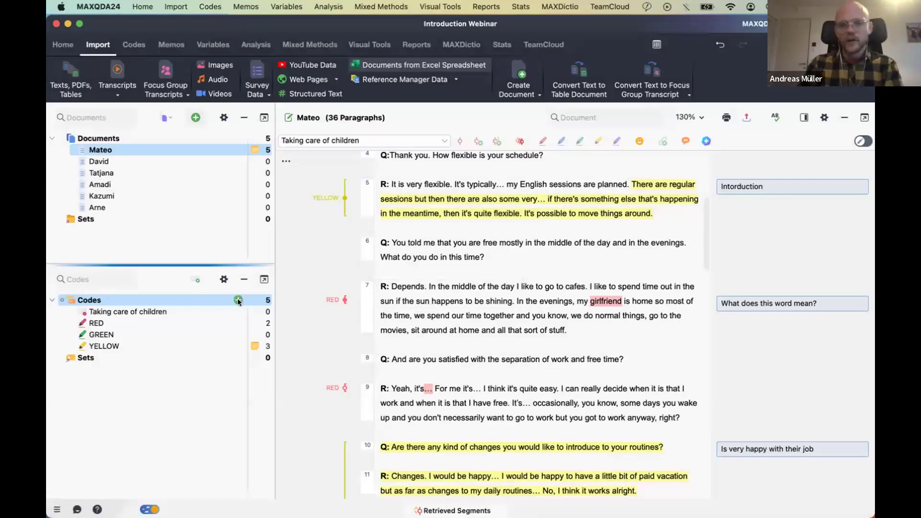
Start another top-level code named "Educating oneself" and give it a purple colour.
left_click(238, 300)
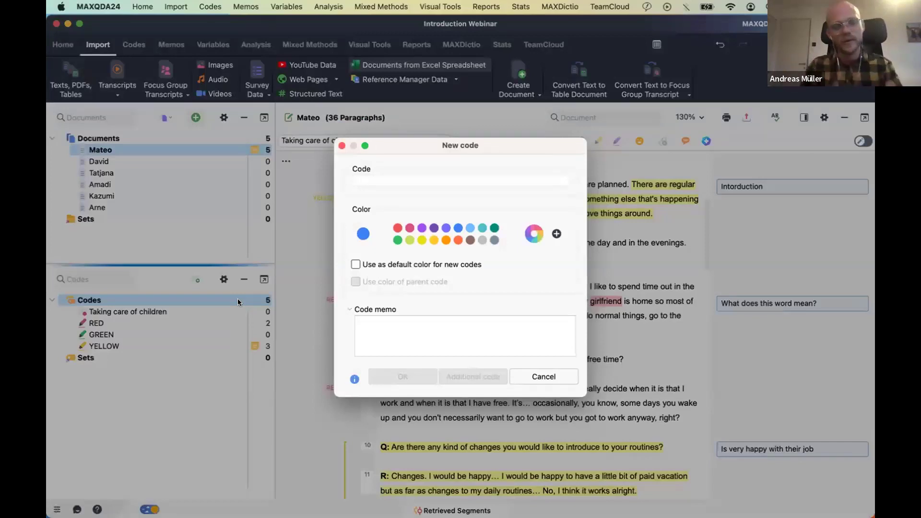
type("Educating")
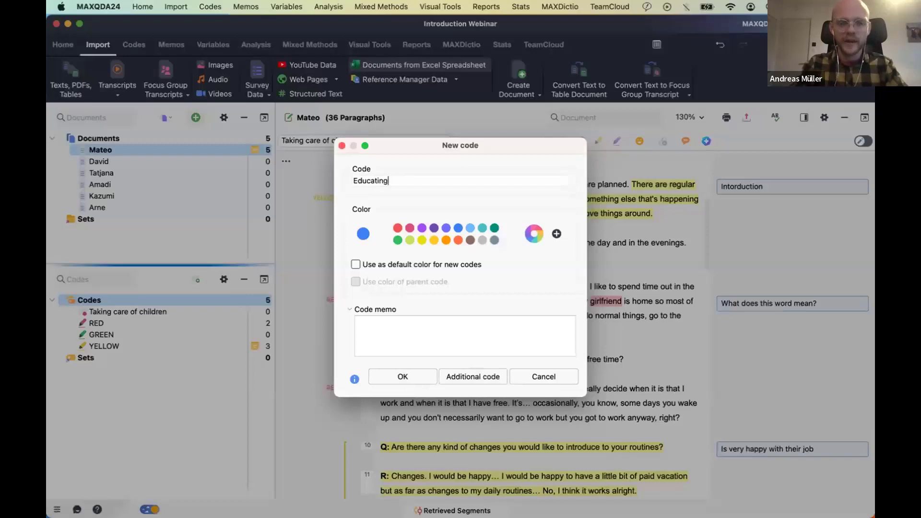
type(" oneself")
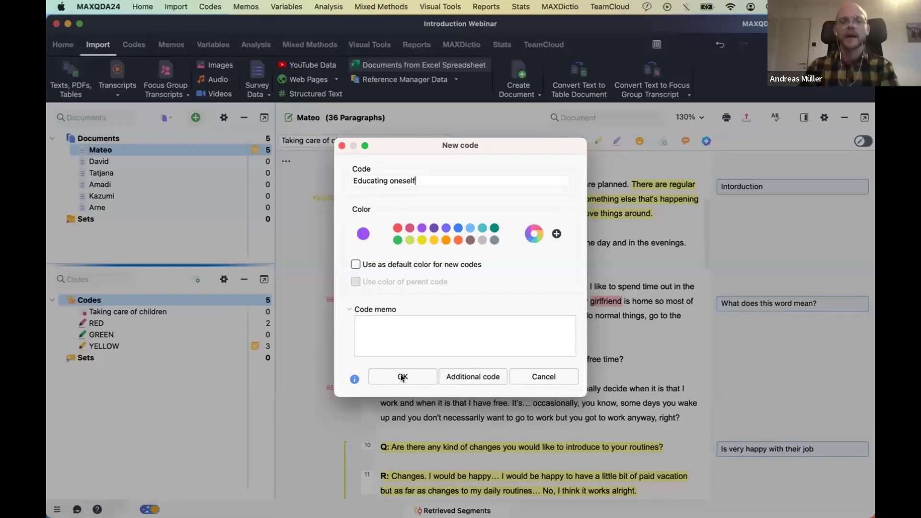
Add the code memo "Statements where the interviewed talk about their own educational aspirations" and finish creating the code.
left_click(426, 331)
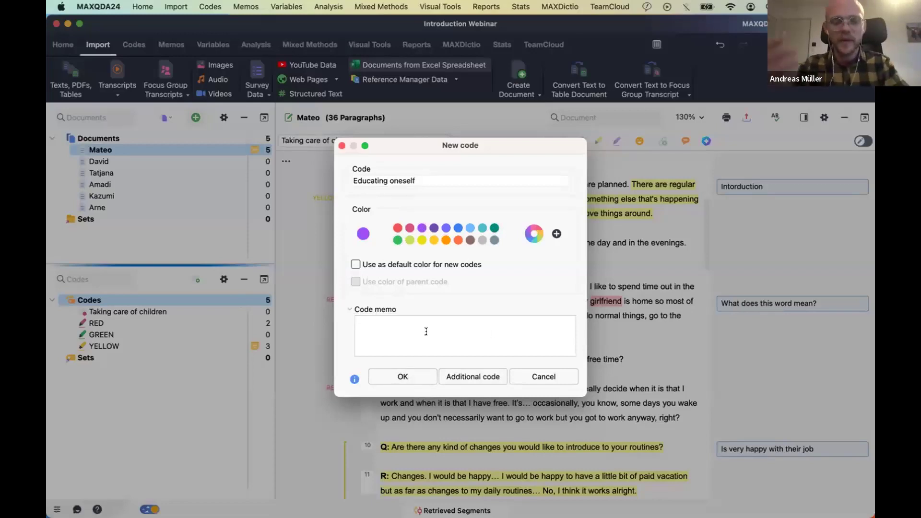
type("Statem")
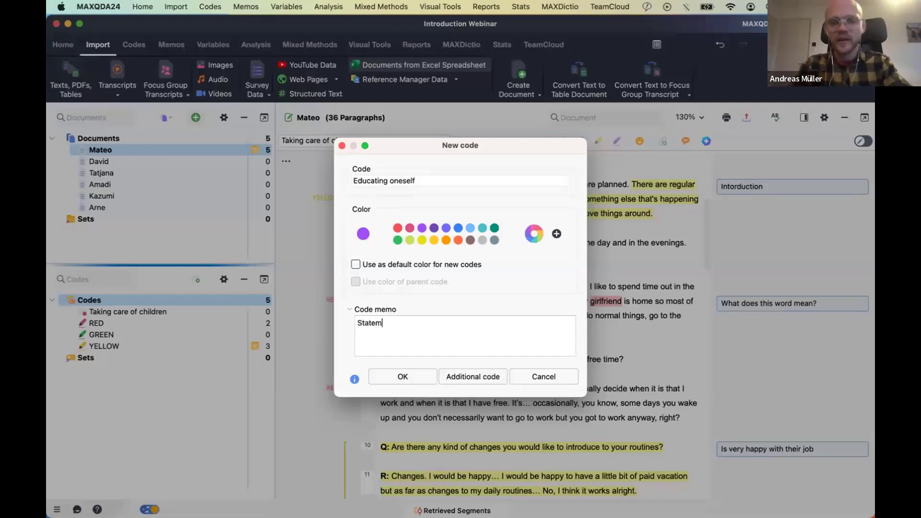
type("ents about the in")
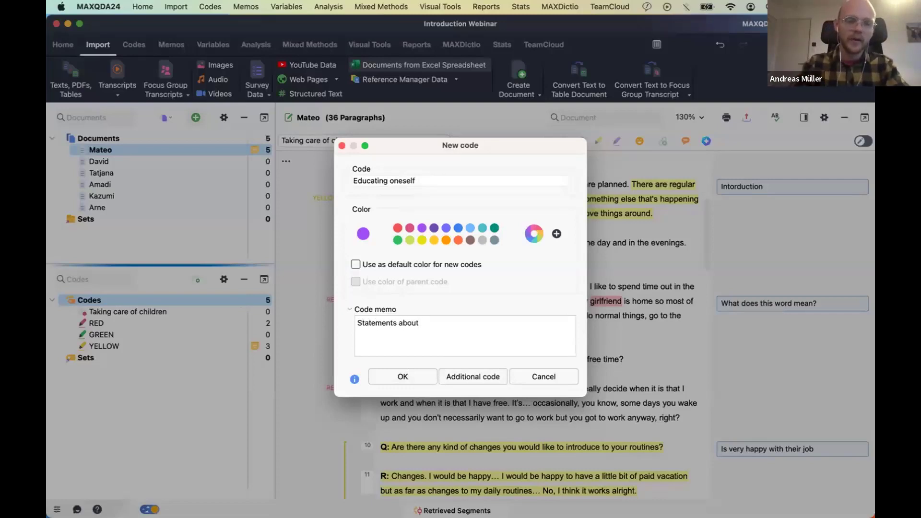
key("BackSpace")
key("BackSpace")
key("BackSpace")
key("BackSpace")
key("BackSpace")
key("BackSpace")
key("BackSpace")
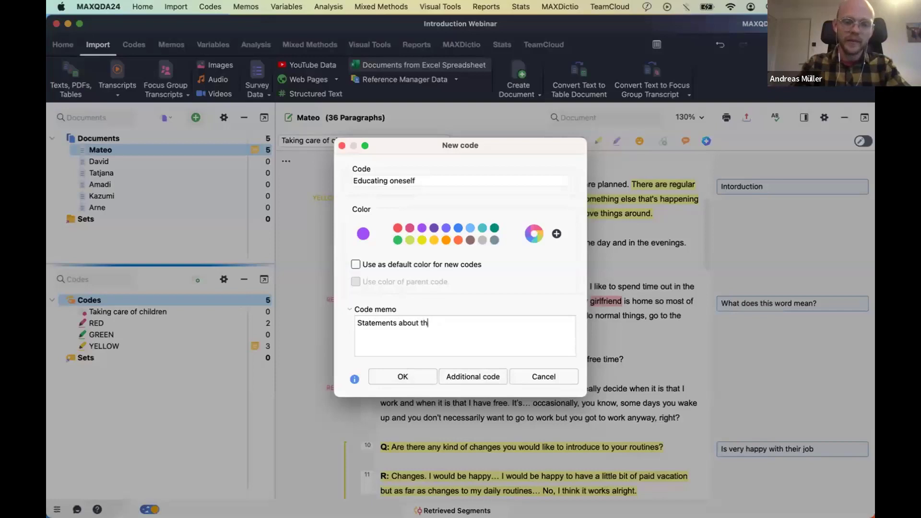
key("BackSpace")
key("BackSpace")
key("BackSpace")
key("BackSpace")
key("BackSpace")
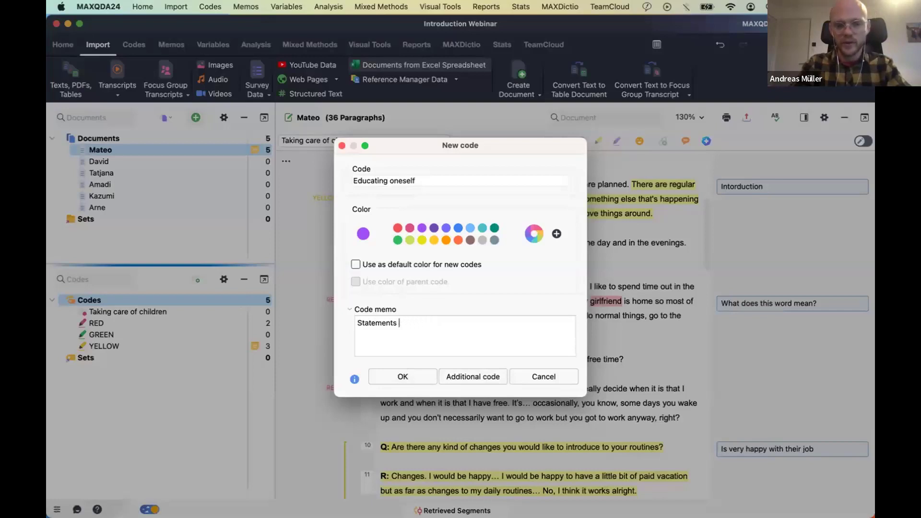
type("where the intervie")
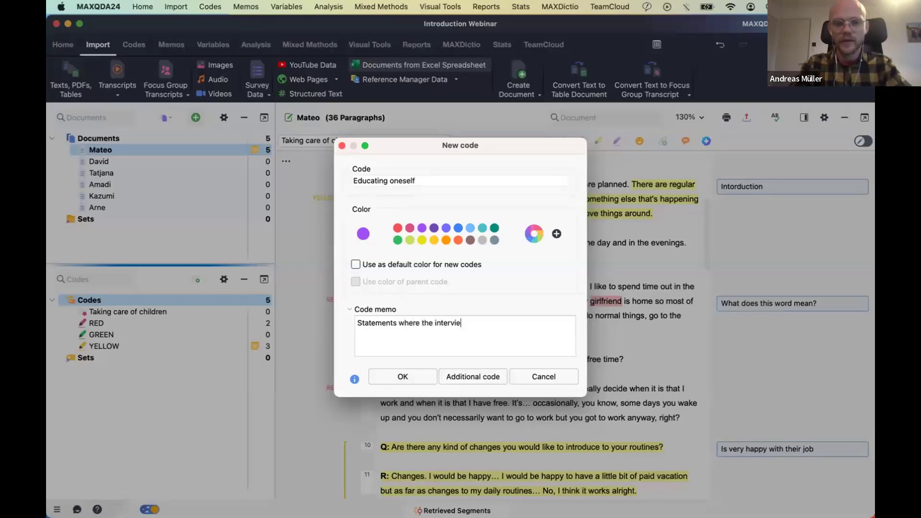
type("wed talk about")
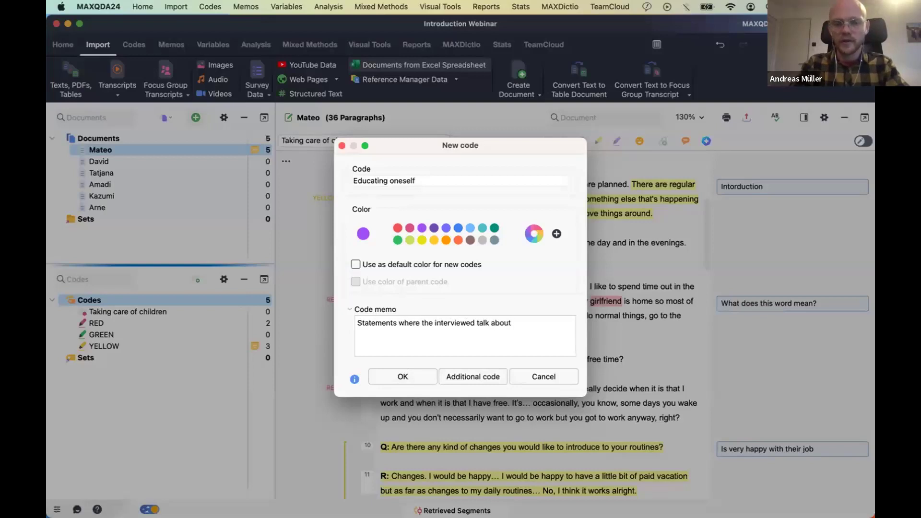
type(" their own educational in")
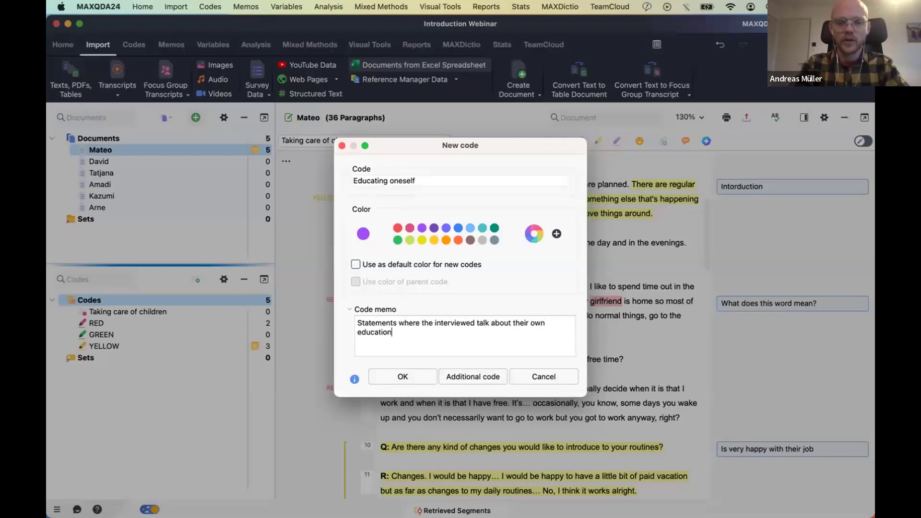
key("BackSpace")
key("BackSpace")
type("aspirations")
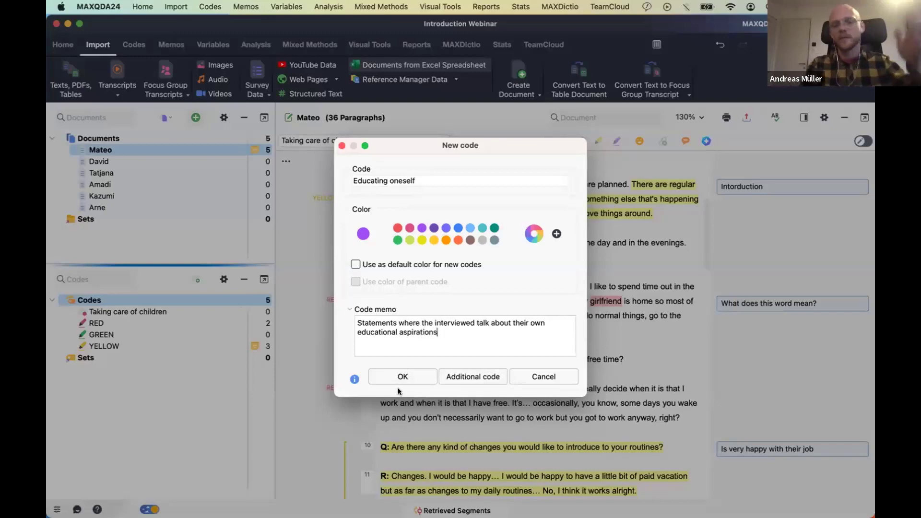
left_click(408, 377)
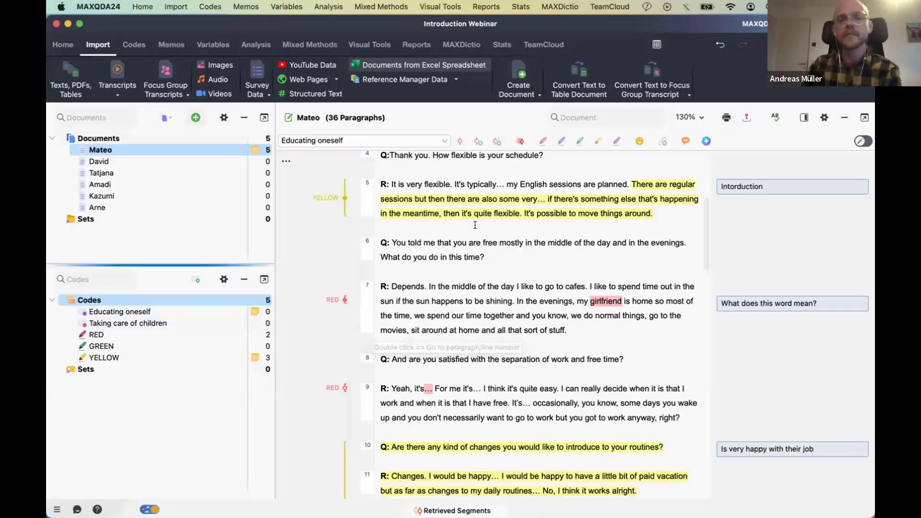
Code the whole answer in paragraph 7 with "Taking care of children" and widen the coding column beside the text.
scroll(475, 225, "up", 5)
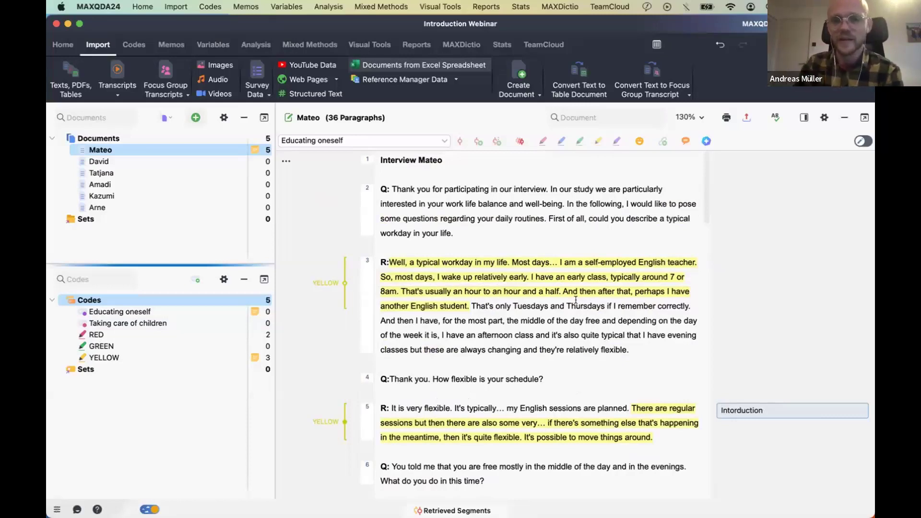
scroll(508, 244, "down", 1)
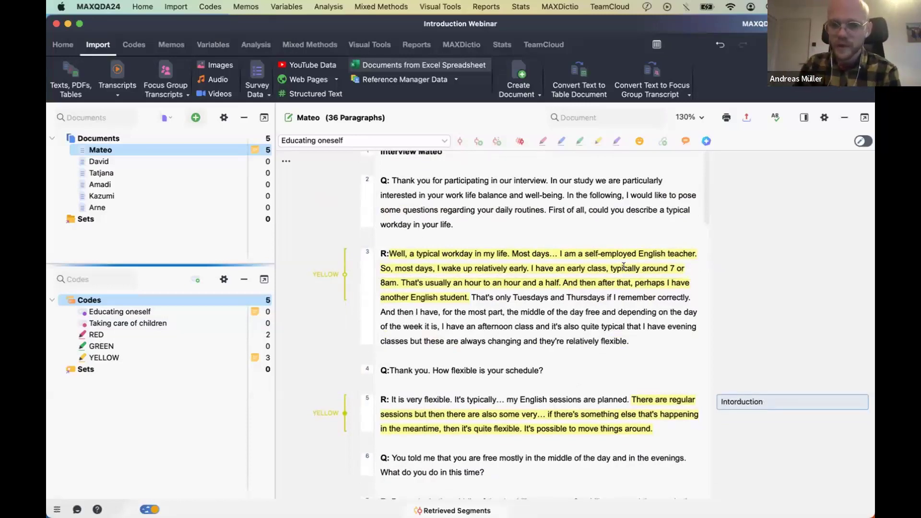
scroll(623, 266, "down", 4)
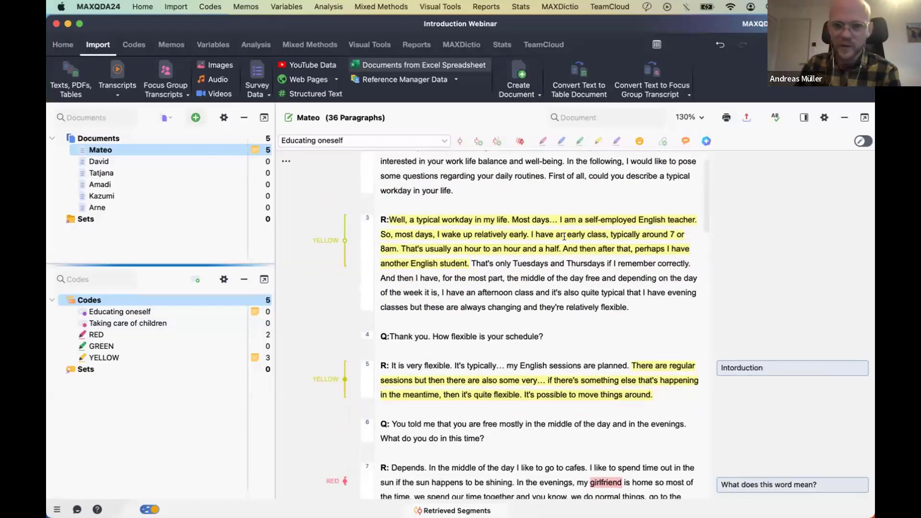
scroll(514, 293, "down", 15)
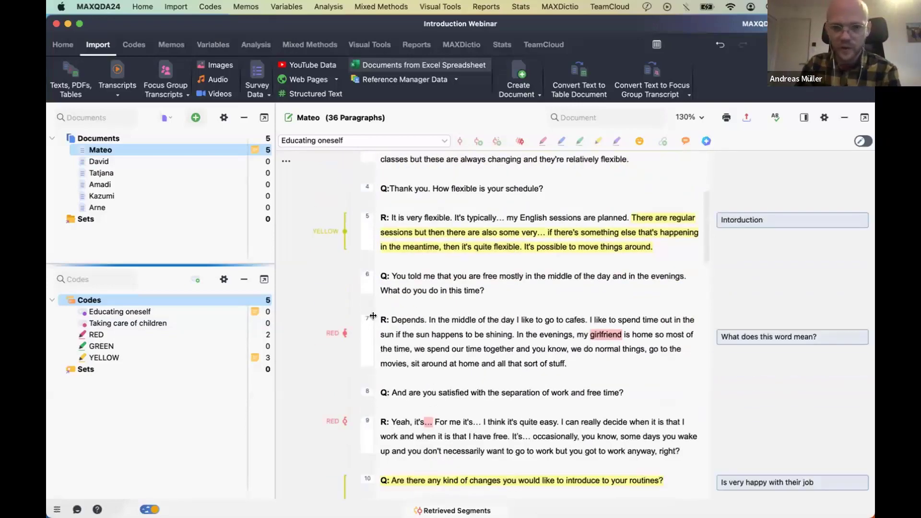
scroll(499, 338, "down", 3)
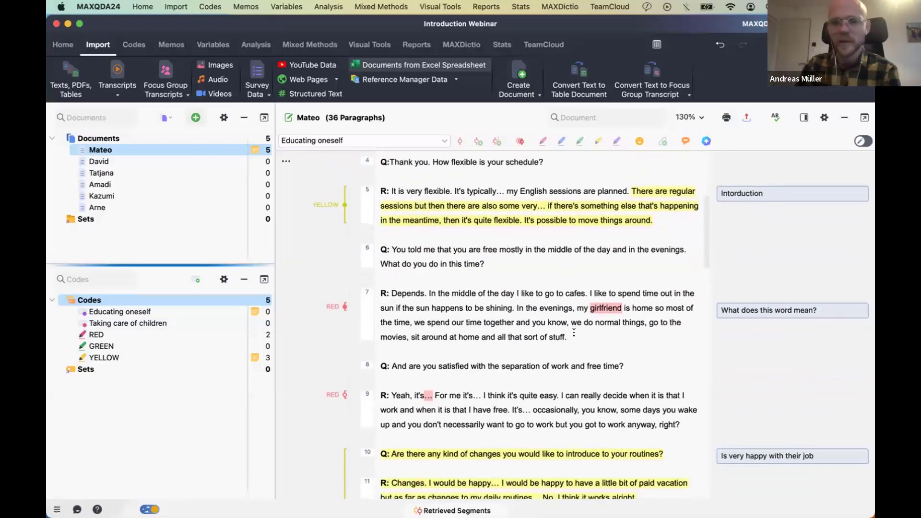
left_click_drag(568, 337, 389, 292)
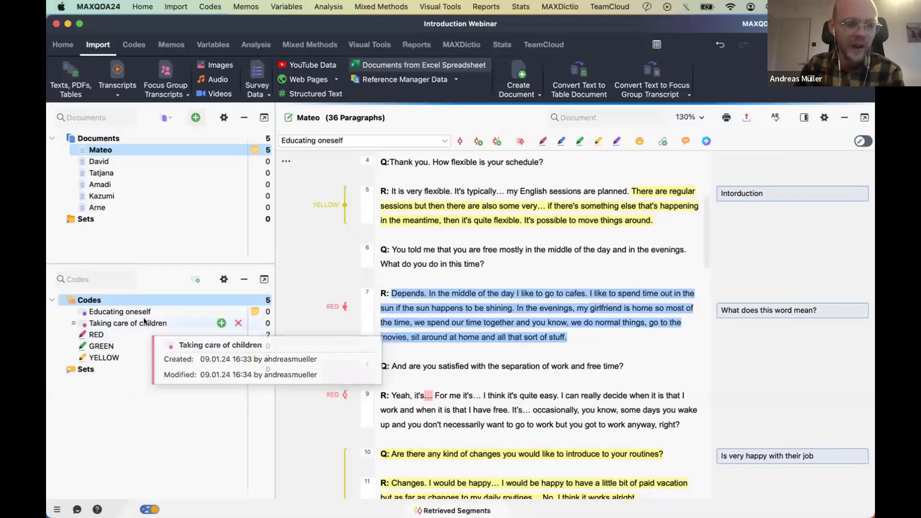
left_click_drag(144, 321, 465, 315)
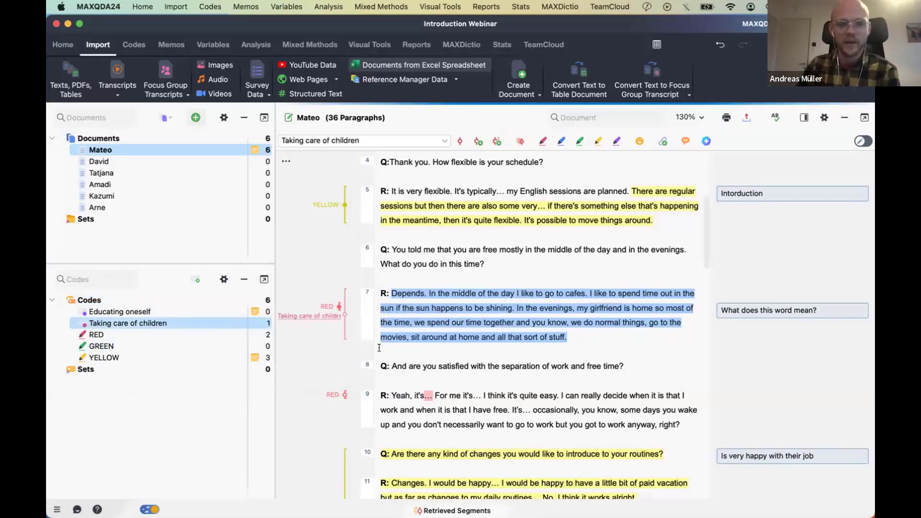
left_click_drag(370, 332, 387, 333)
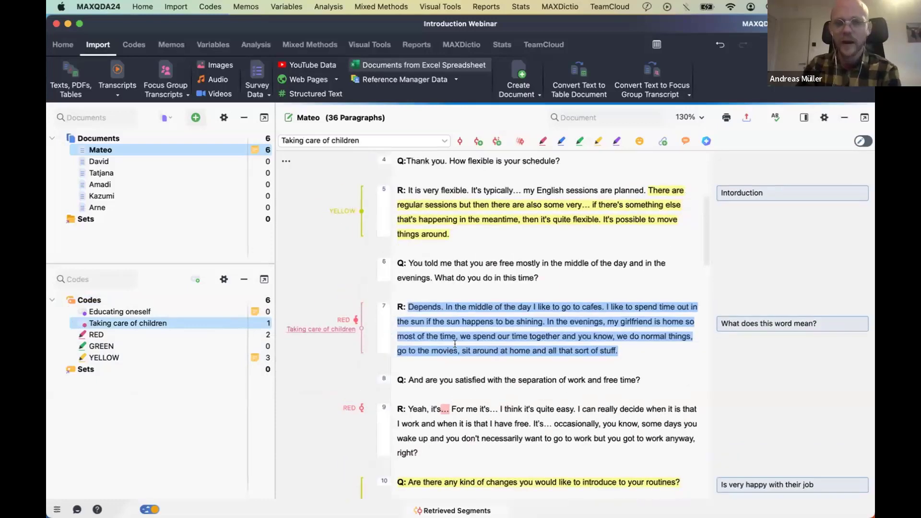
Code the end of paragraph 9, from "It's… occasionally" to "right?", with "Educating oneself".
scroll(455, 343, "down", 1)
left_click(419, 424)
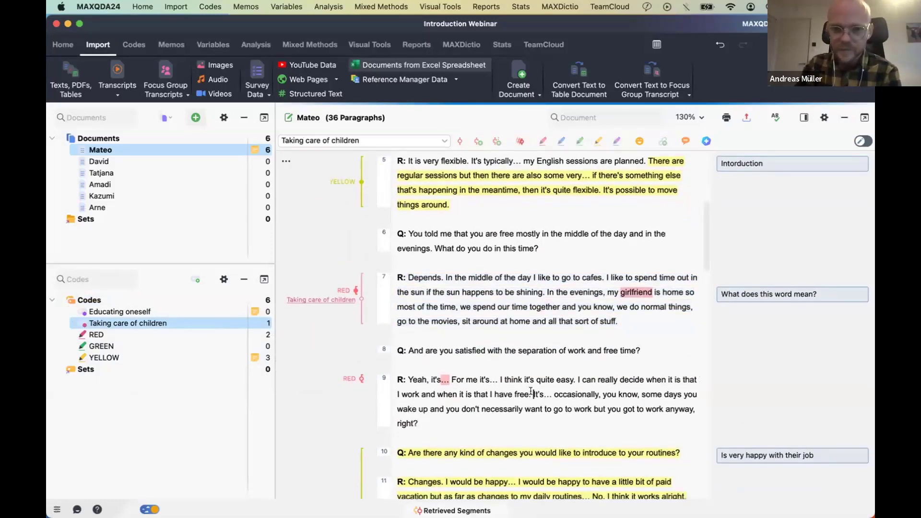
left_click_drag(532, 394, 532, 422)
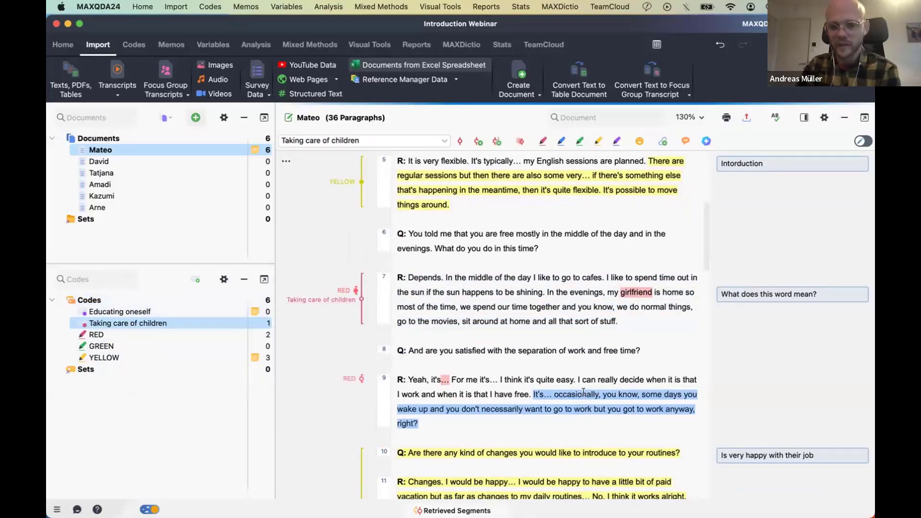
left_click_drag(585, 393, 129, 314)
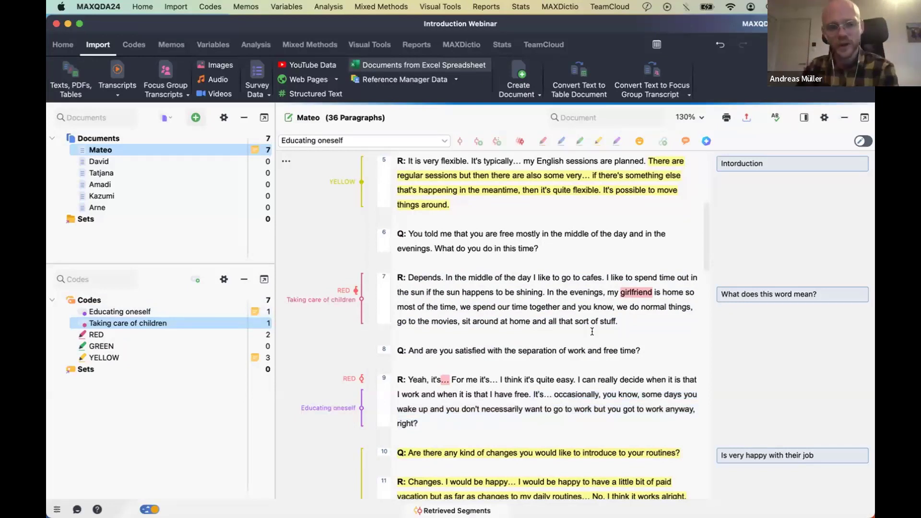
Create a new top-level code named "domestic responsibilities", keeping the default blue colour.
scroll(512, 323, "down", 12)
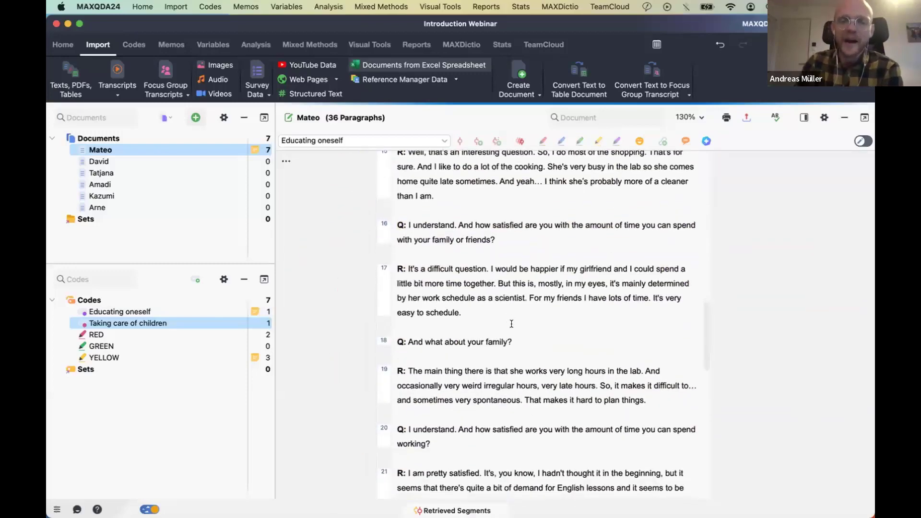
scroll(511, 324, "up", 2)
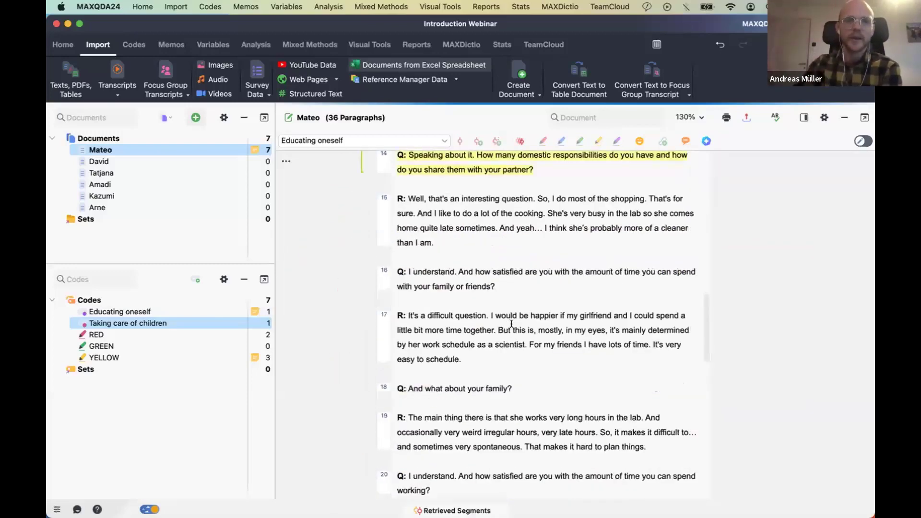
scroll(511, 324, "up", 1)
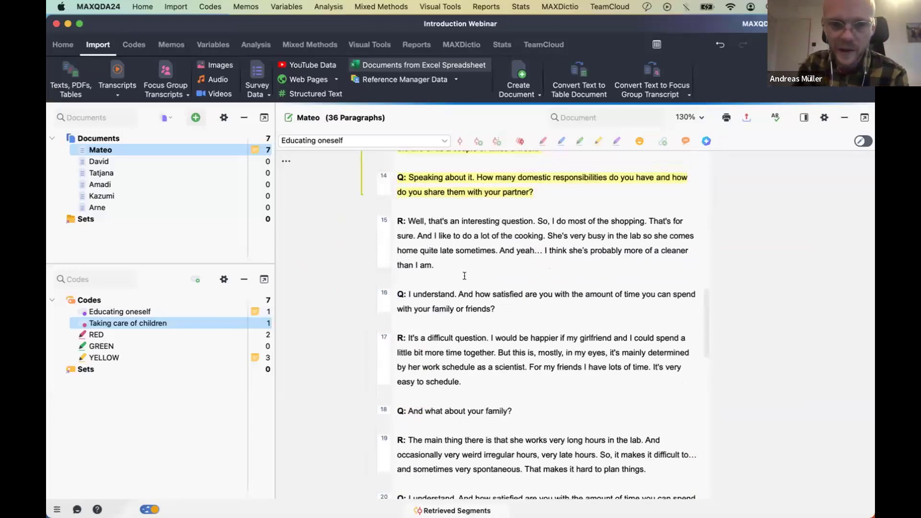
scroll(411, 199, "up", 1)
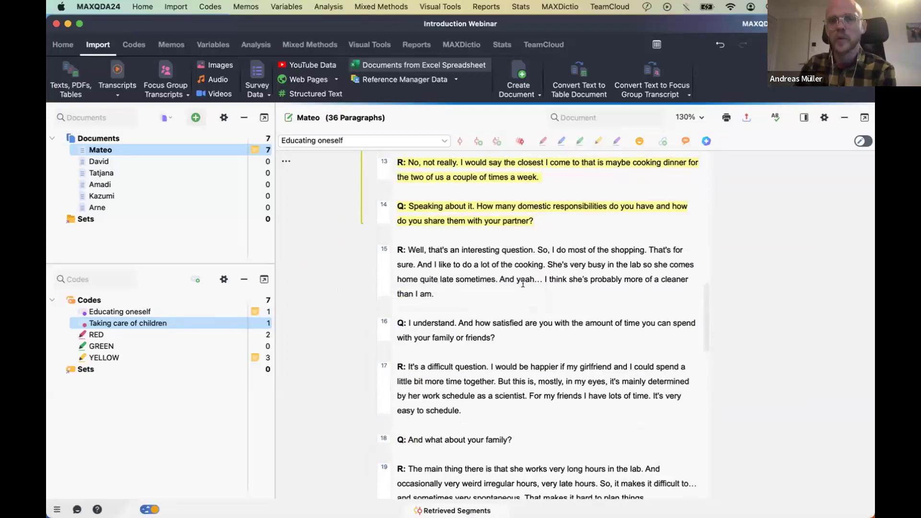
left_click(236, 300)
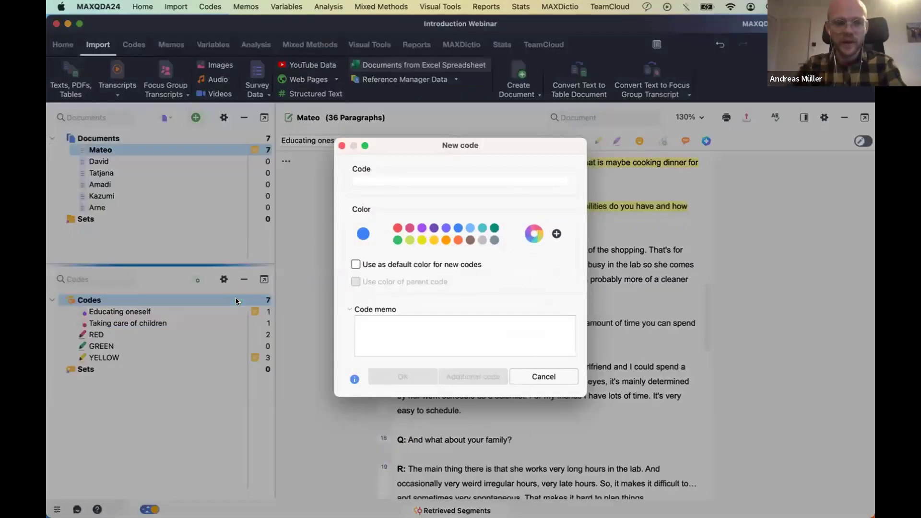
type("H")
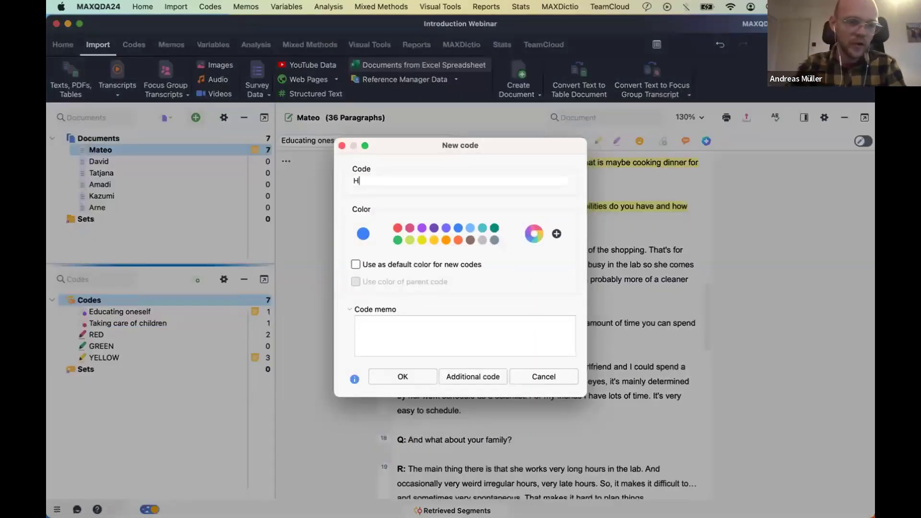
key("BackSpace")
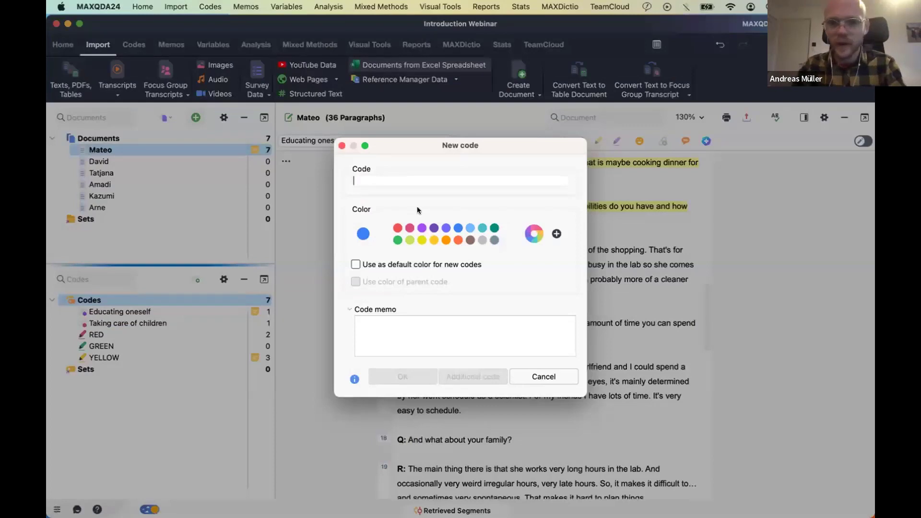
left_click_drag(457, 144, 418, 284)
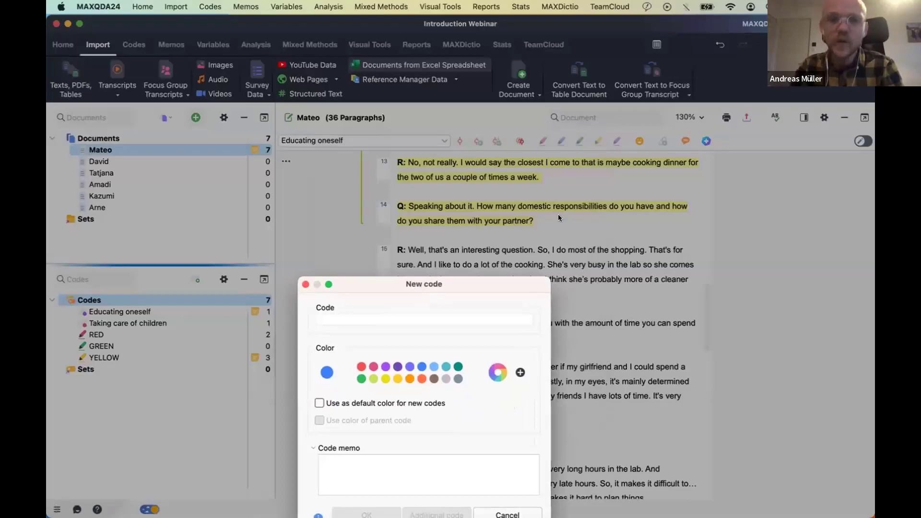
type("domesti")
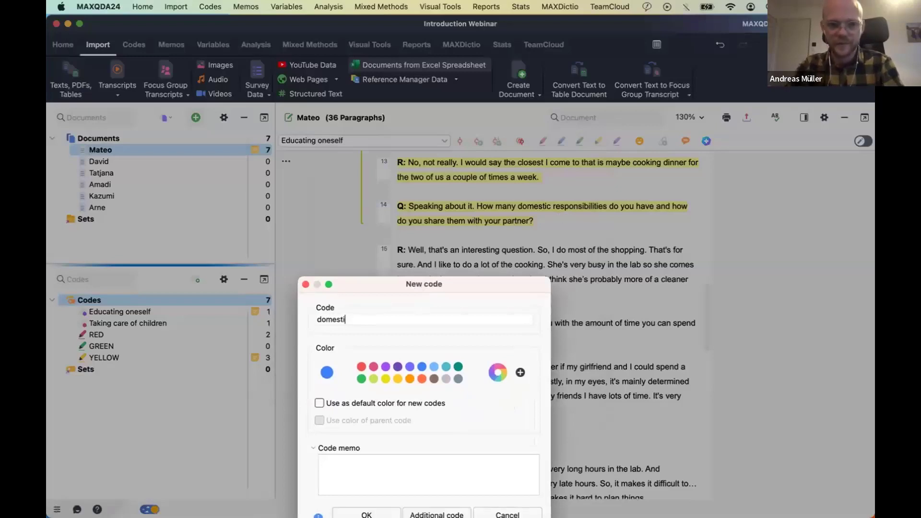
type("c responsibili")
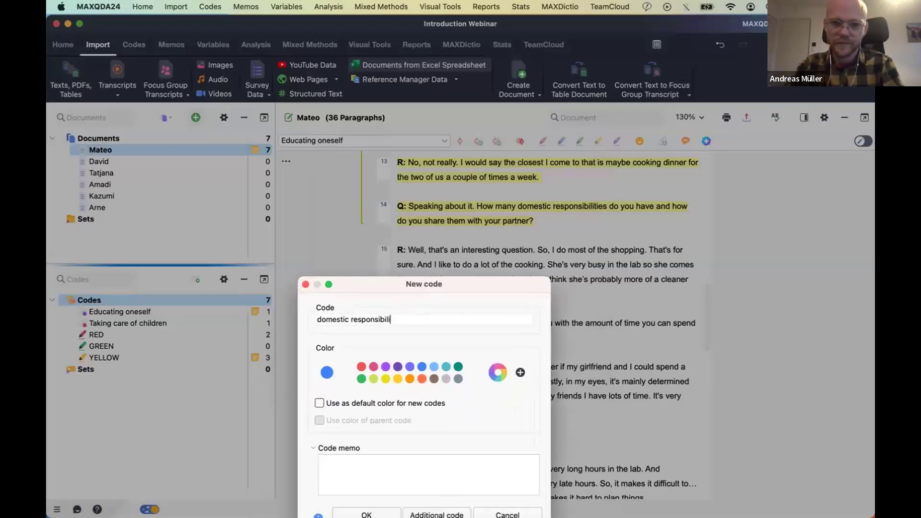
type("ties")
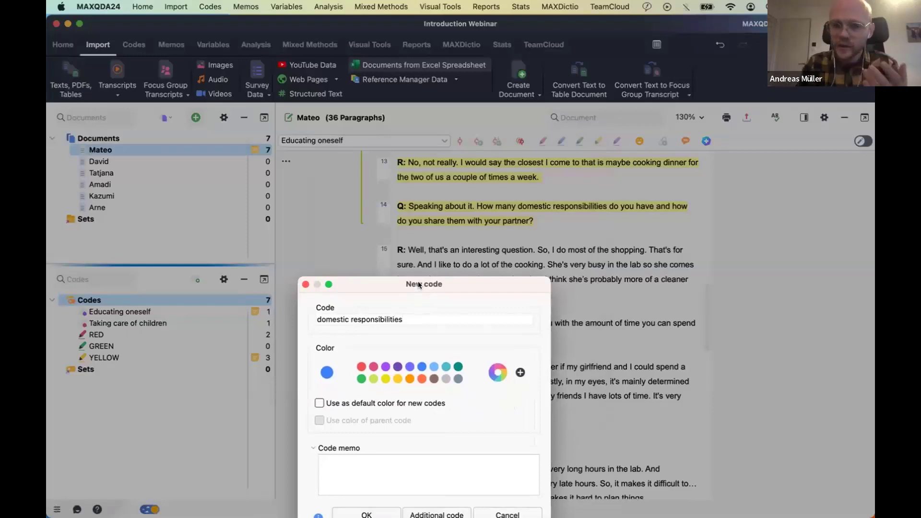
left_click_drag(420, 284, 591, 117)
left_click(547, 347)
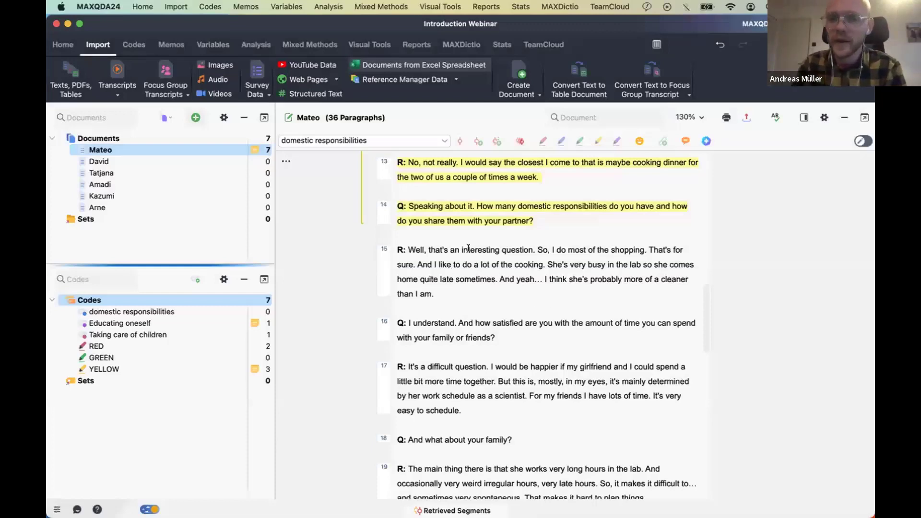
Add the subcode "shopping" under "domestic responsibilities" and code the start of paragraph 15, from "Well" to "most of the shopping.", with it.
left_click_drag(646, 249, 408, 247)
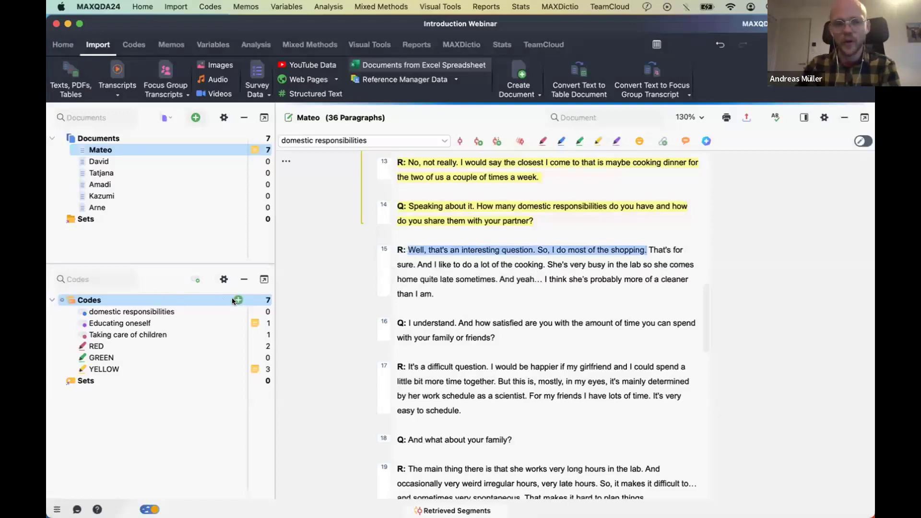
mouse_move(234, 310)
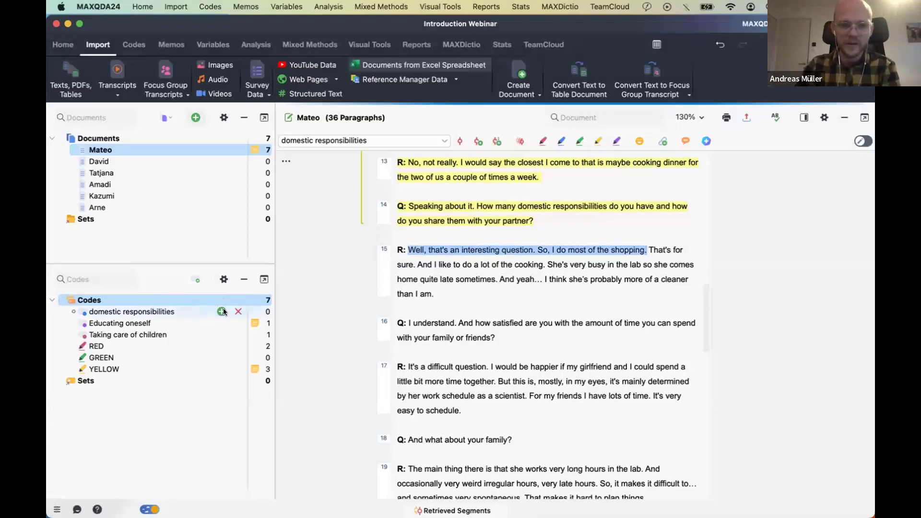
left_click(223, 311)
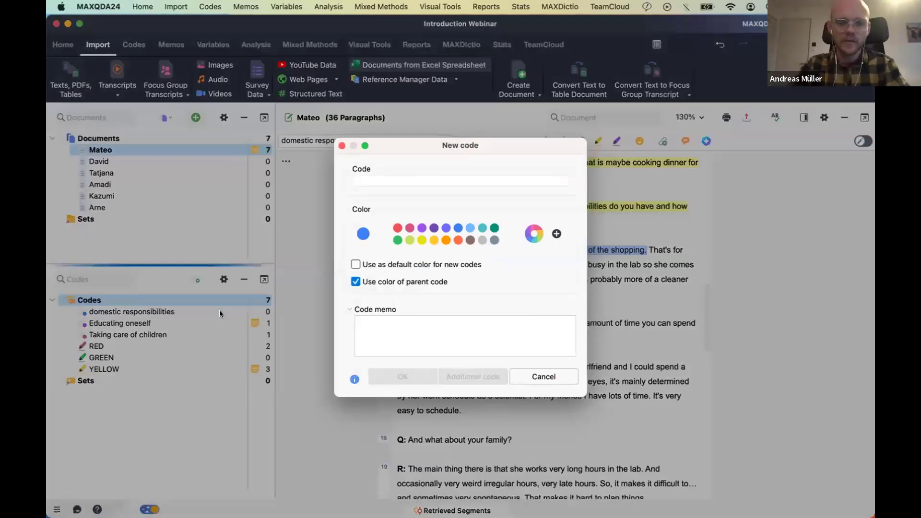
type("shio")
key("BackSpace")
type("opping")
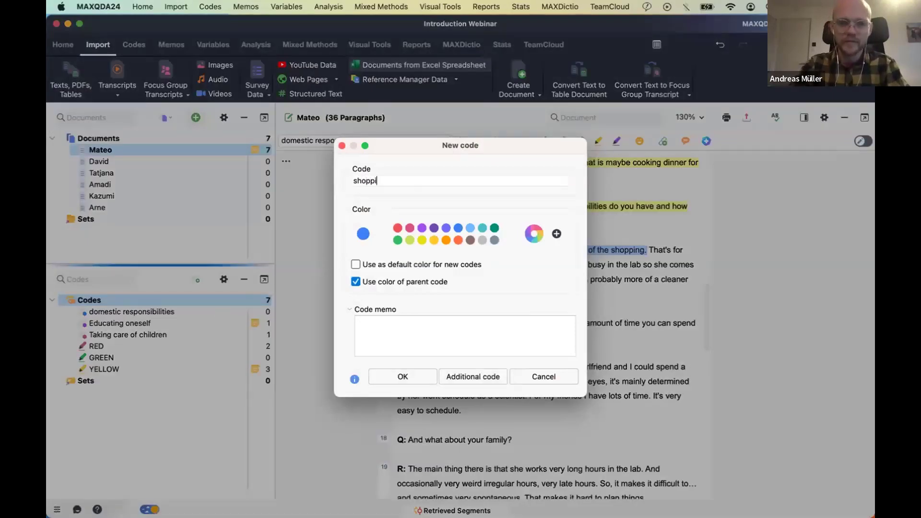
left_click(412, 374)
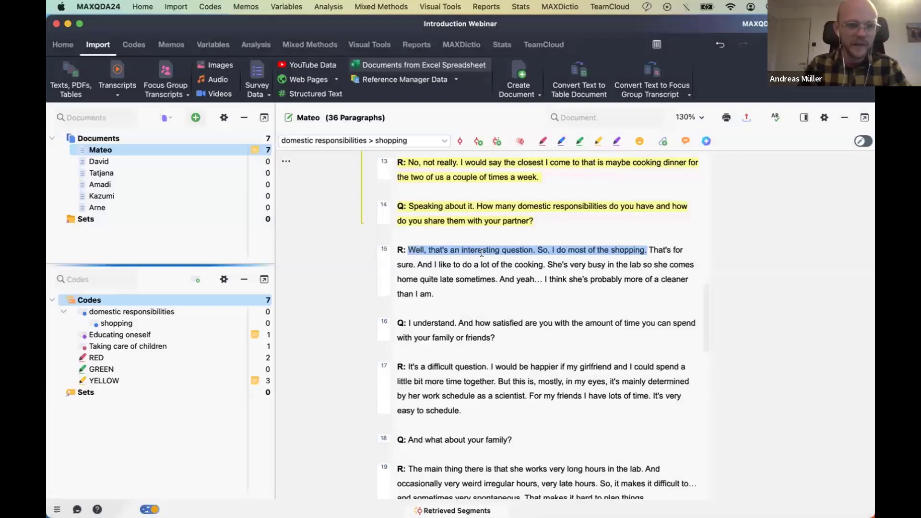
left_click_drag(482, 253, 116, 323)
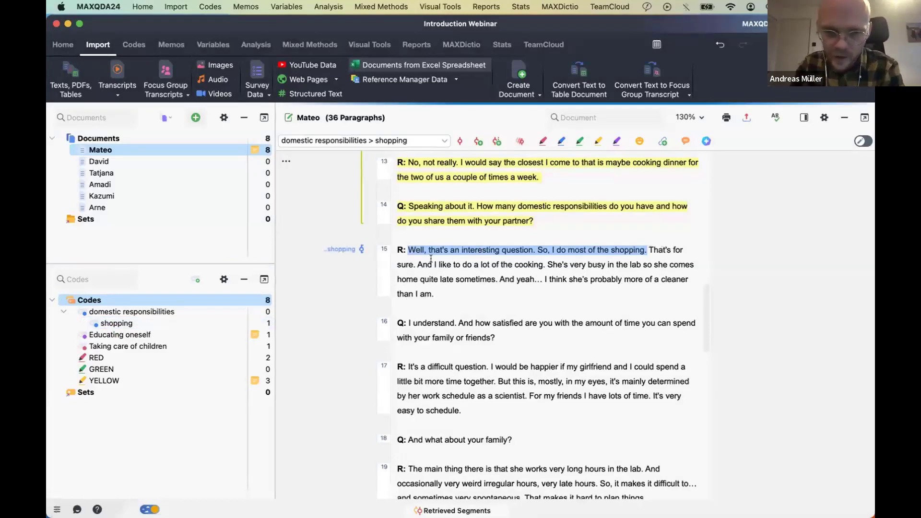
Code "And I like to do a lot of the cooking." with a new code "cooking" and move that code under "domestic responsibilities".
left_click_drag(417, 265, 548, 264)
right_click(483, 265)
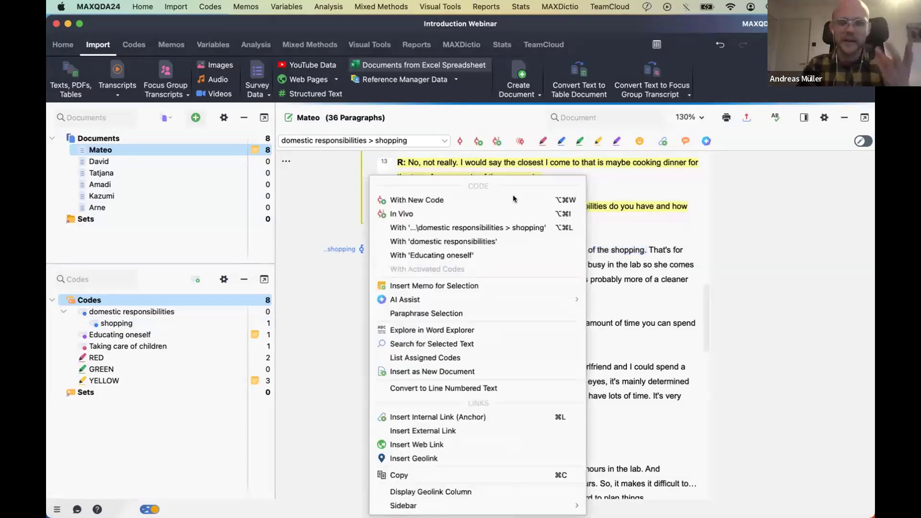
left_click(512, 196)
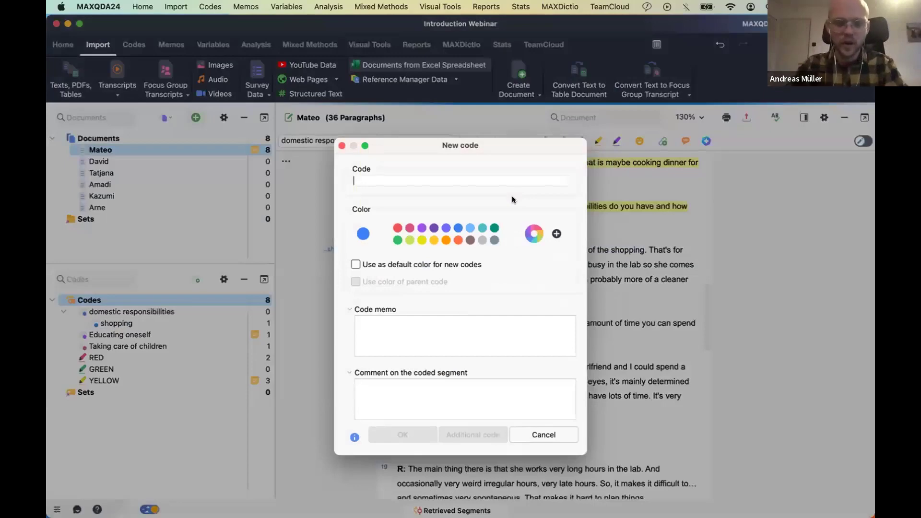
key("Escape")
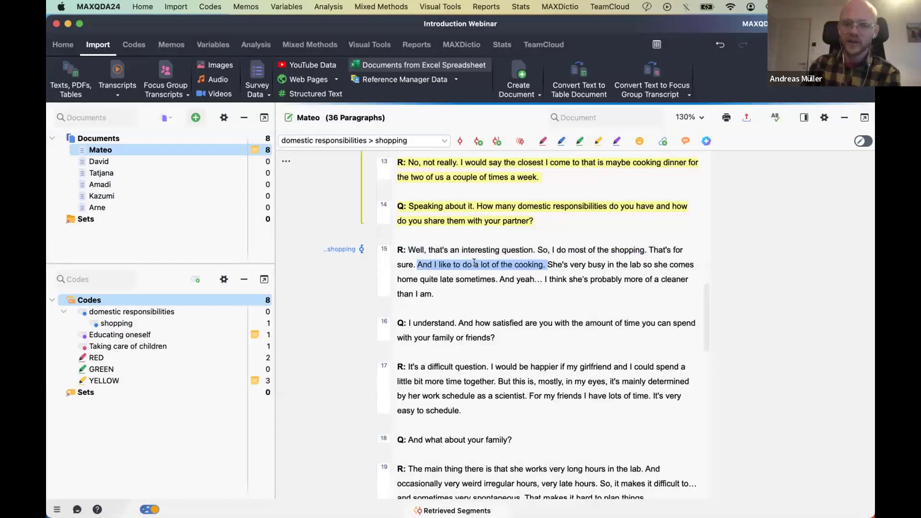
right_click(475, 264)
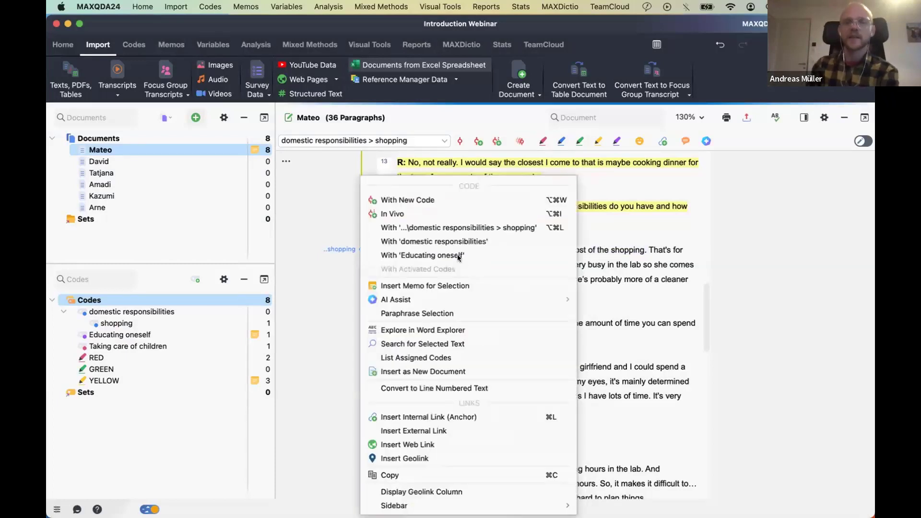
left_click(437, 198)
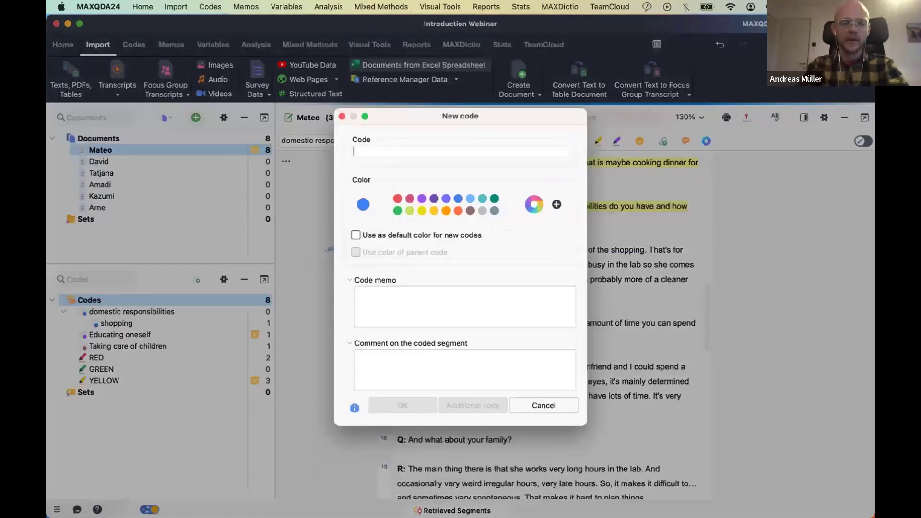
type("cooking")
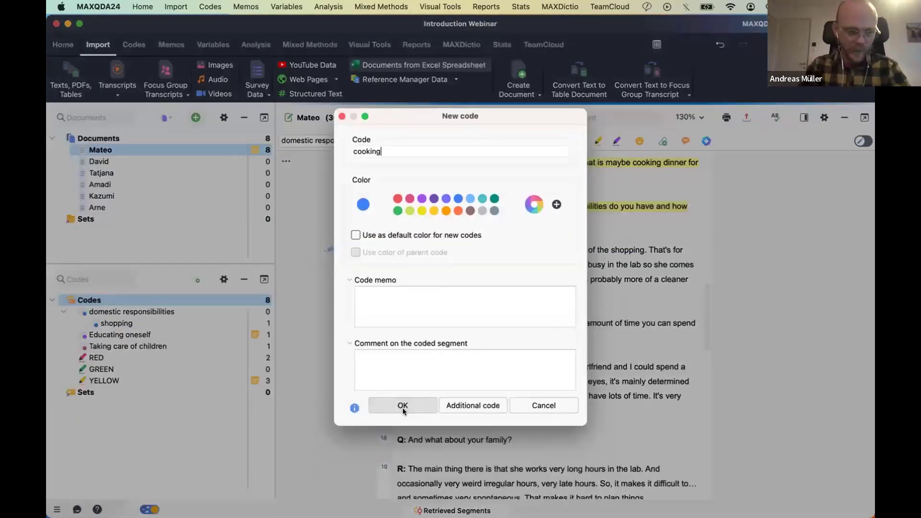
left_click(402, 406)
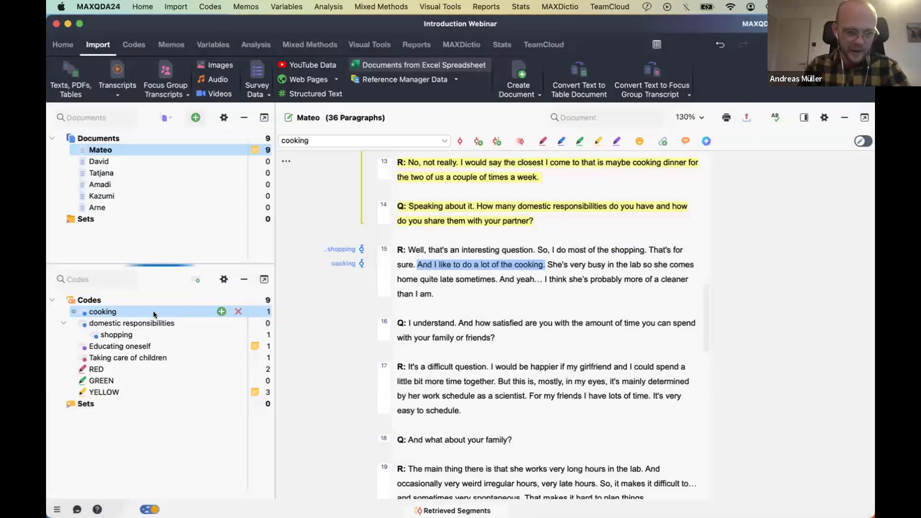
left_click_drag(153, 313, 169, 323)
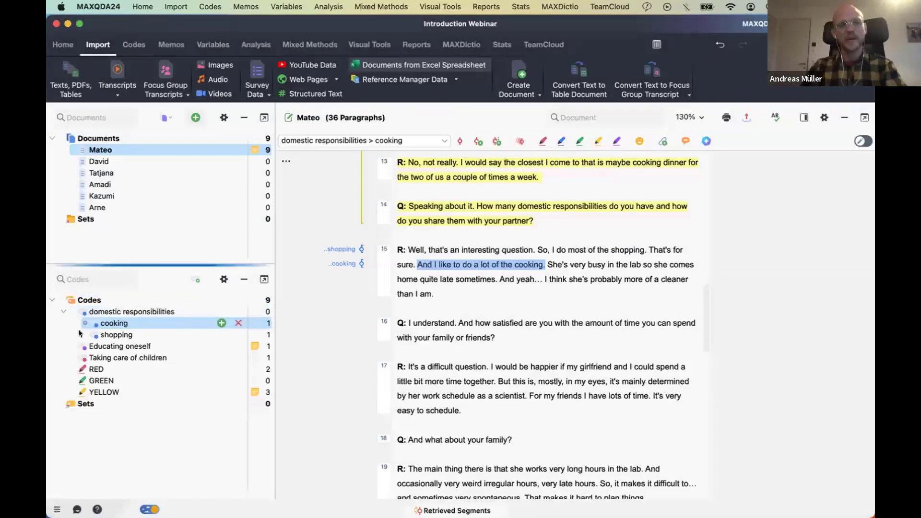
left_click(140, 312)
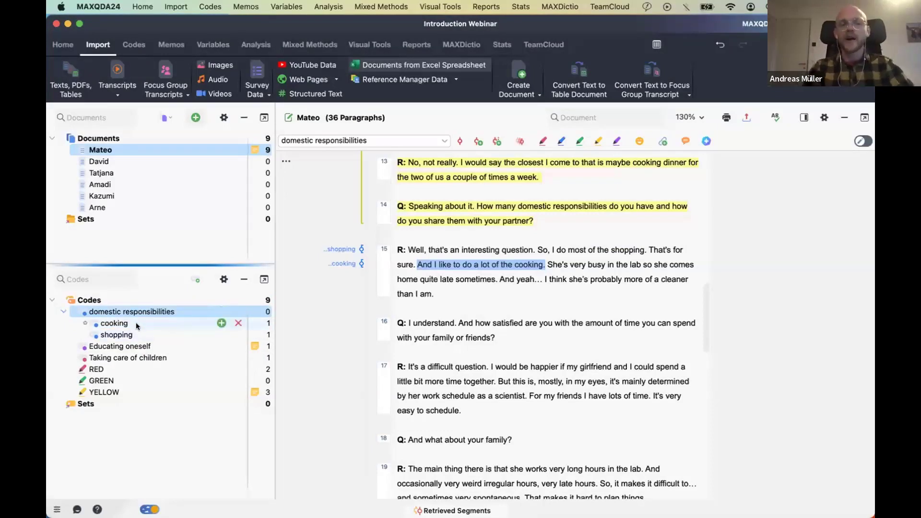
left_click(136, 323)
left_click(135, 335)
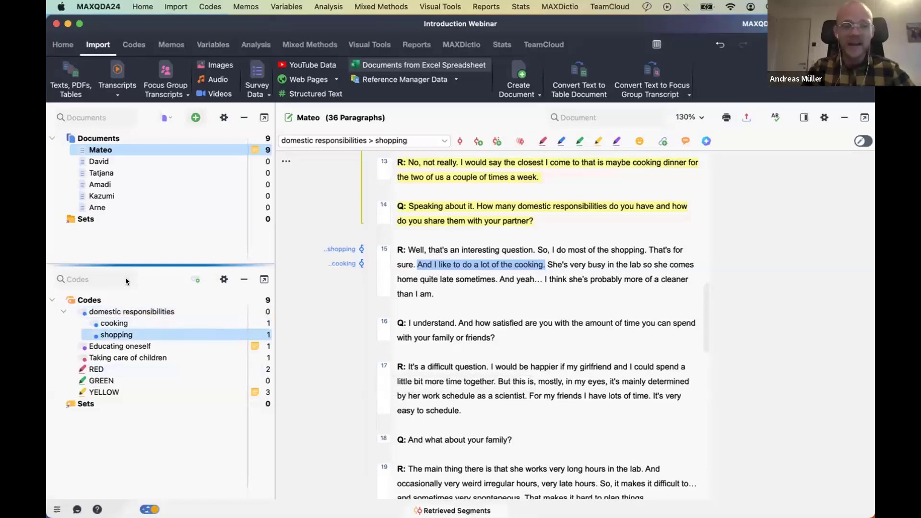
left_click(62, 310)
left_click(62, 311)
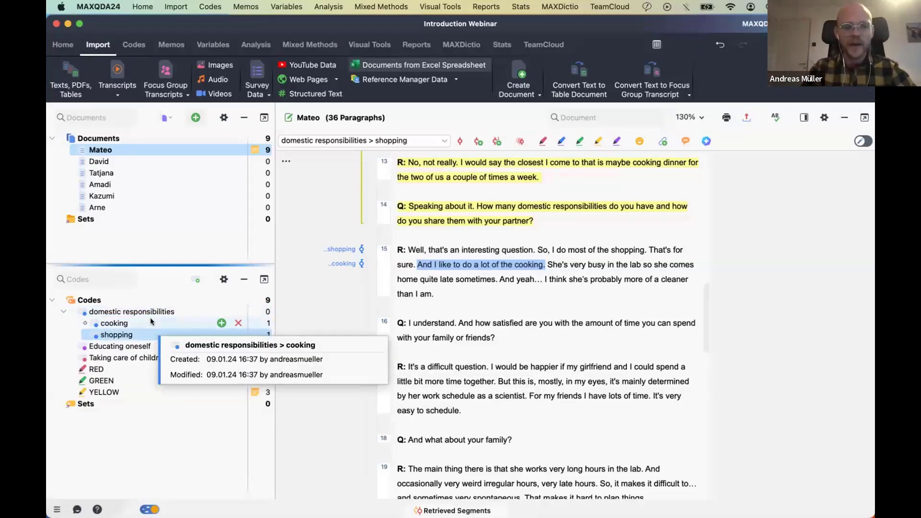
Add a subcode named "likes it" under "cooking", using the parent code's colour.
left_click(204, 327)
left_click(220, 323)
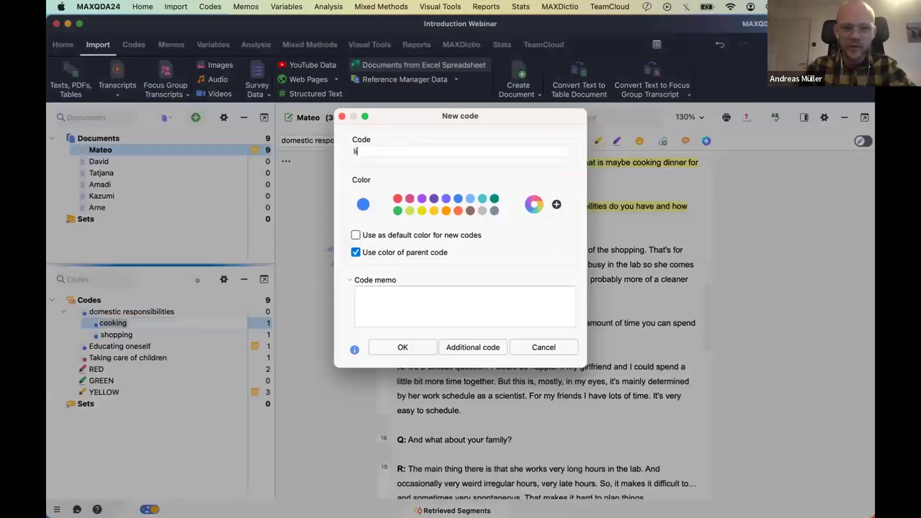
type("likes it")
key("Return")
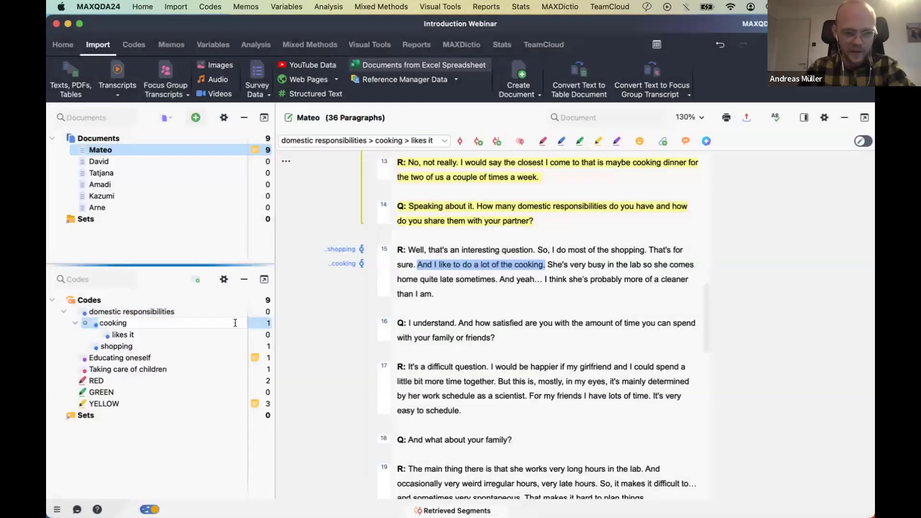
Add a second subcode named "doesn't like" under "cooking" and collapse the "cooking" branch.
left_click(217, 323)
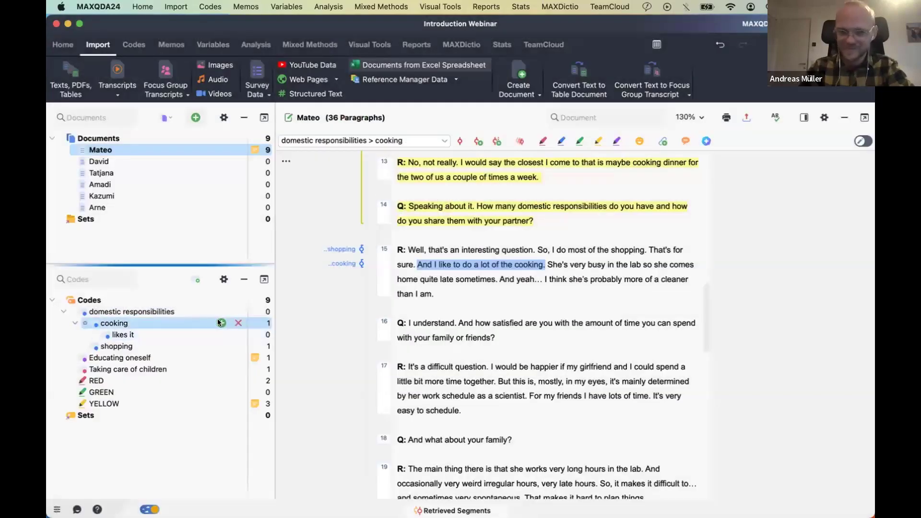
left_click(220, 322)
type("doesn")
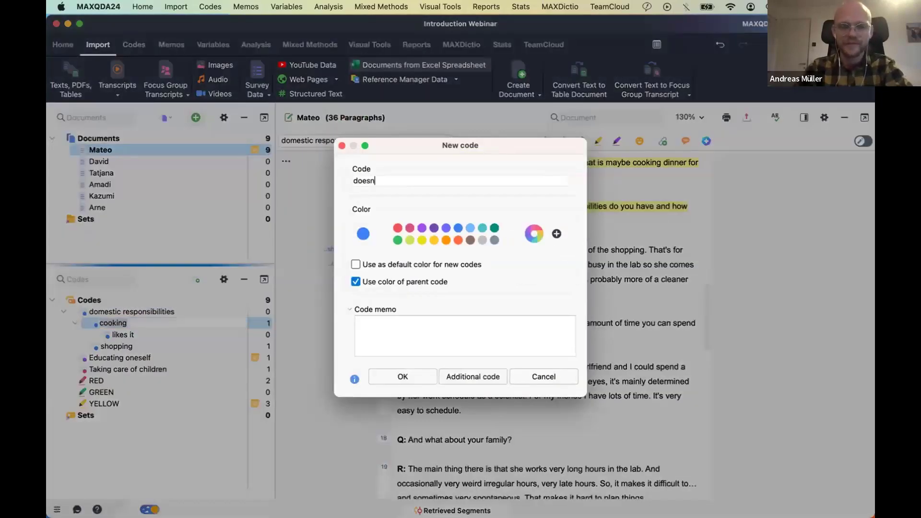
type("'t like")
key("Return")
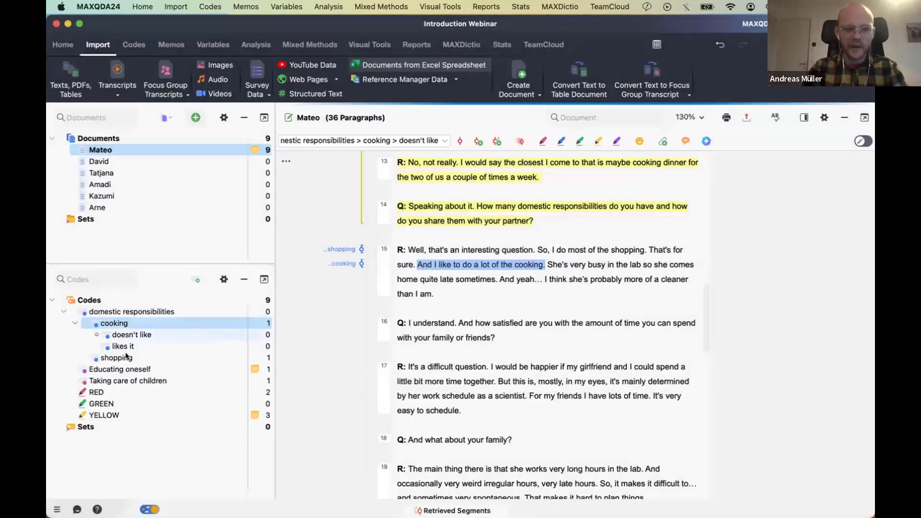
left_click(74, 324)
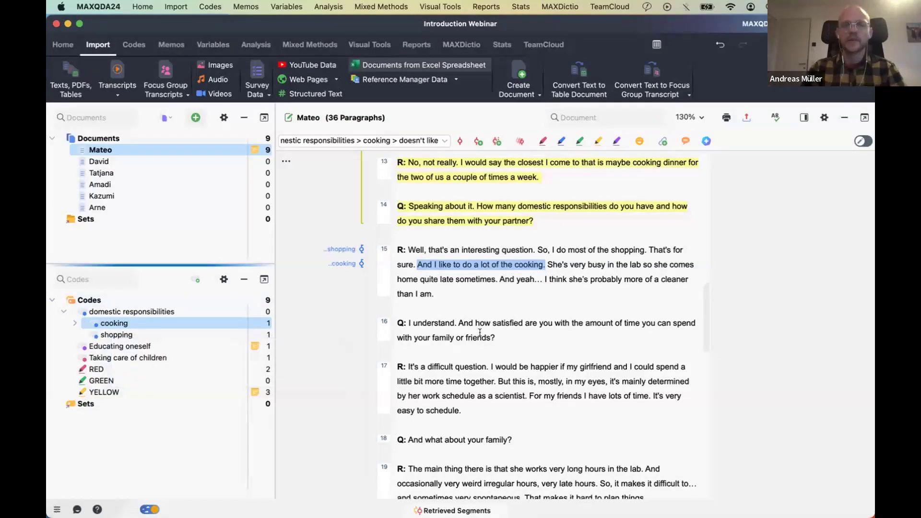
Code the whole answer in paragraph 17, from "It's a difficult question." to "easy to schedule.", with a new code "desire for more free time".
scroll(501, 370, "down", 1)
left_click_drag(480, 406, 407, 355)
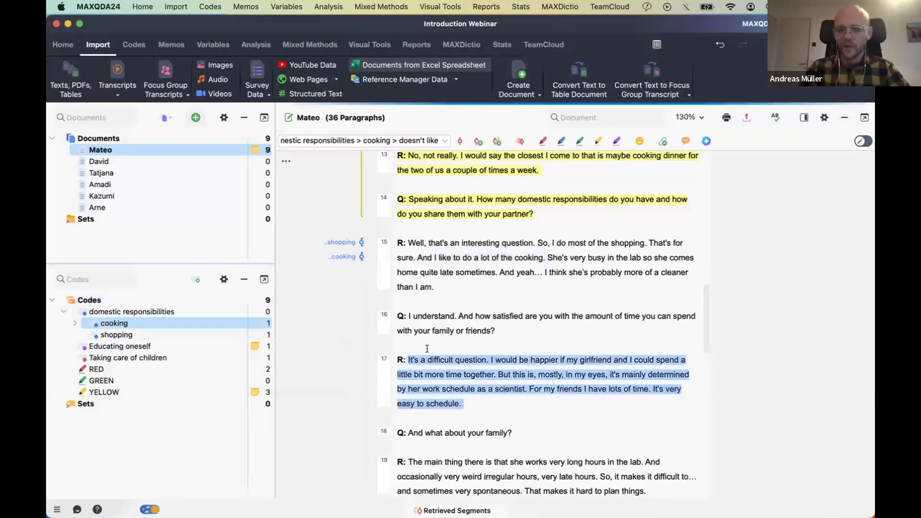
right_click(427, 357)
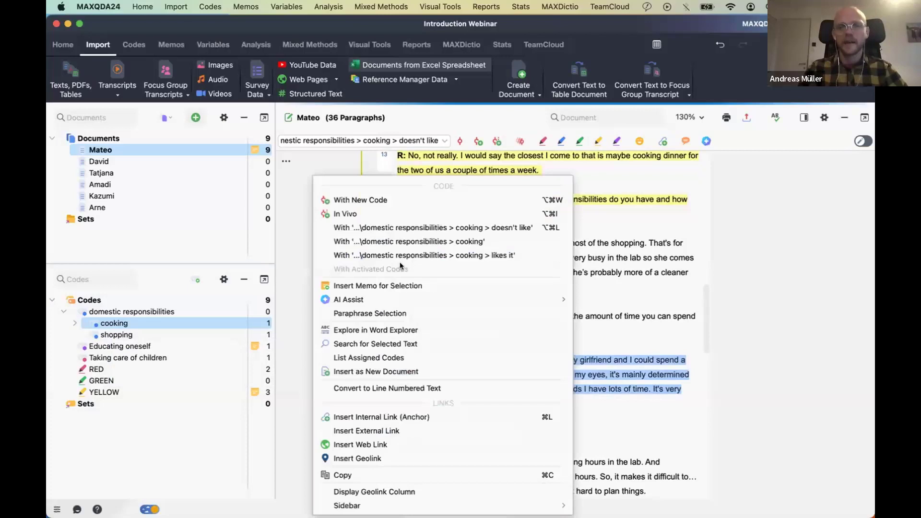
left_click(390, 201)
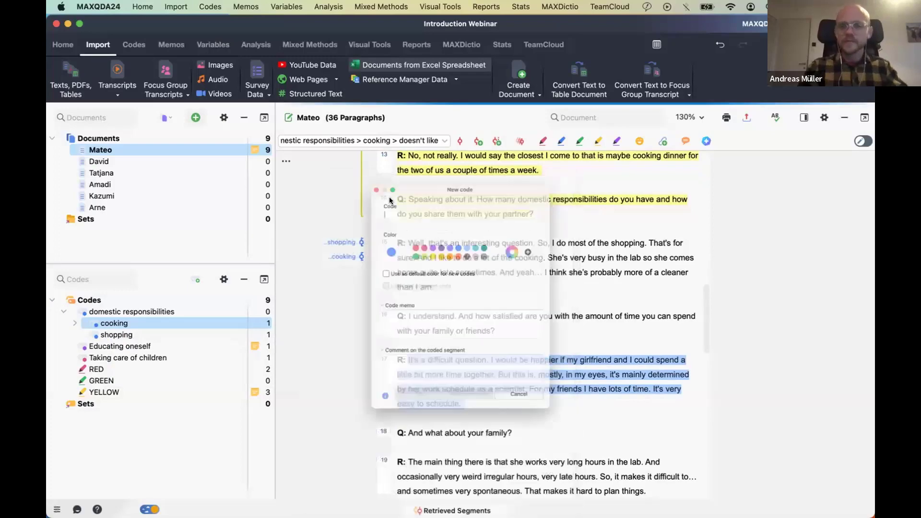
left_click_drag(484, 146, 269, 145)
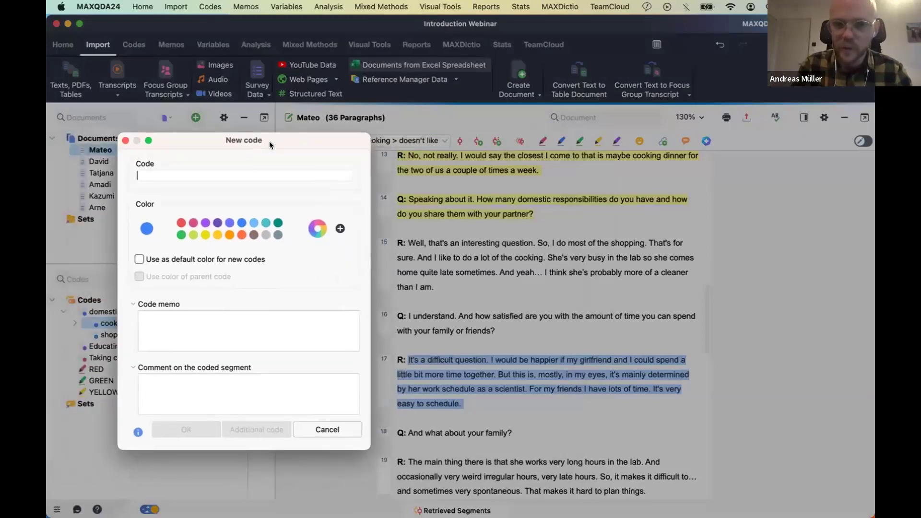
left_click_drag(348, 143, 490, 164)
type("ds")
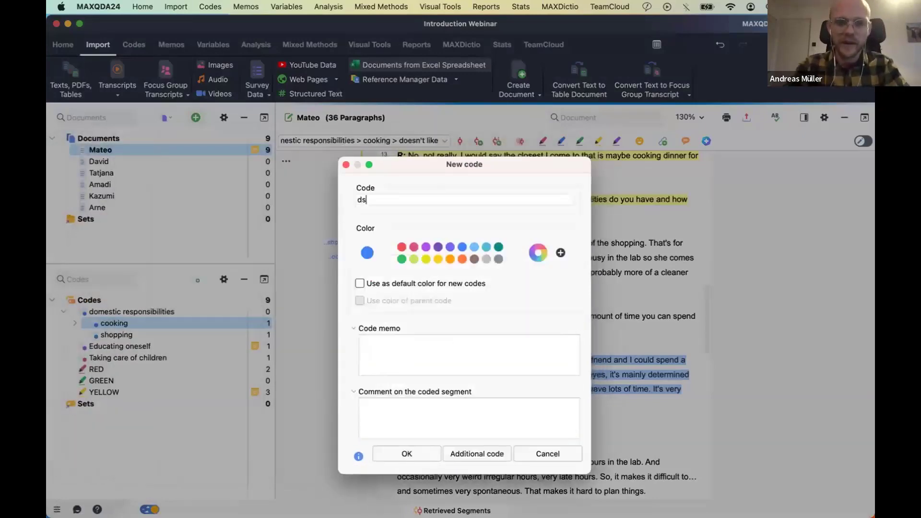
key("BackSpace")
type("esire for m")
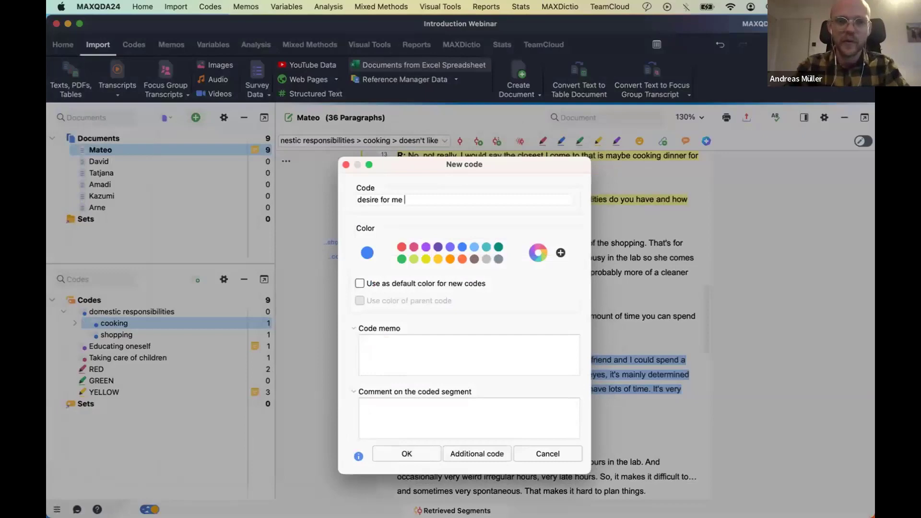
type("ore free time")
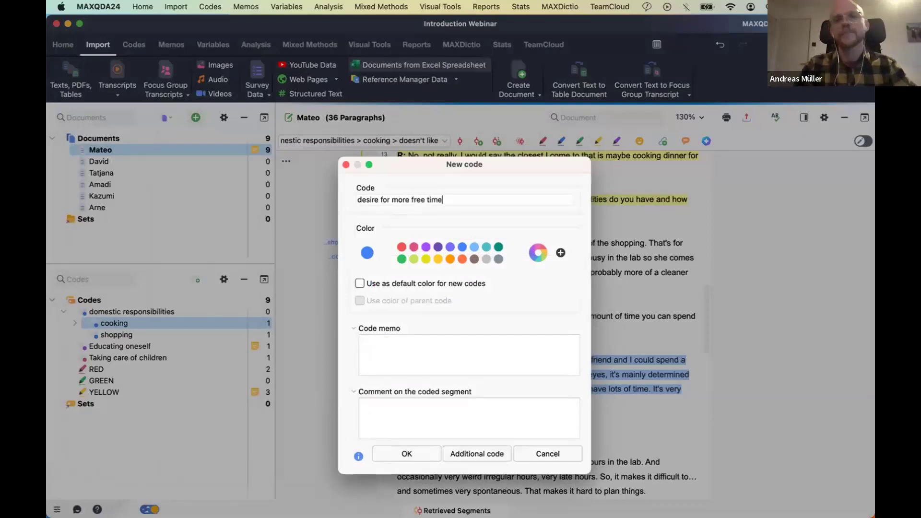
key("Return")
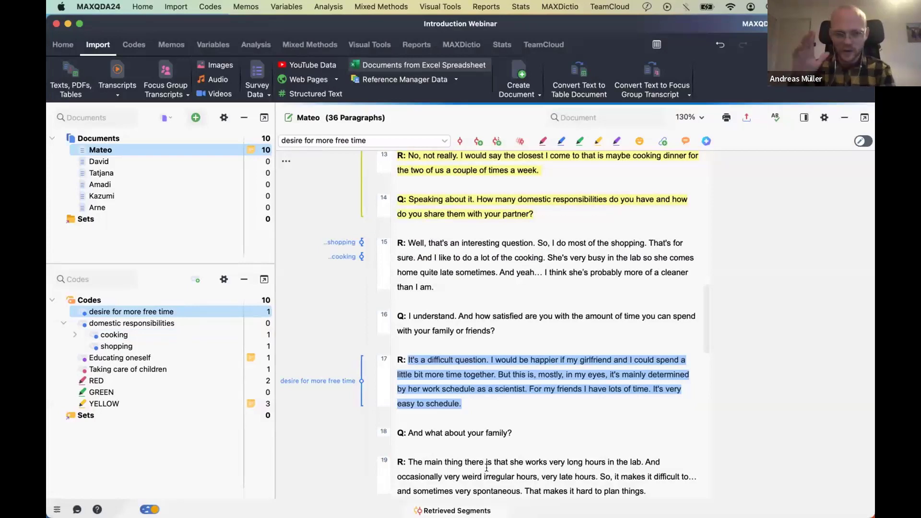
Shorten the segment coded with "cooking" in paragraph 15 to just the word "cooking." and accept the adjustment.
left_click(546, 273)
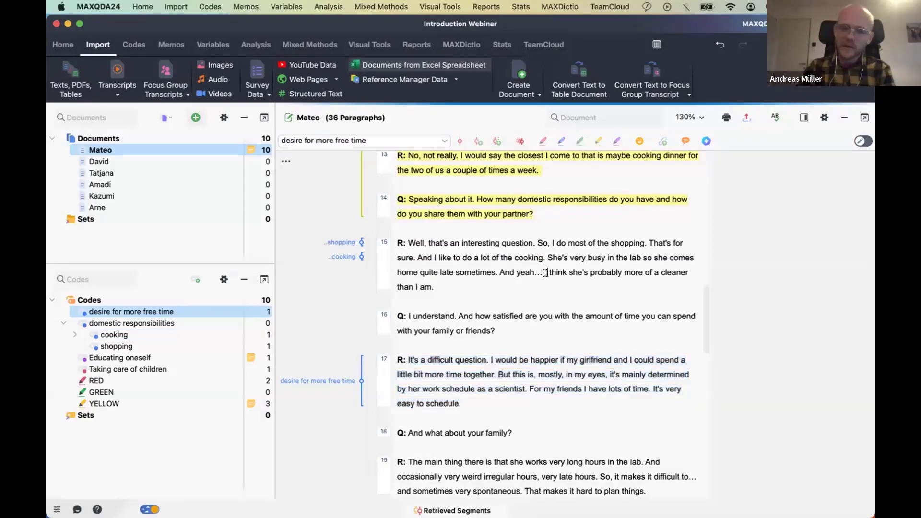
double_click(527, 257)
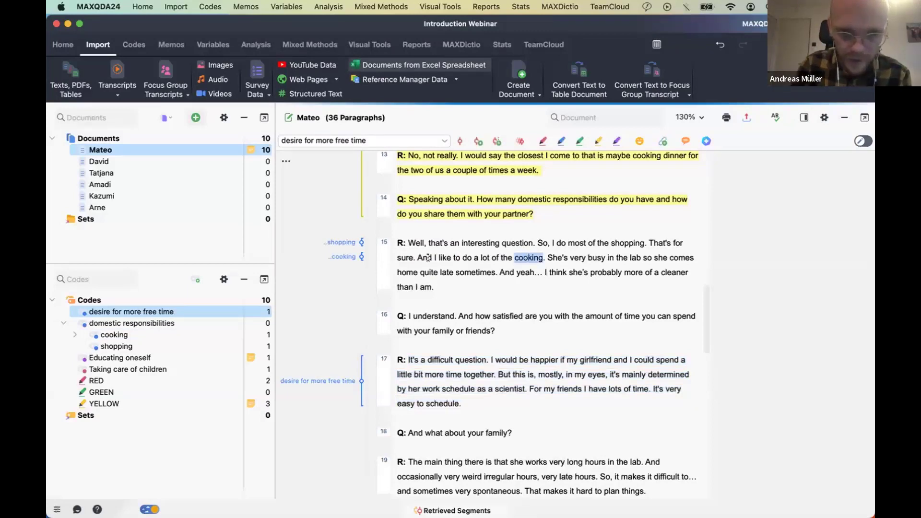
left_click(361, 257)
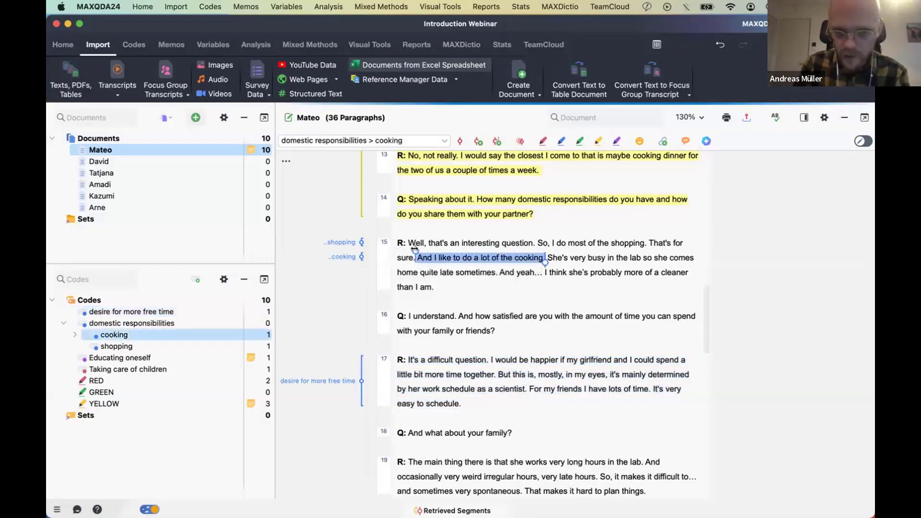
left_click_drag(415, 248, 514, 249)
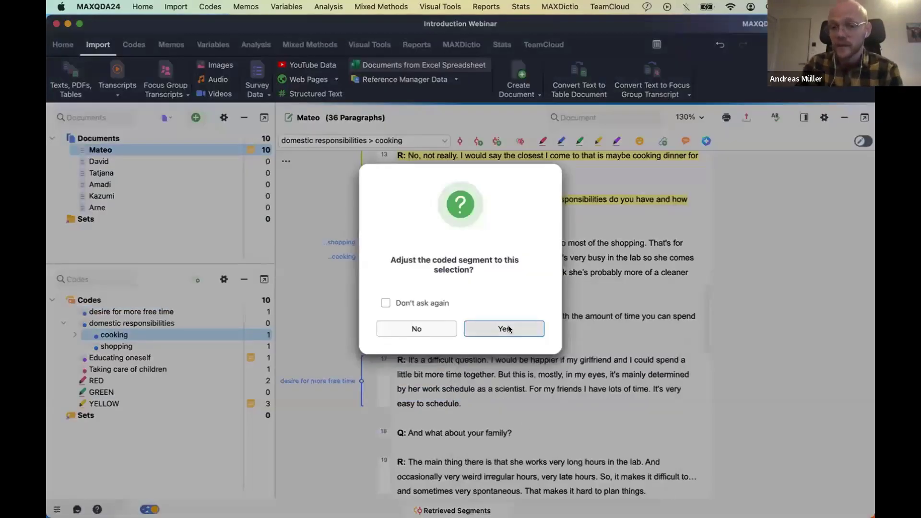
left_click(508, 326)
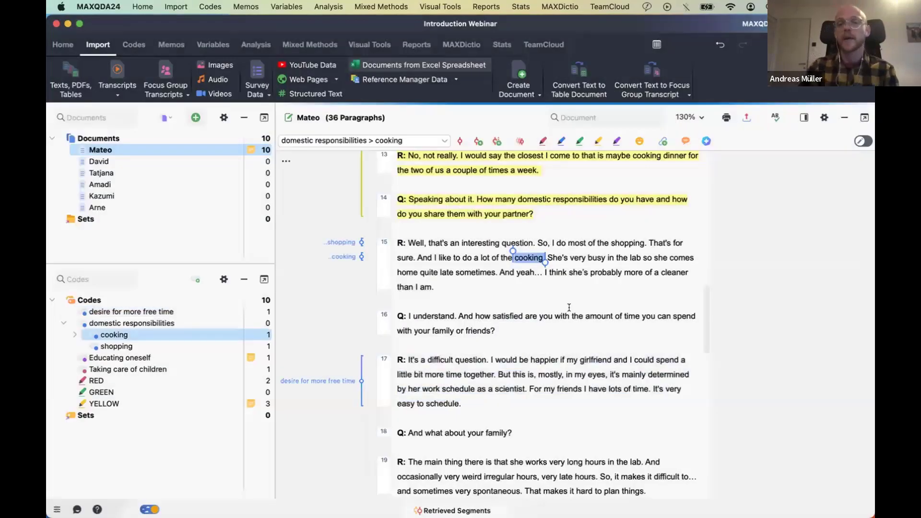
left_click(569, 308)
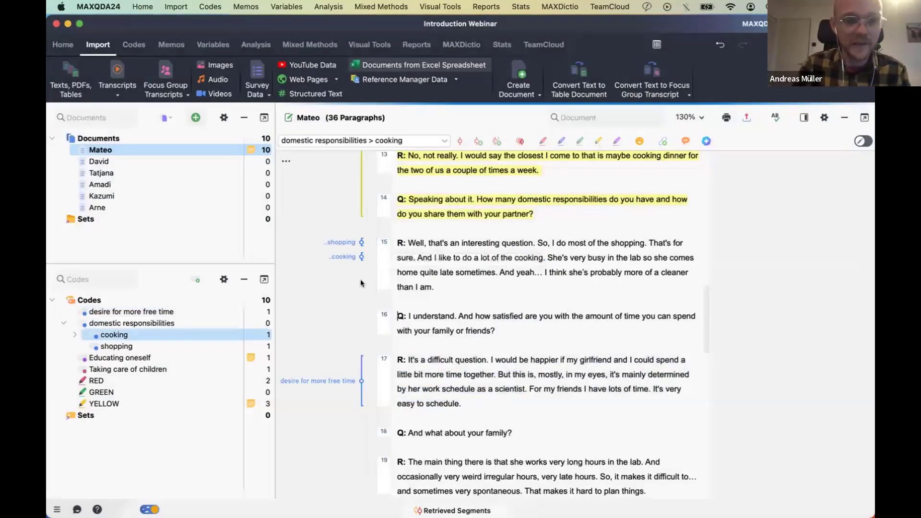
Highlight the single words "cooking" and "shopping" in paragraph 15 in yellow.
scroll(521, 210, "down", 2)
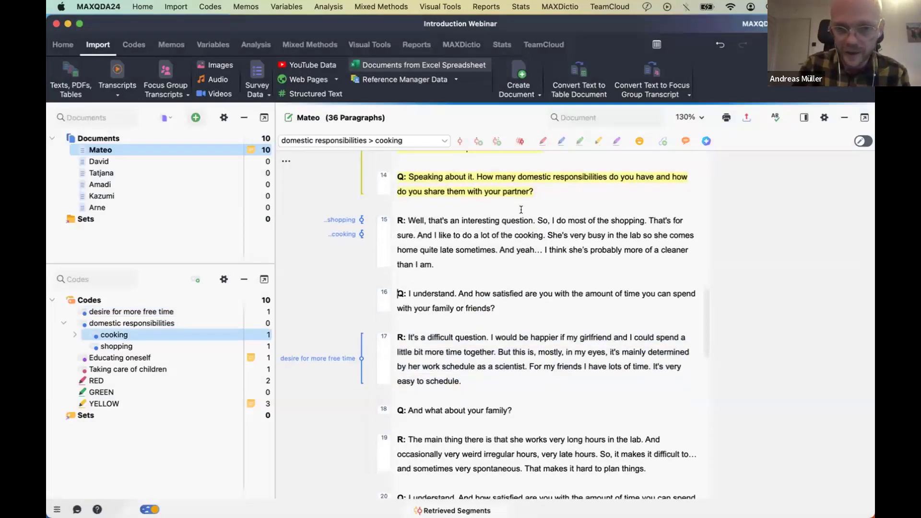
double_click(526, 235)
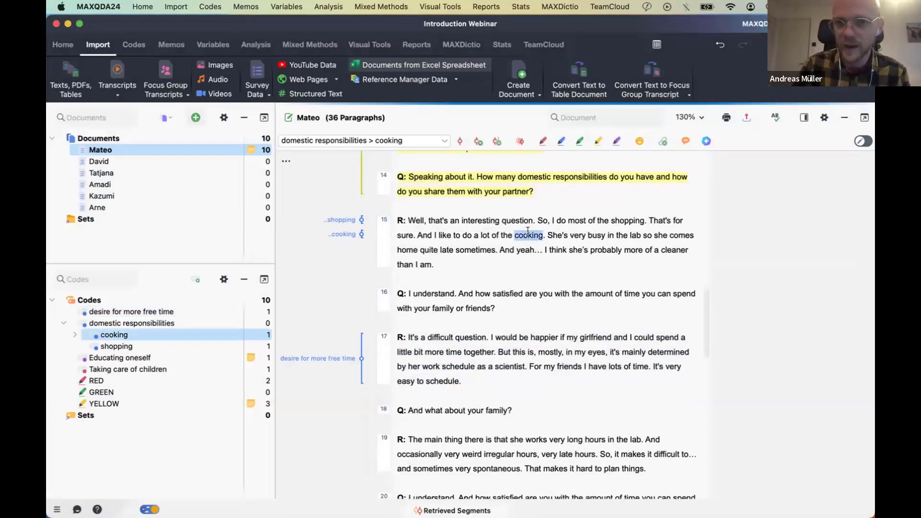
left_click(597, 141)
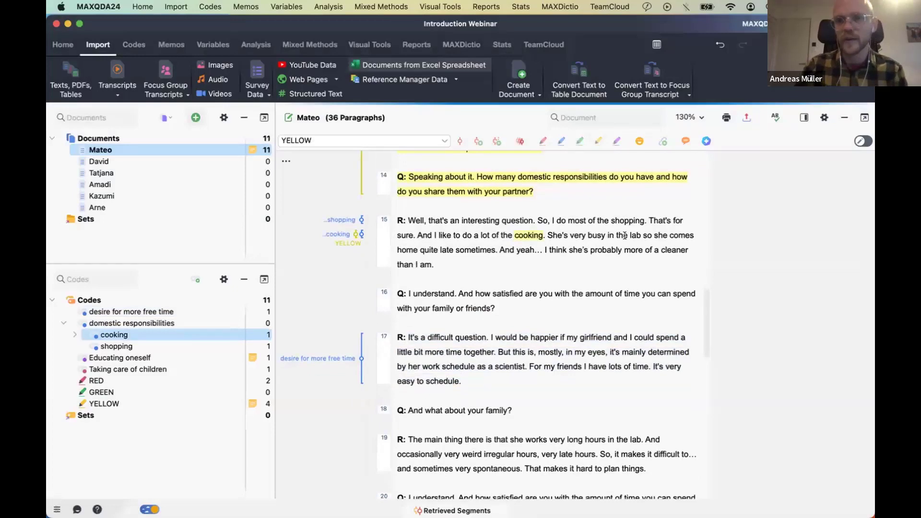
double_click(628, 221)
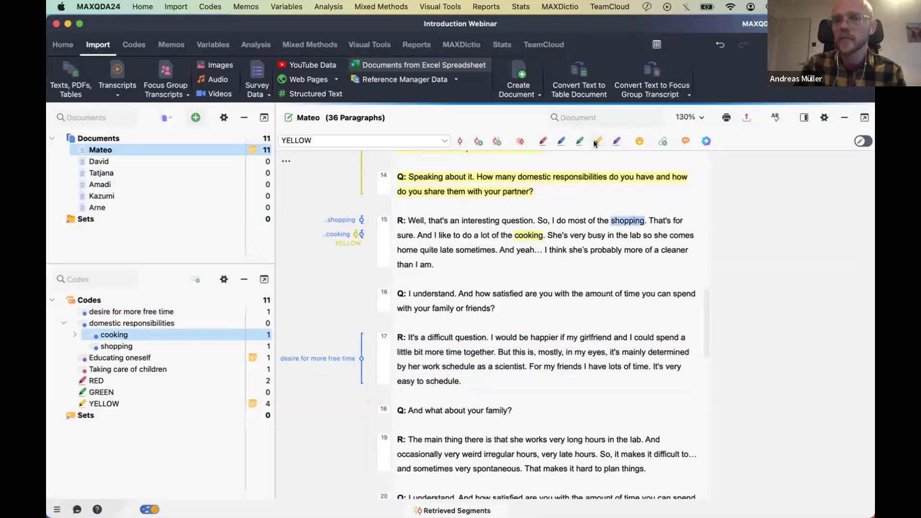
left_click(596, 141)
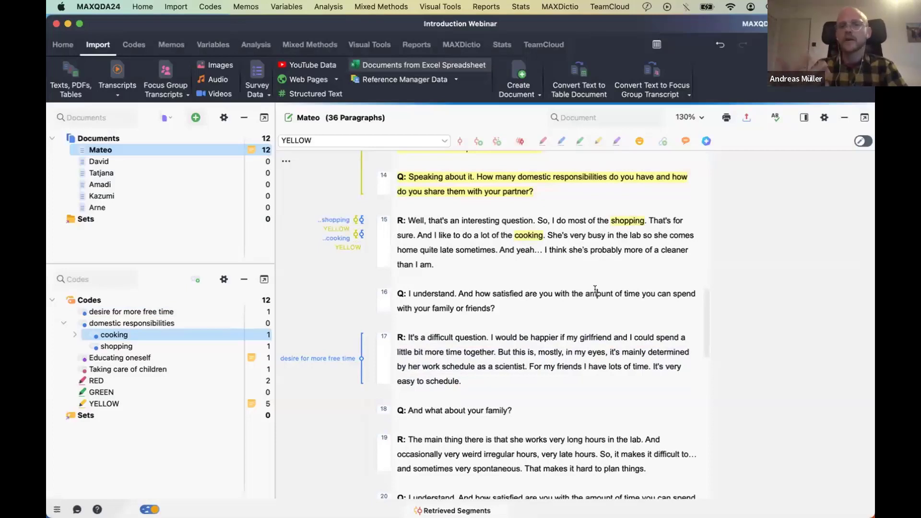
double_click(518, 236)
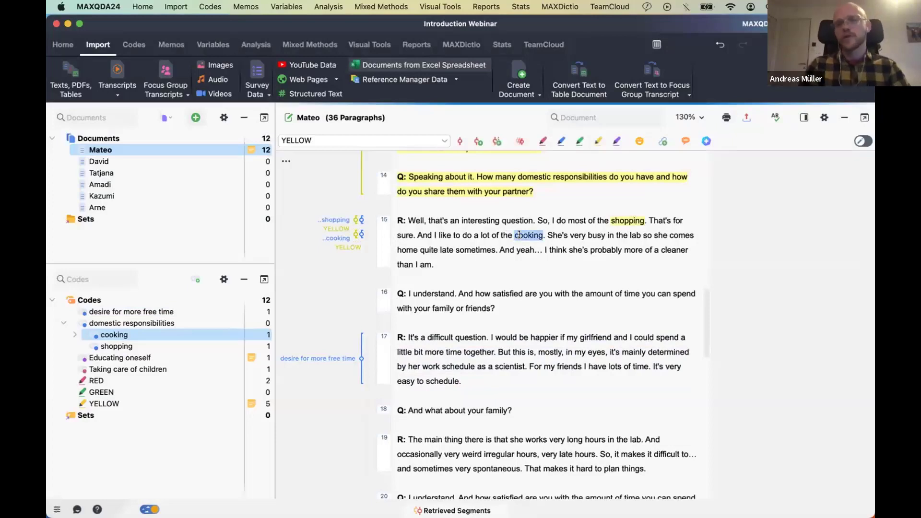
left_click(520, 260)
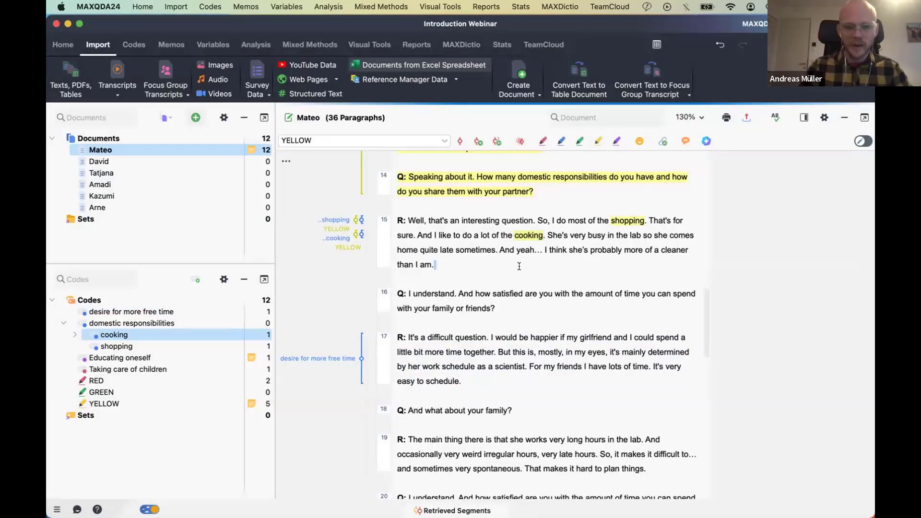
double_click(523, 250)
left_click(515, 268)
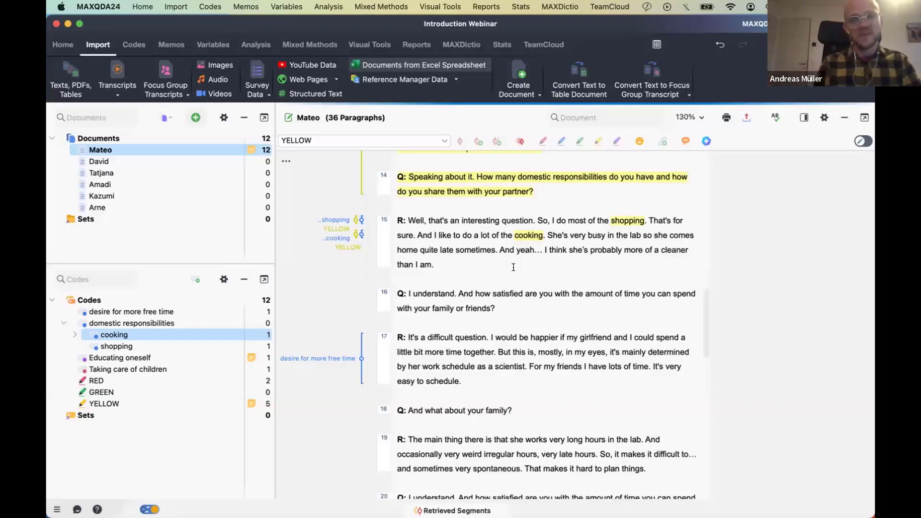
left_click_drag(416, 235, 547, 230)
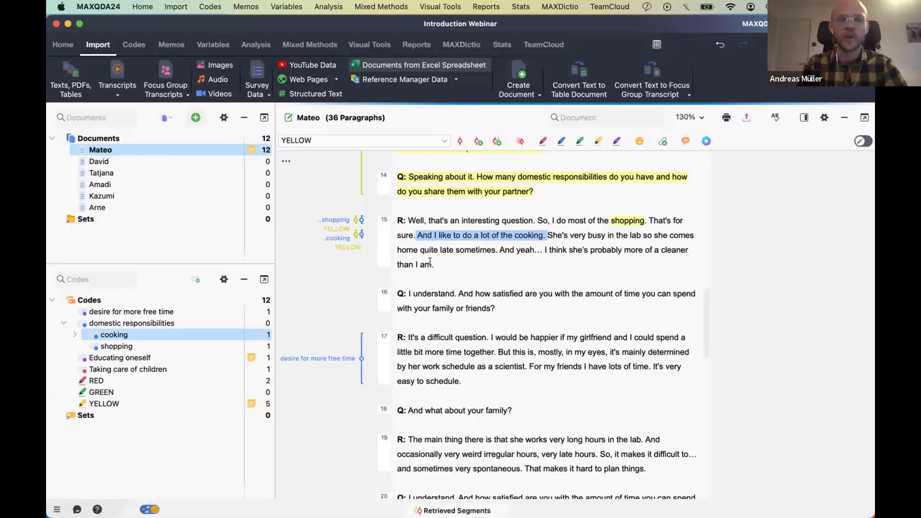
left_click(500, 274)
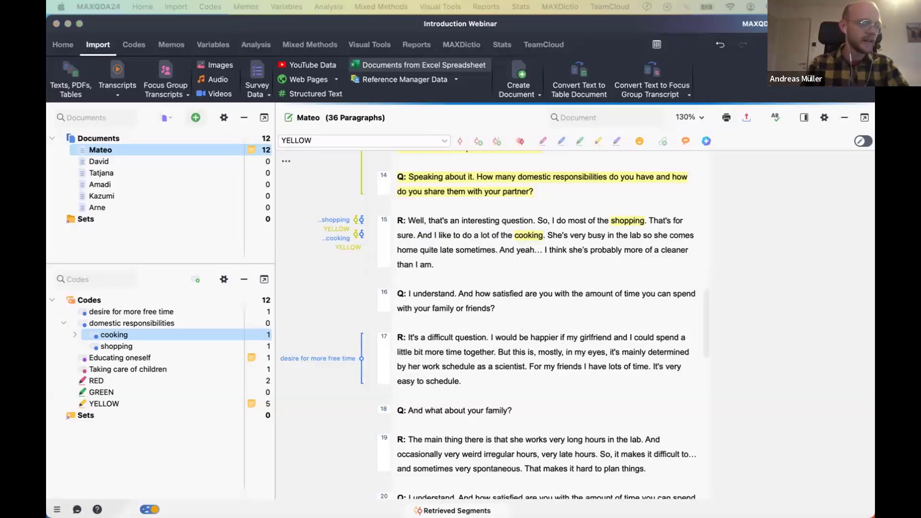
Switch to the presentation to view the "Step 2: Start Coding" slide and return to MAXQDA.
key("super+Tab")
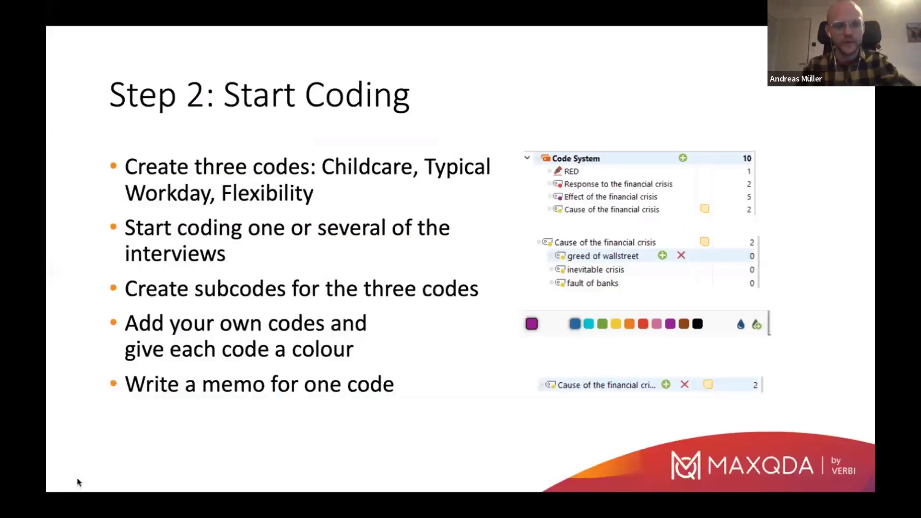
key("super+Tab")
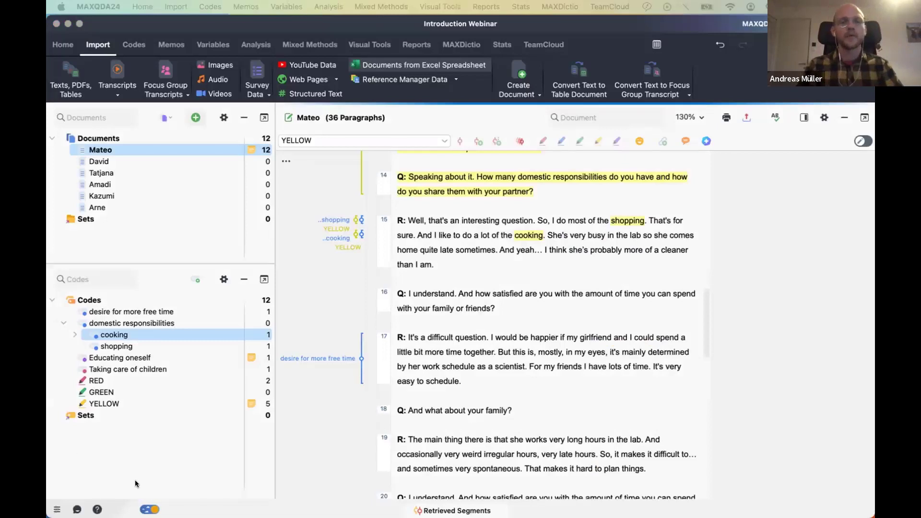
Code the word "scientist" in paragraph 17 with a new code "profession".
scroll(480, 360, "down", 1)
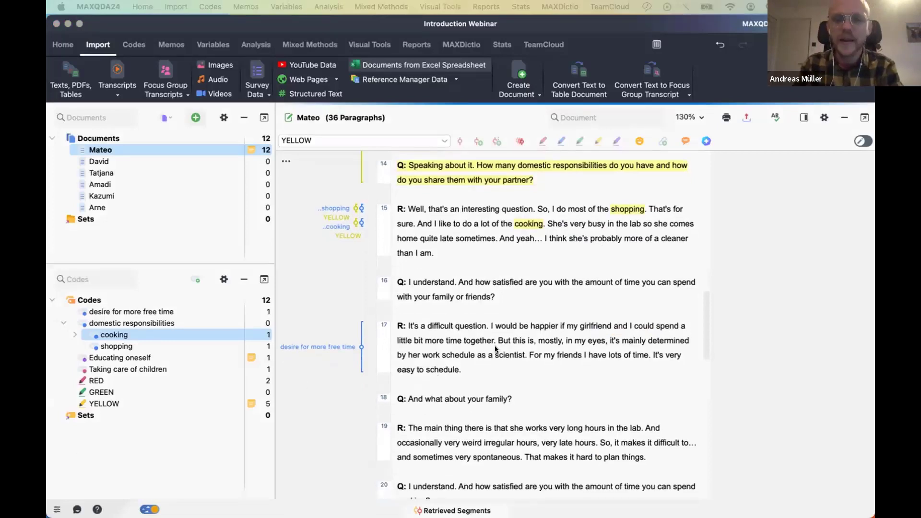
double_click(503, 354)
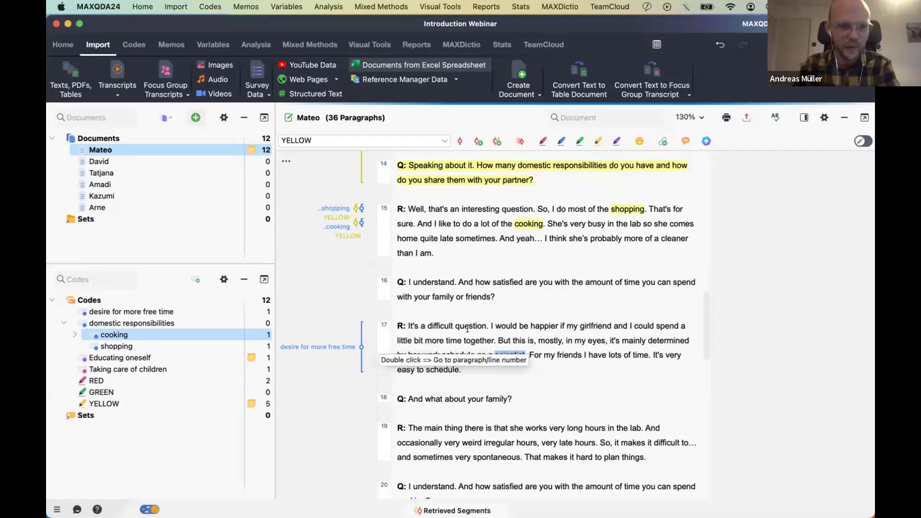
right_click(510, 355)
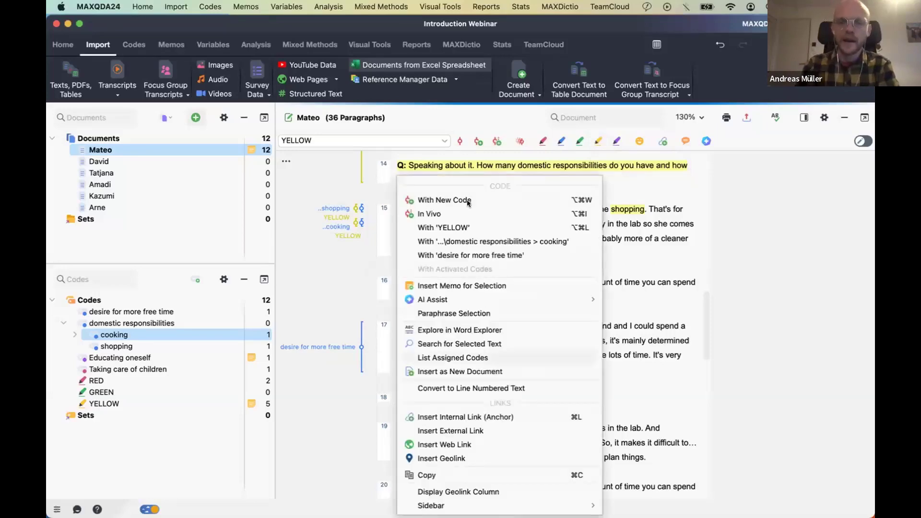
left_click(461, 198)
type("profession")
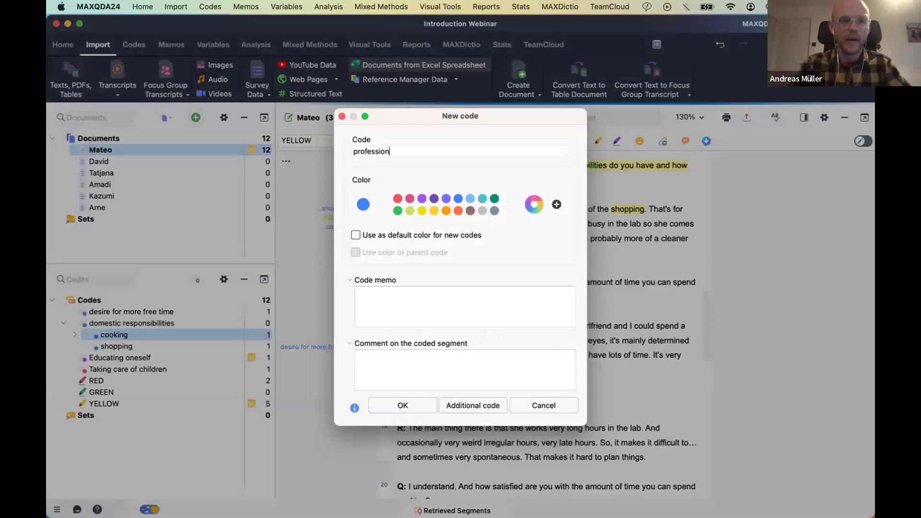
key("Return")
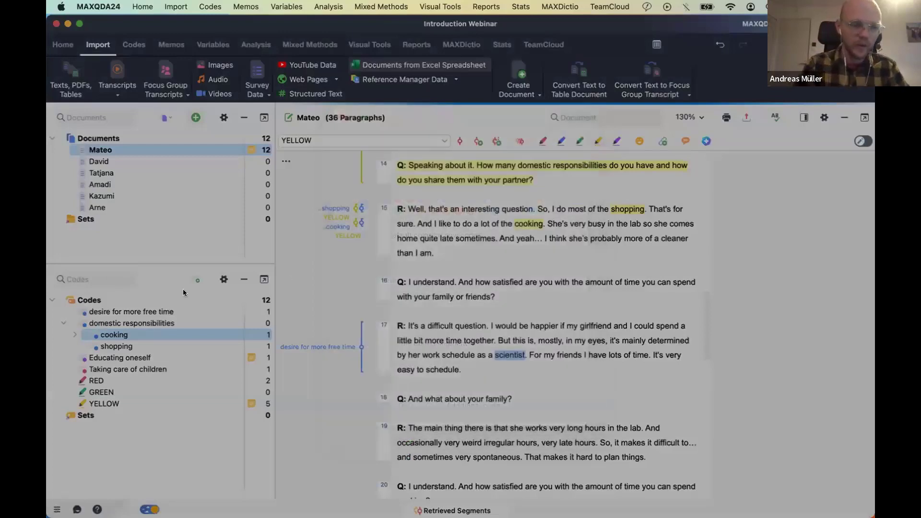
left_click(474, 373)
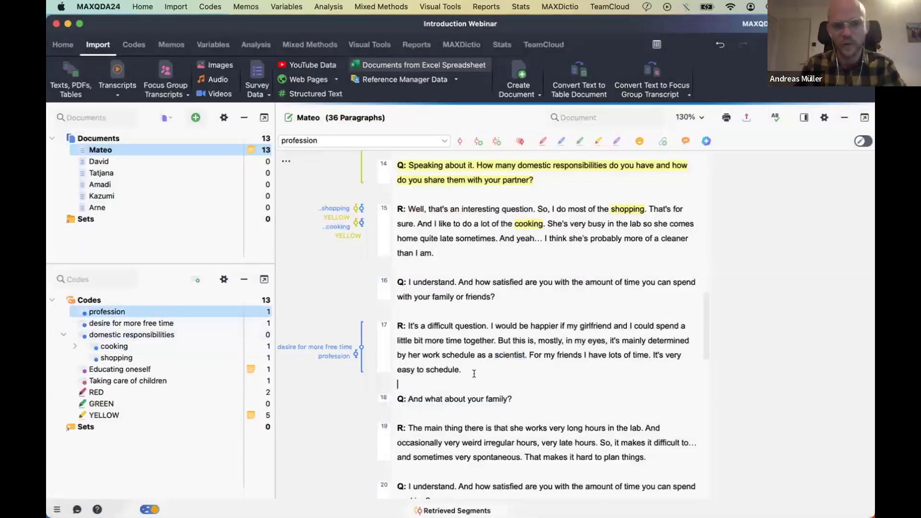
Show in turn the text ranges in paragraph 17 coded with "desire for more free time" and "profession".
left_click(335, 346)
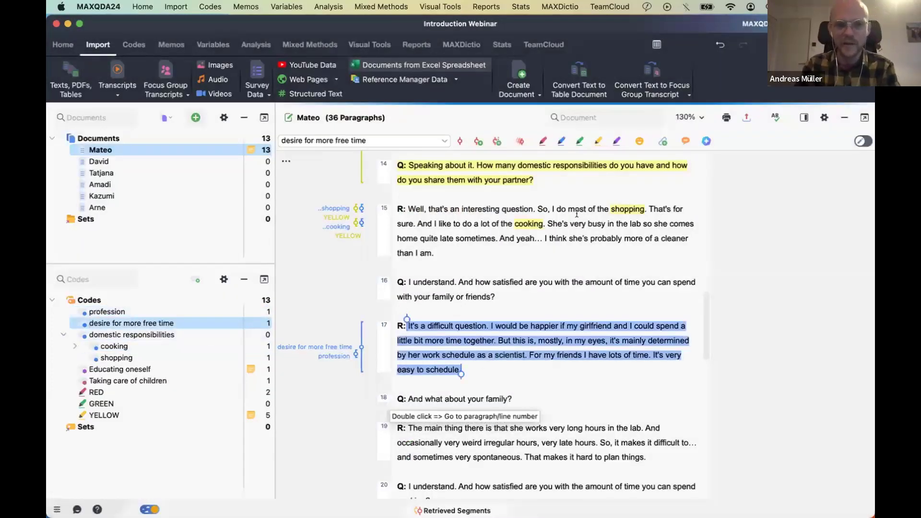
left_click(329, 355)
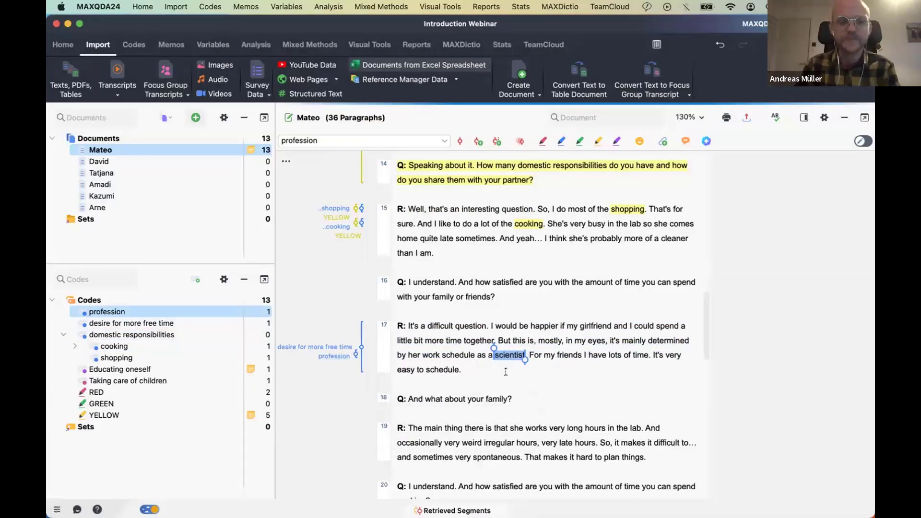
left_click(505, 371)
left_click(315, 346)
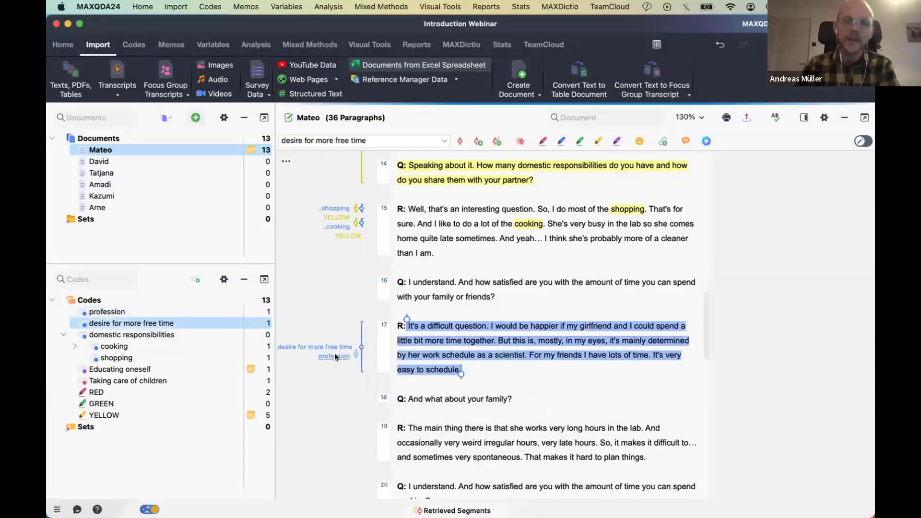
Compare once more the coded ranges of "profession" and "desire for more free time" in paragraph 17, and clear the text selection.
left_click(335, 356)
left_click(315, 346)
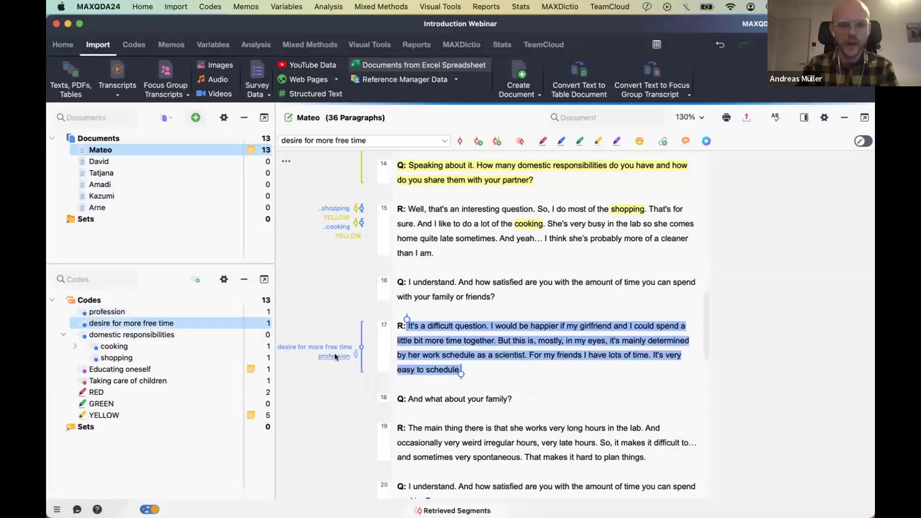
left_click(335, 355)
left_click(483, 381)
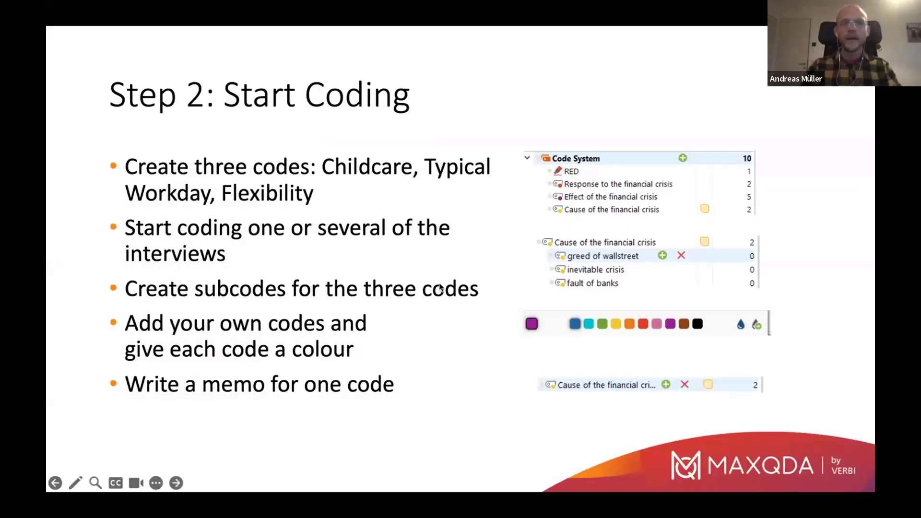
Advance the presentation to the "Step 3: Integrating Variables" slide and return to MAXQDA.
left_click(441, 288)
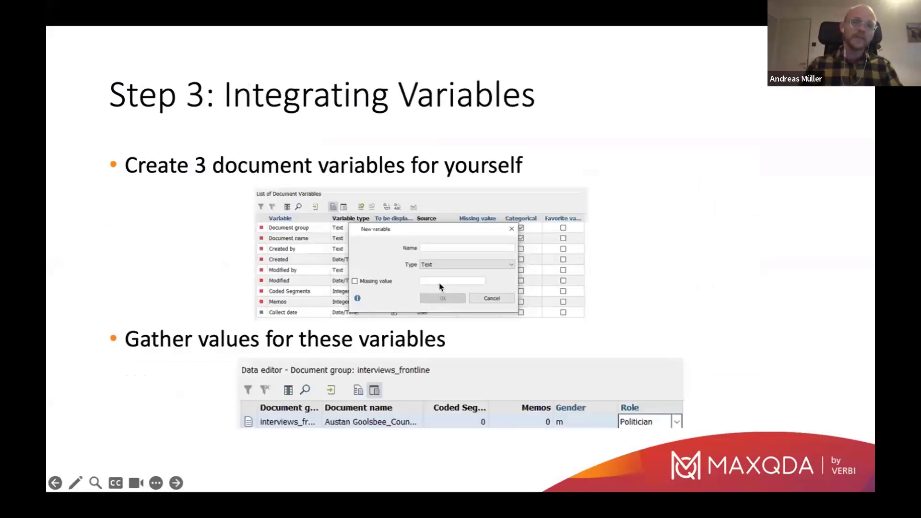
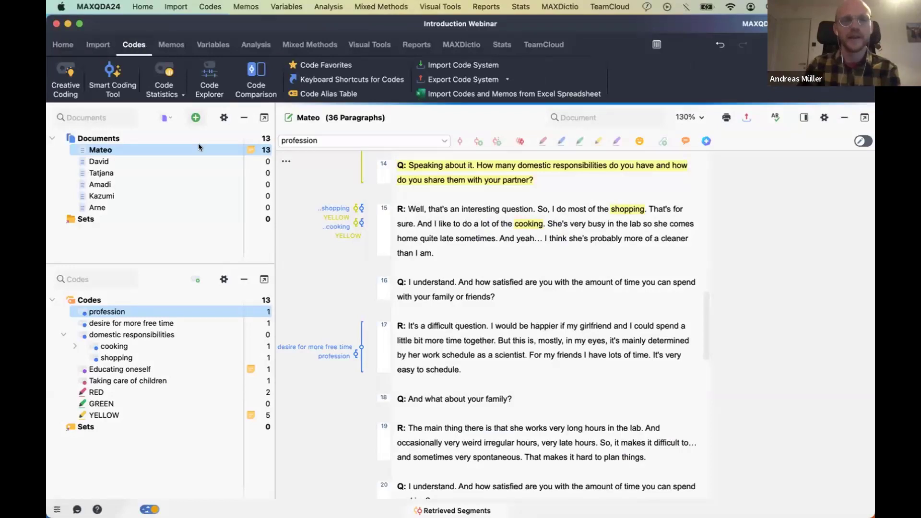
left_click(196, 118)
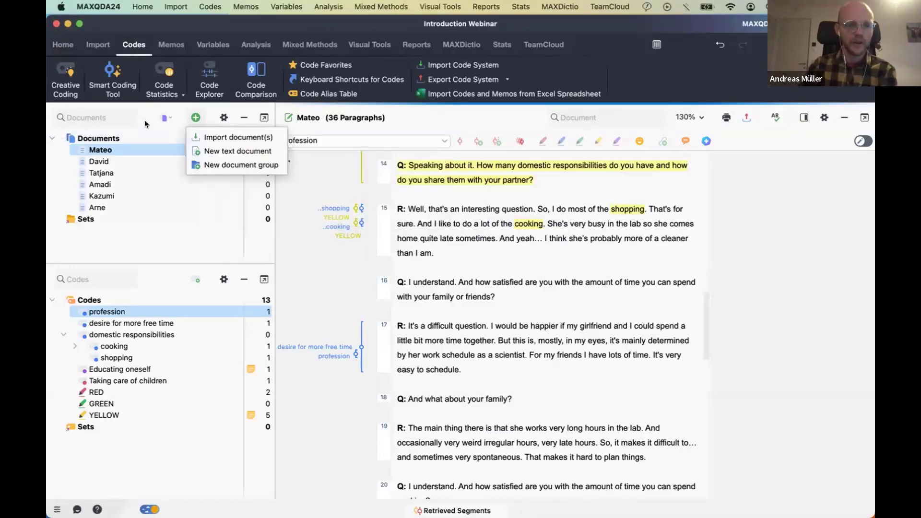
left_click(166, 118)
left_click(209, 117)
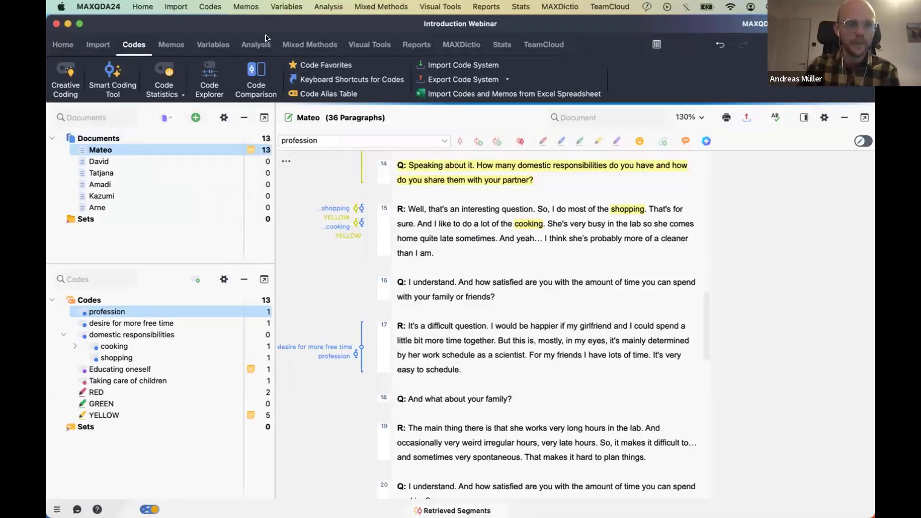
Open the data editor for document variables for all documents and widen the "Created by" column to show its full values.
left_click(211, 44)
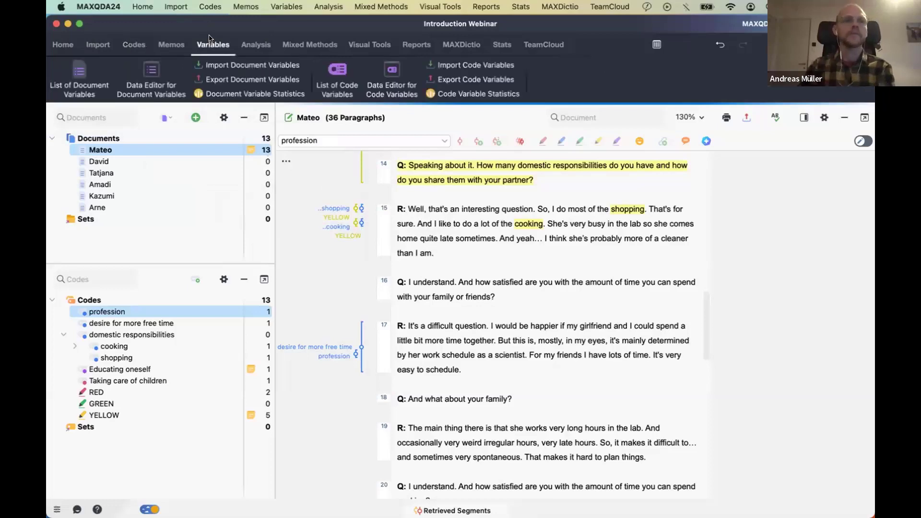
left_click(123, 81)
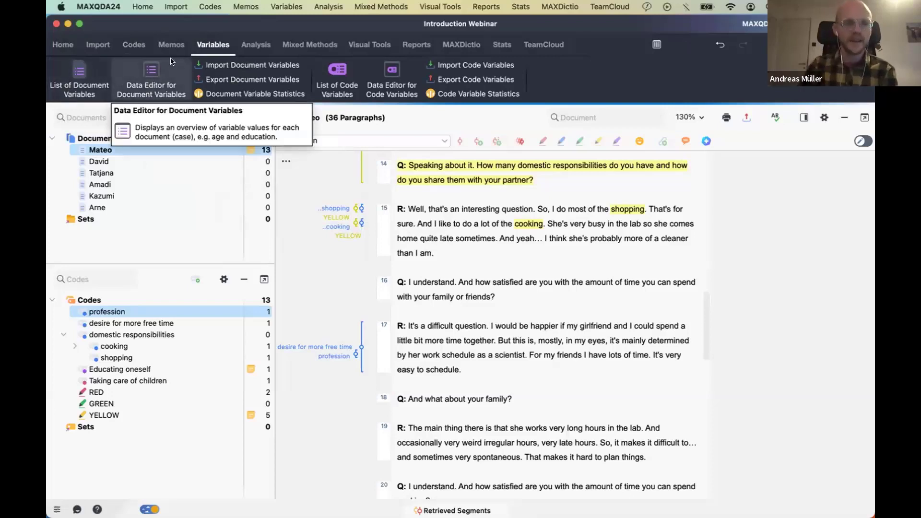
left_click(141, 85)
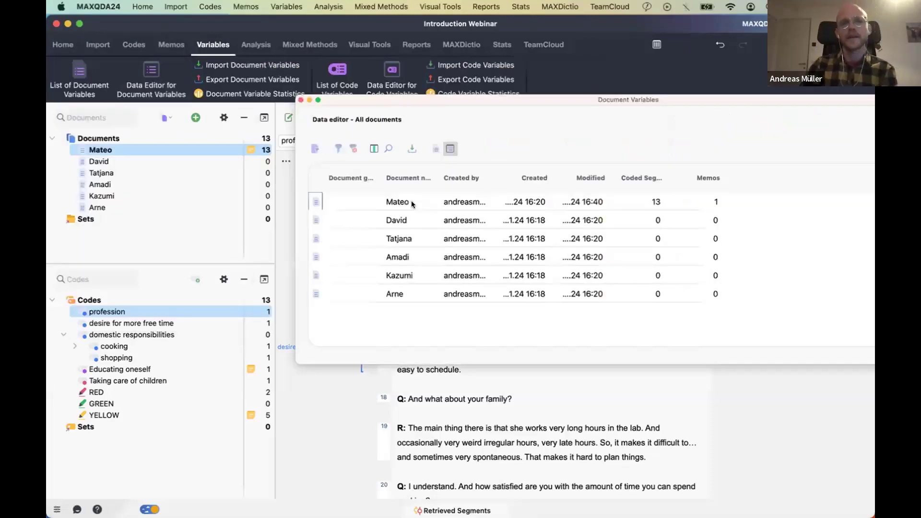
left_click_drag(512, 99, 390, 155)
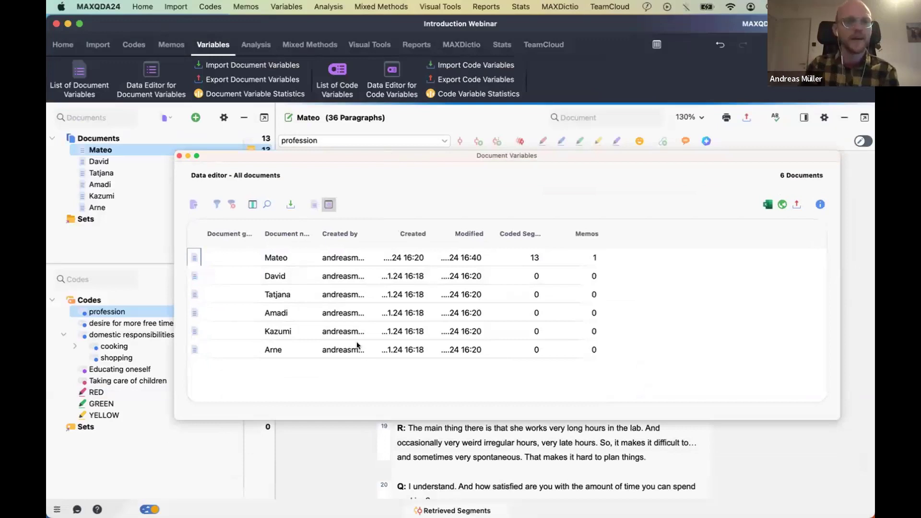
left_click(278, 256)
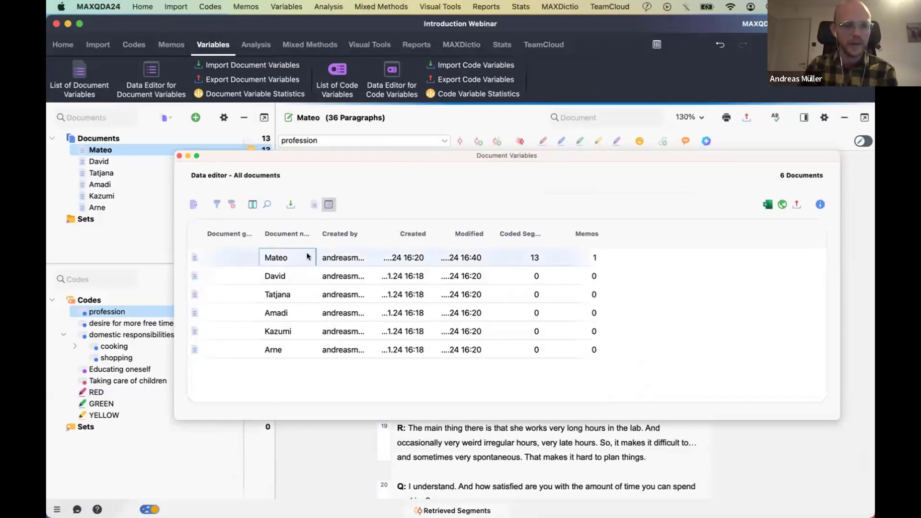
left_click_drag(368, 236, 419, 238)
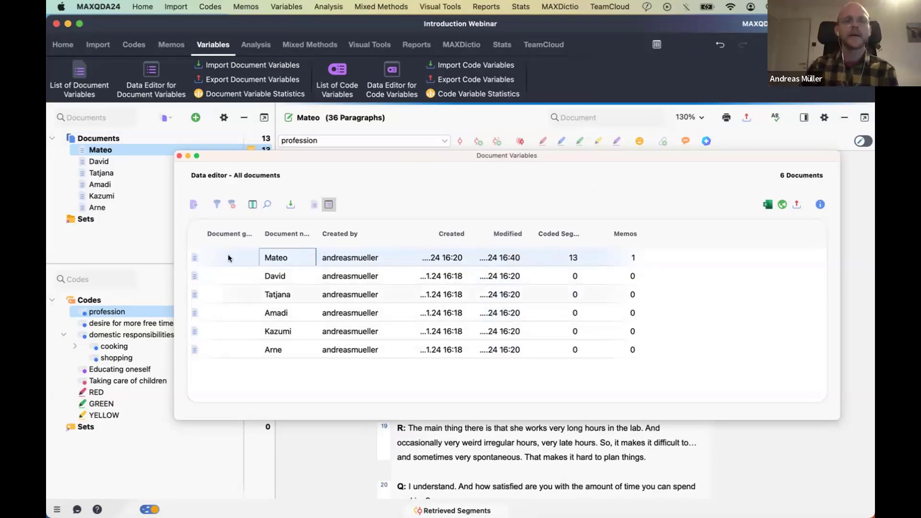
Open the list of document variables and examine the system variables, their types and their display settings.
left_click(89, 89)
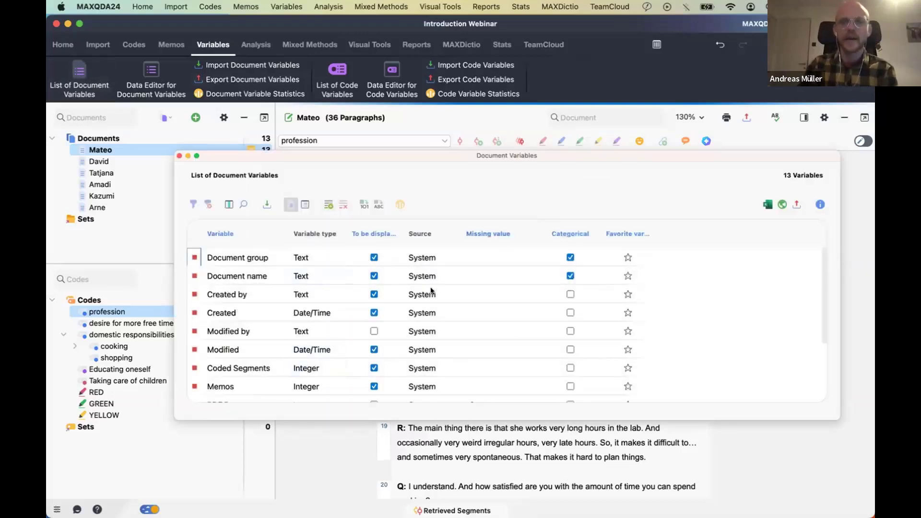
scroll(355, 308, "down", 5)
scroll(355, 308, "up", 4)
scroll(355, 308, "up", 1)
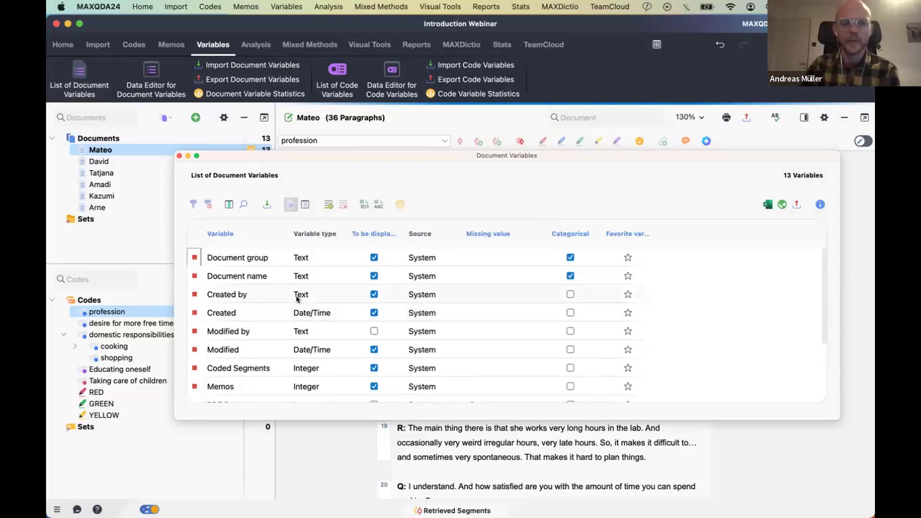
scroll(245, 280, "down", 5)
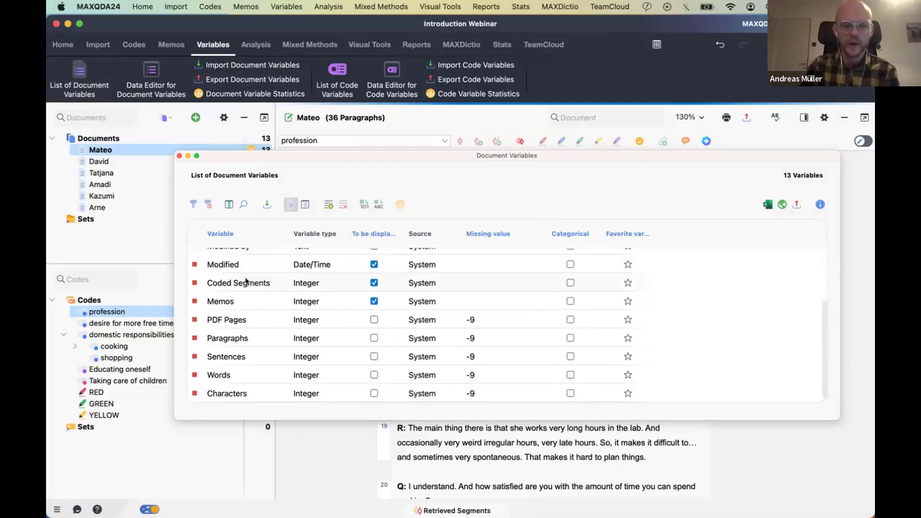
scroll(245, 279, "up", 1)
scroll(246, 280, "up", 4)
scroll(246, 281, "down", 5)
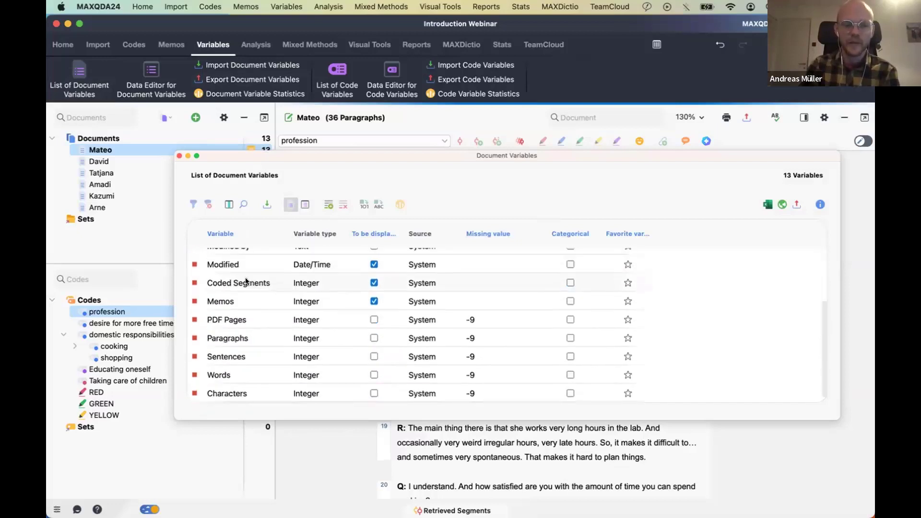
scroll(237, 272, "up", 5)
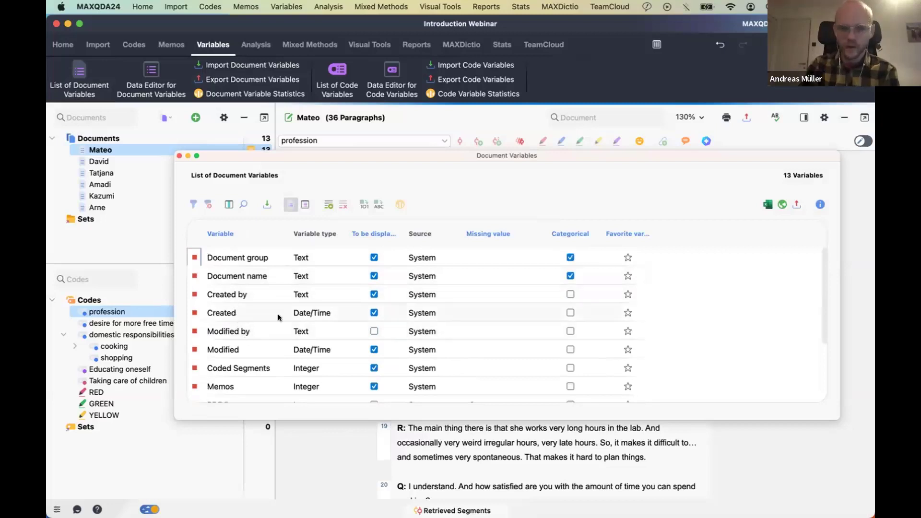
scroll(278, 317, "down", 5)
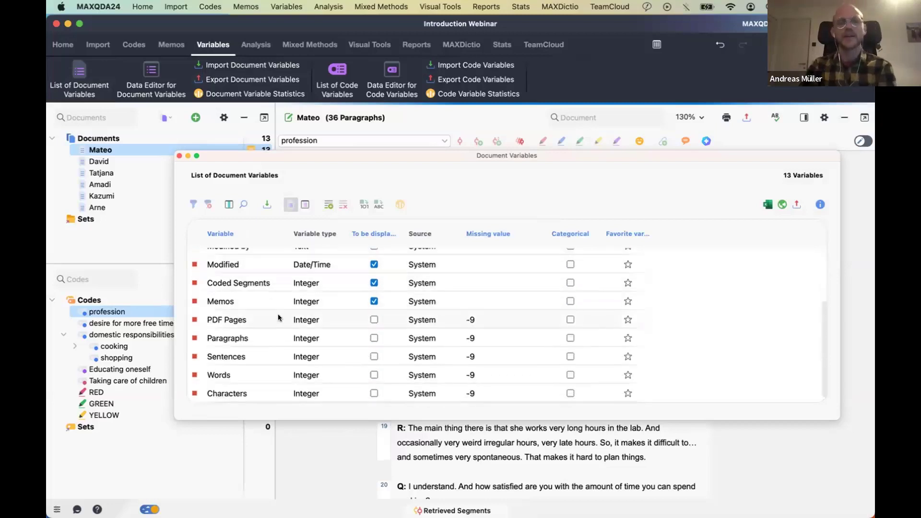
Create a document variable named "Age" with the type Integer.
left_click(328, 206)
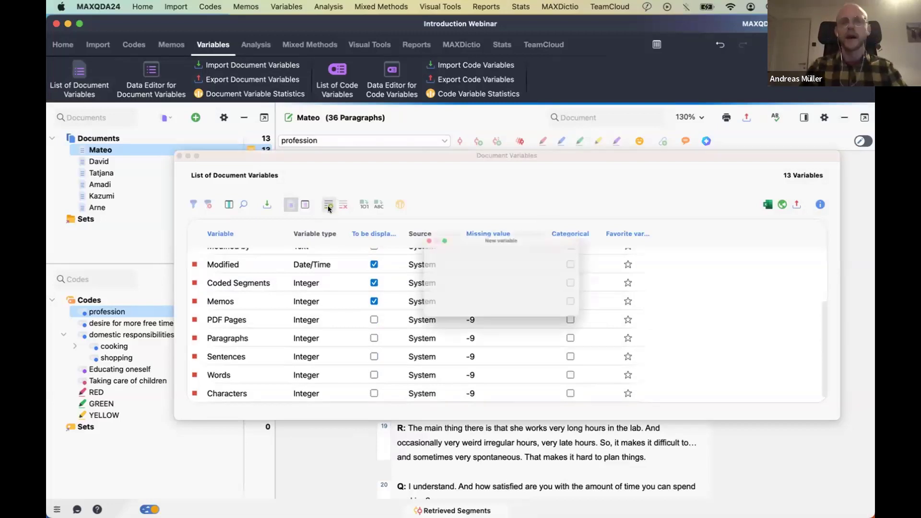
type("Age")
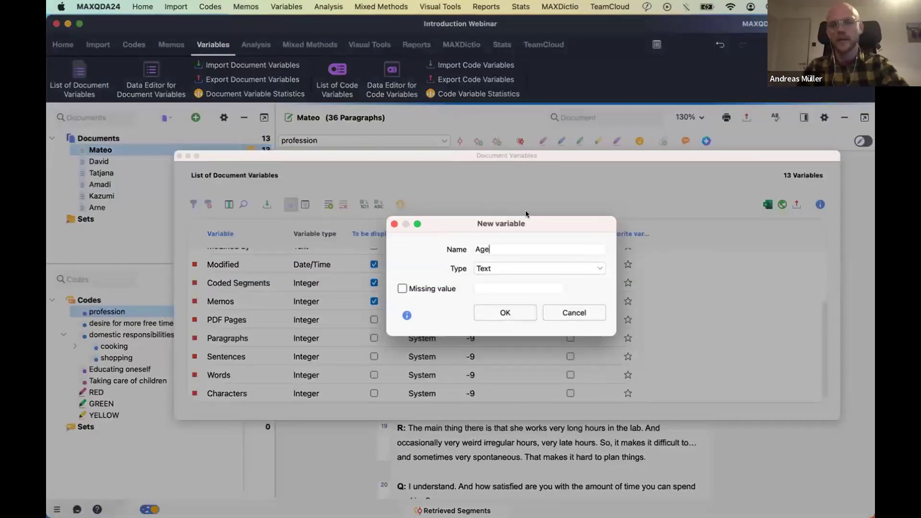
left_click(511, 266)
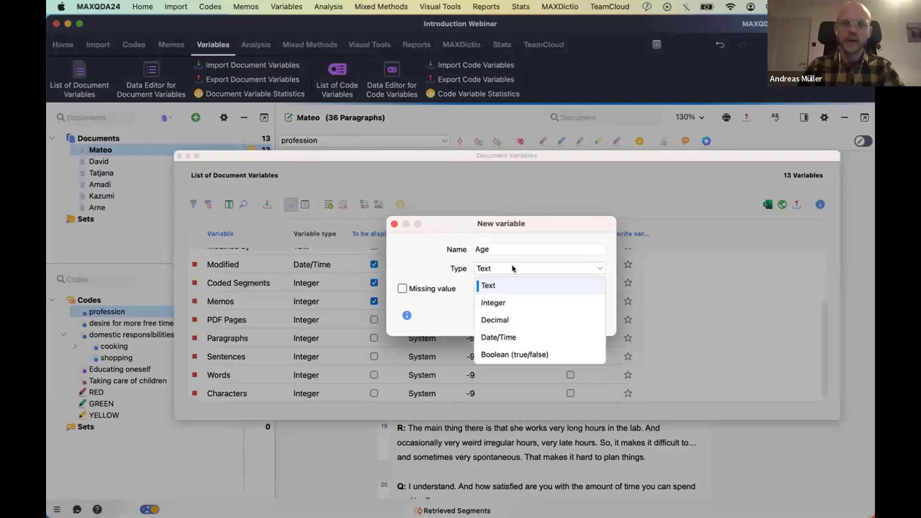
left_click(503, 303)
left_click(505, 320)
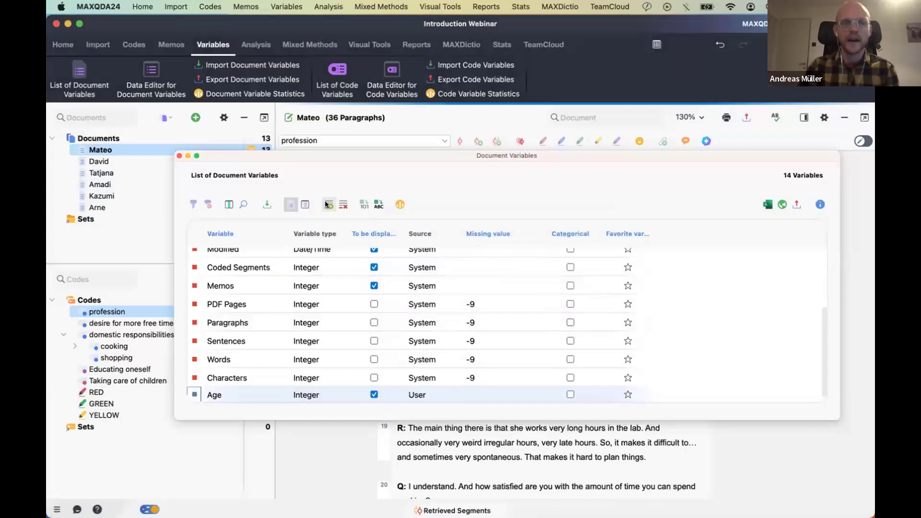
Create a document variable named "Gender" with the type Text.
left_click(326, 204)
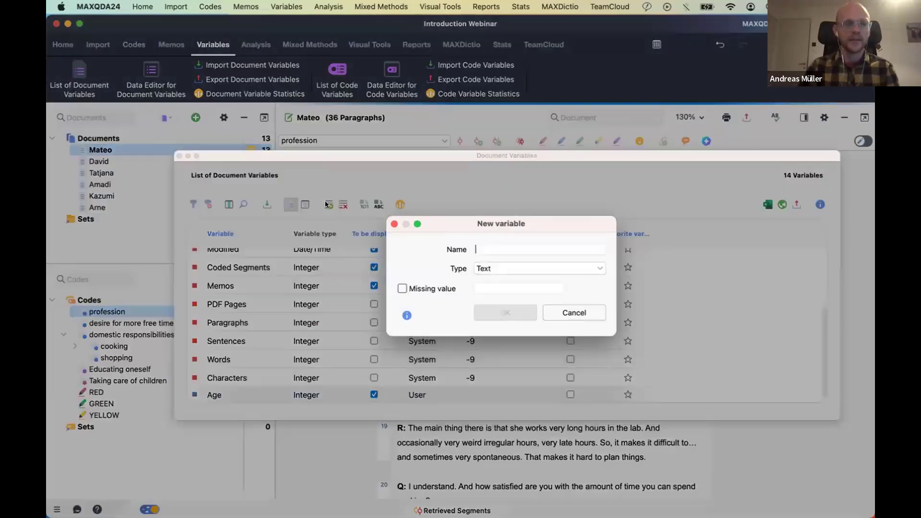
type("ge")
key("BackSpace")
key("BackSpace")
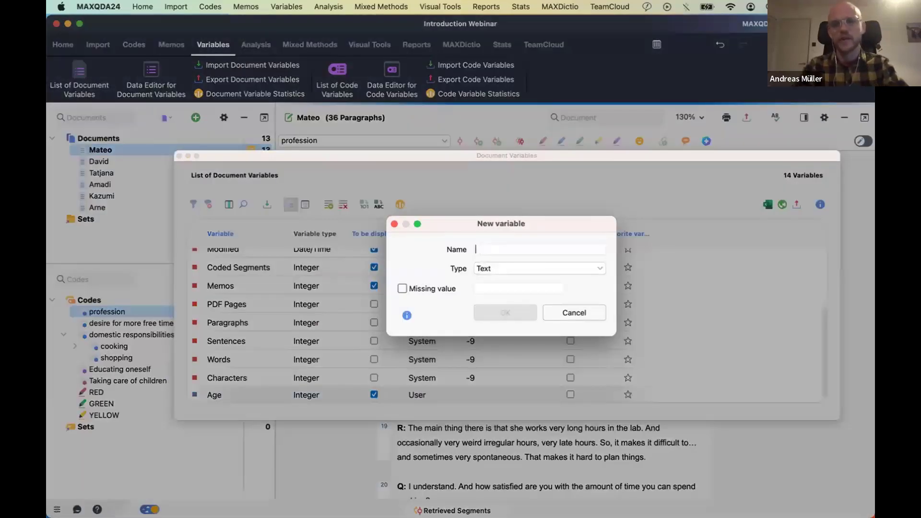
type("Gender")
left_click(503, 313)
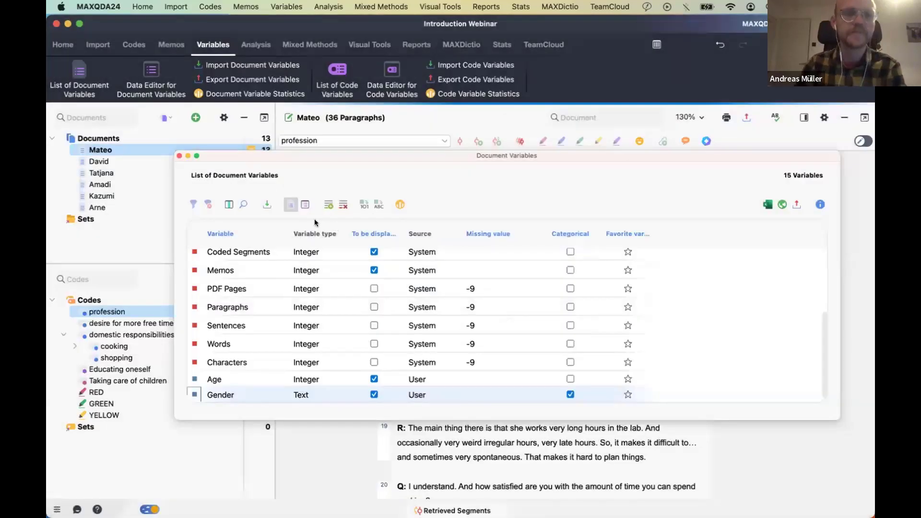
In the data editor for document variables, set Age to 24, 21 and 67 for the first three documents in order.
left_click(170, 118)
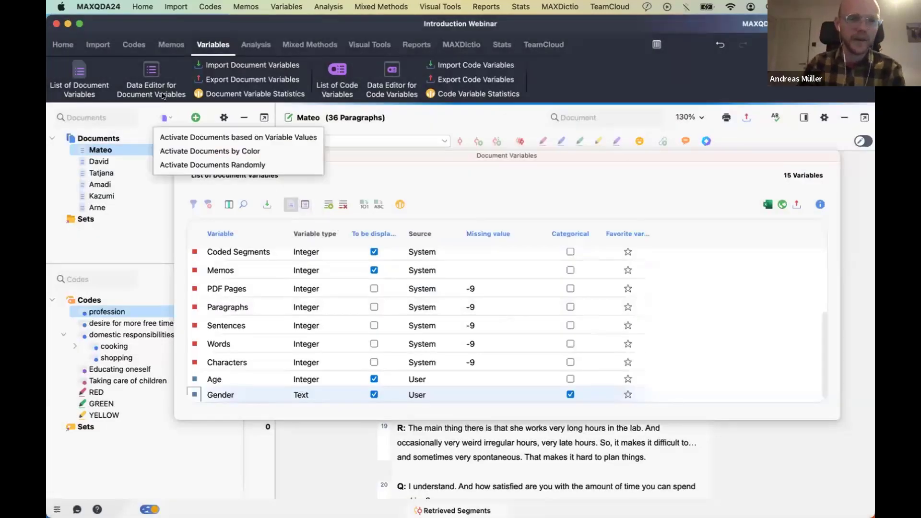
left_click(164, 95)
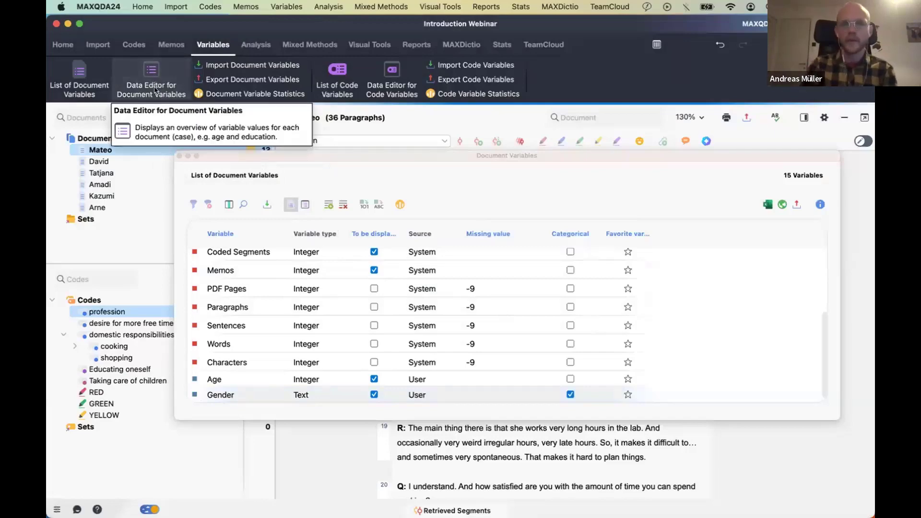
left_click(154, 89)
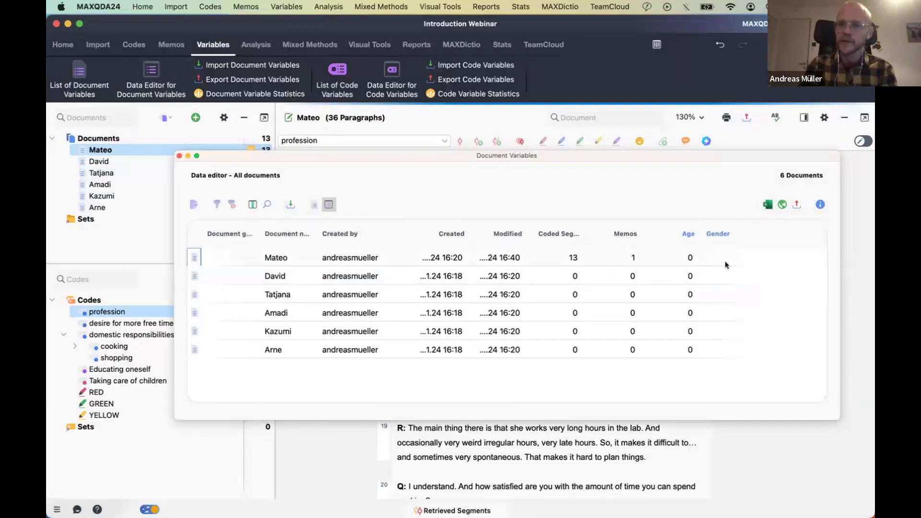
double_click(687, 259)
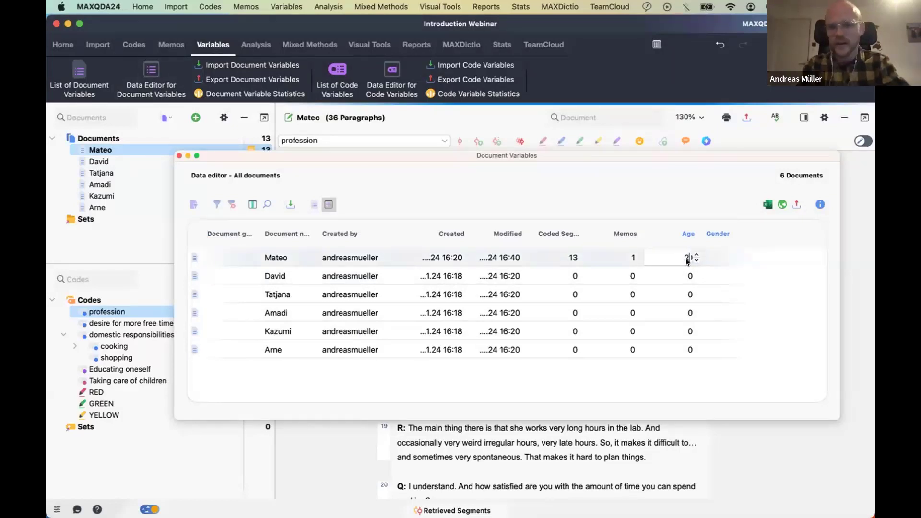
double_click(680, 277)
type("21")
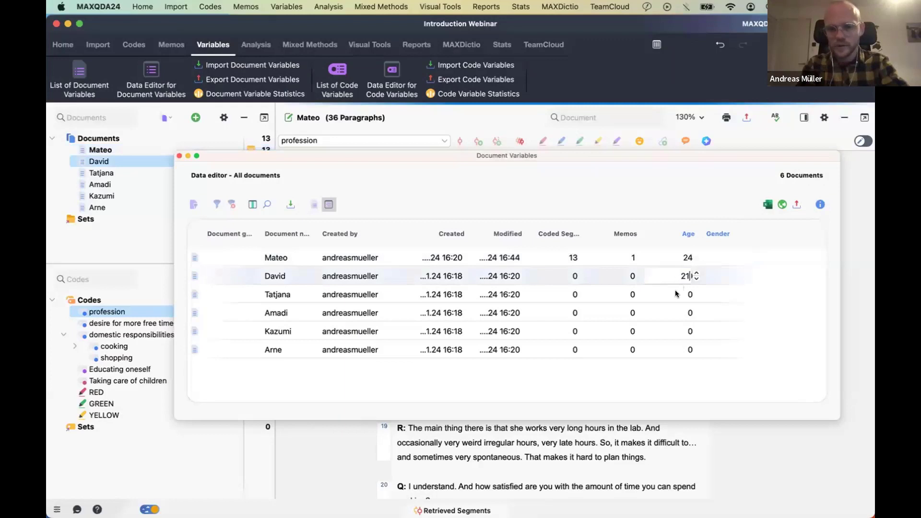
double_click(676, 293)
type("67")
Set Age to 15, 54 and 28 for the last three documents in order.
double_click(669, 311)
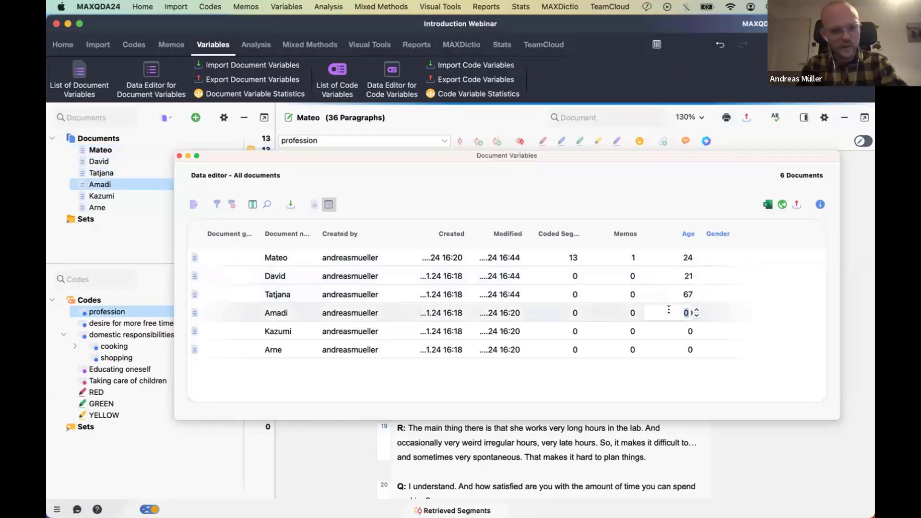
type("15")
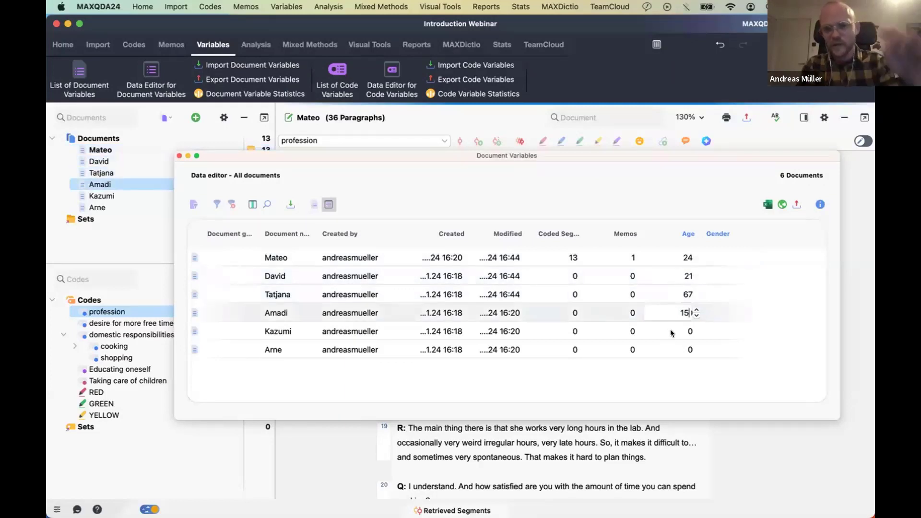
double_click(671, 331)
type("54")
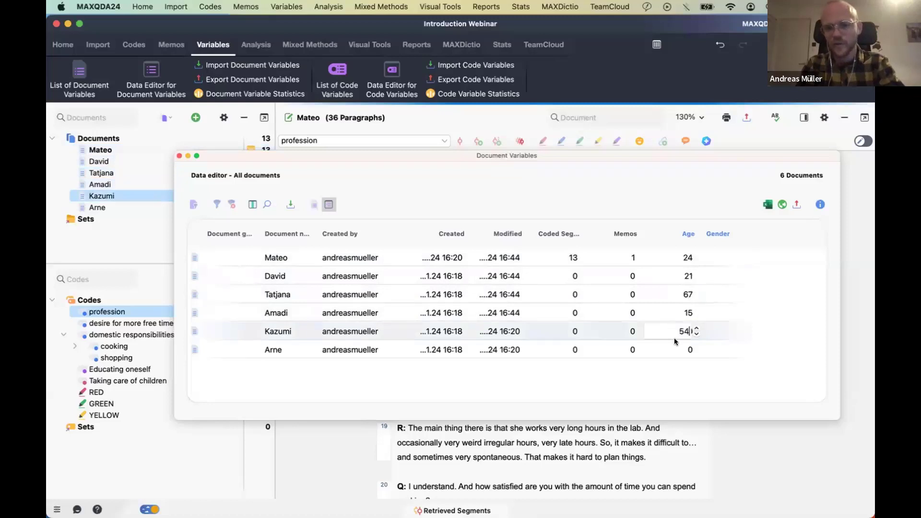
double_click(672, 348)
type("2")
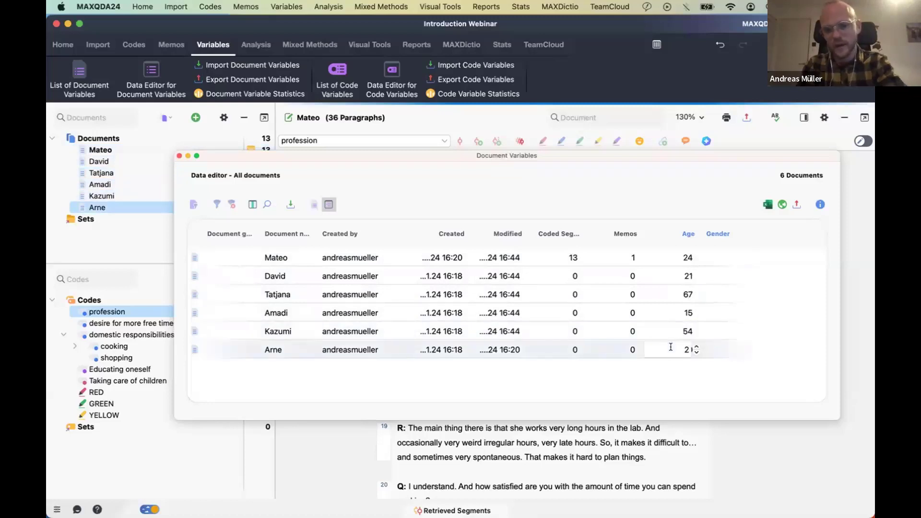
type("8")
key("Return")
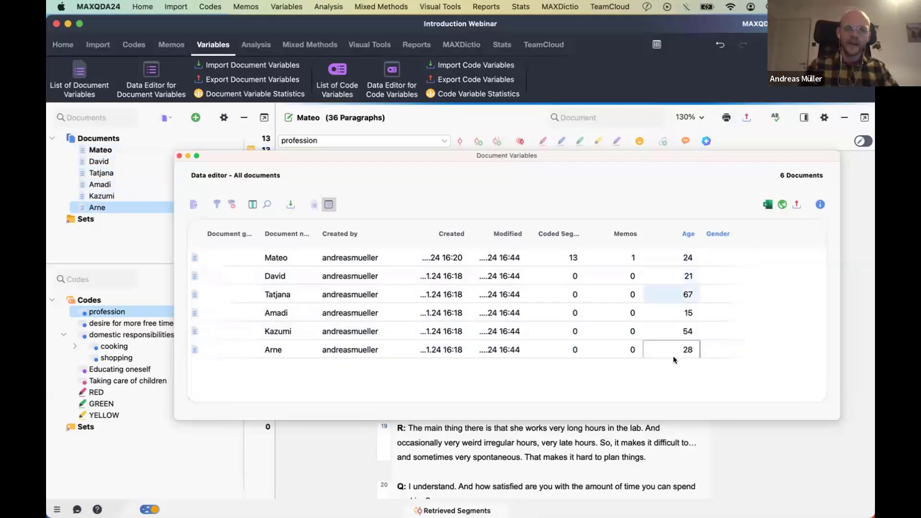
Hide the Created by column in the data editor and set Gender to m for the first two documents.
right_click(356, 235)
left_click(396, 291)
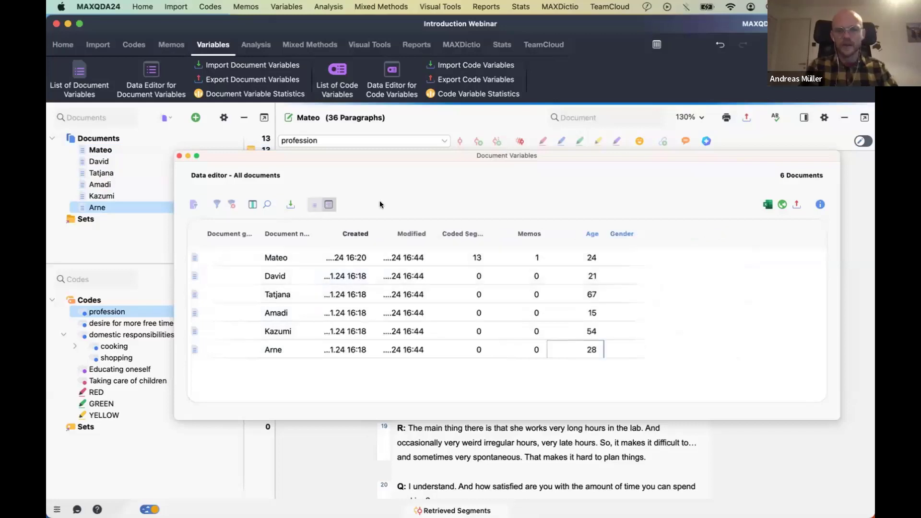
double_click(629, 257)
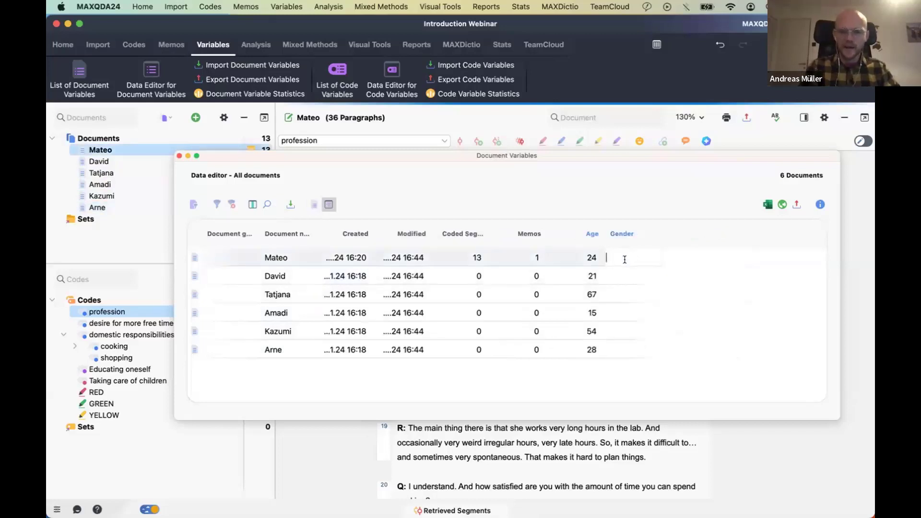
type("m")
double_click(621, 275)
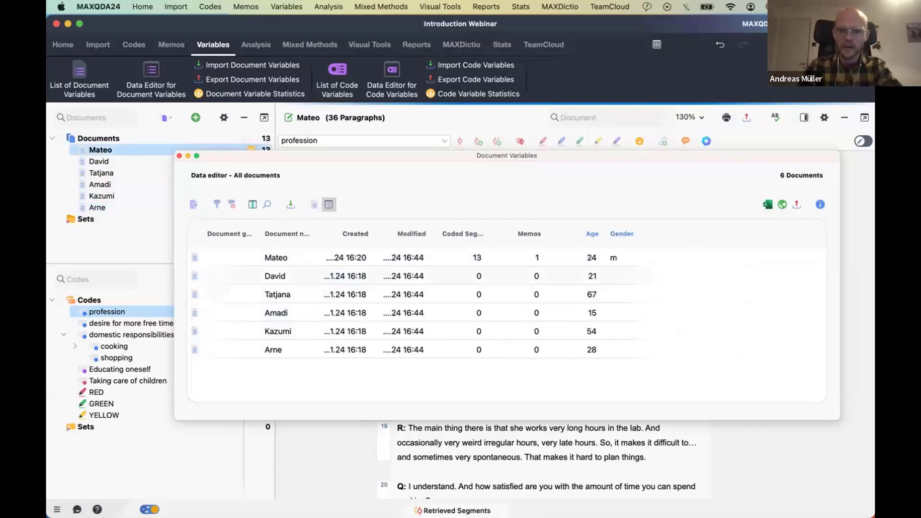
type("m")
key("Return")
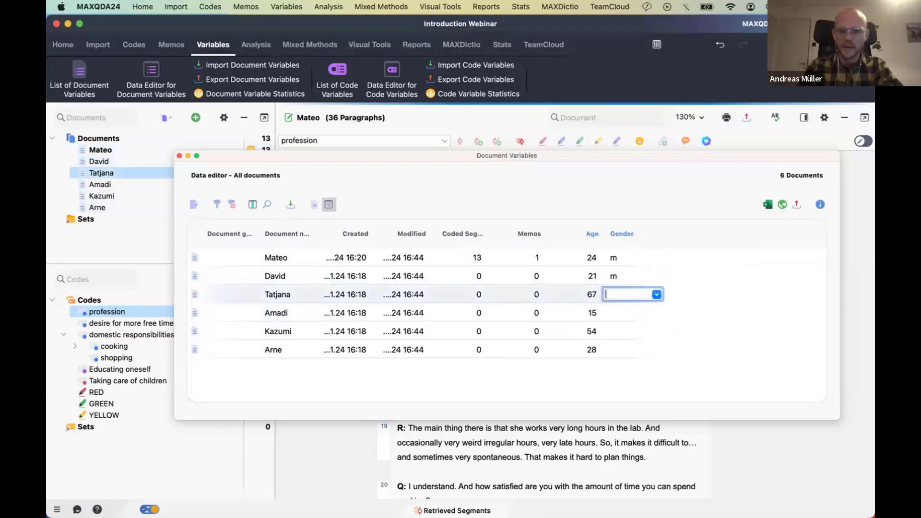
Set Gender to f, m, f and f for the last four documents in order.
type("f")
key("Return")
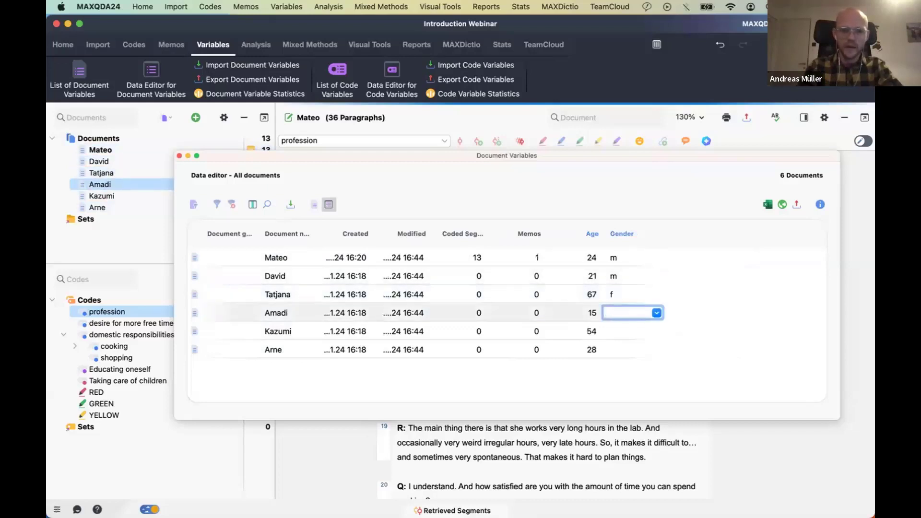
type("m")
key("Return")
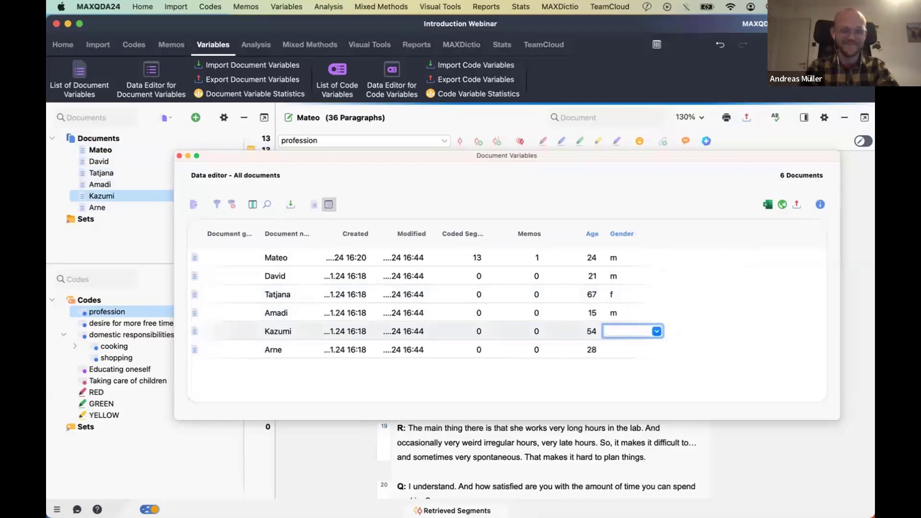
type("f")
key("Return")
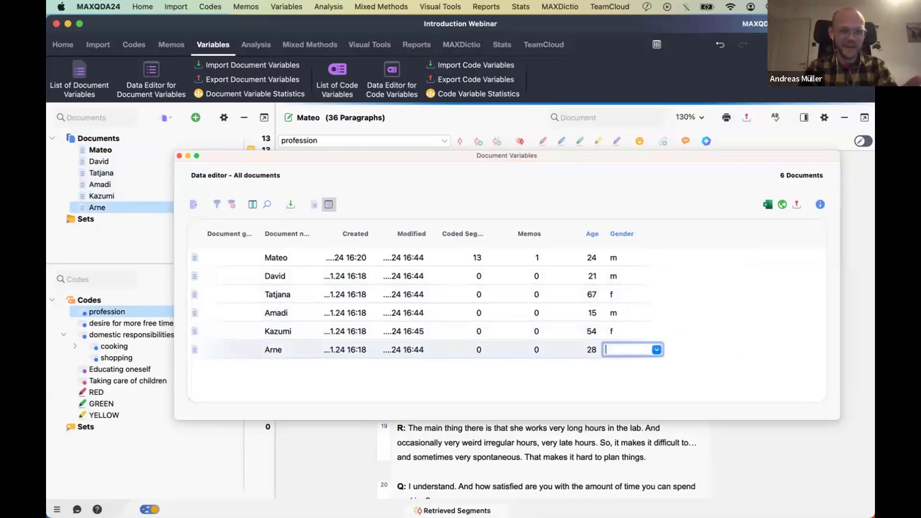
type("f")
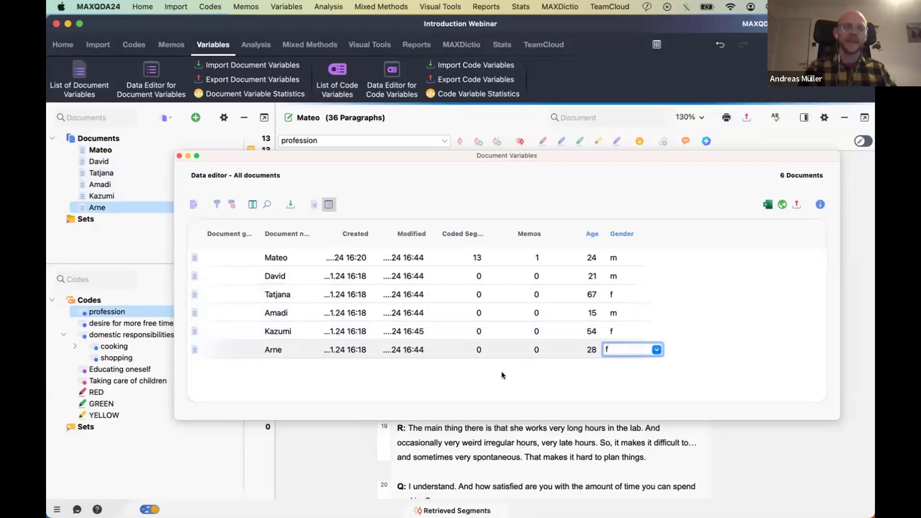
key("Return")
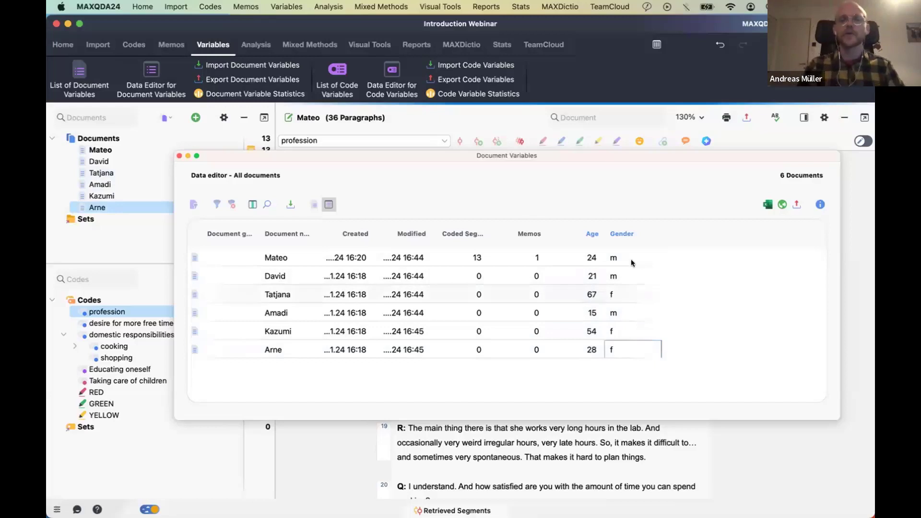
View the document variable statistics for Gender as a frequency table and as a bar chart, and close them.
right_click(622, 234)
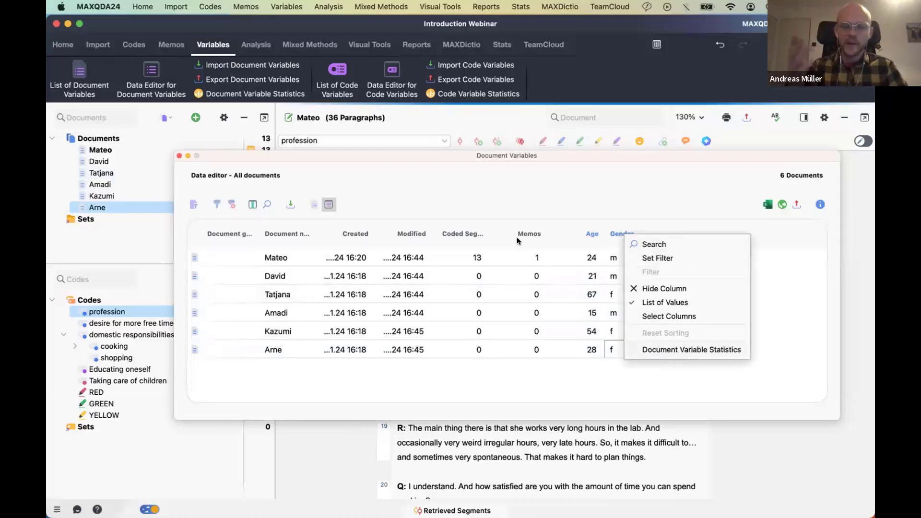
left_click(666, 348)
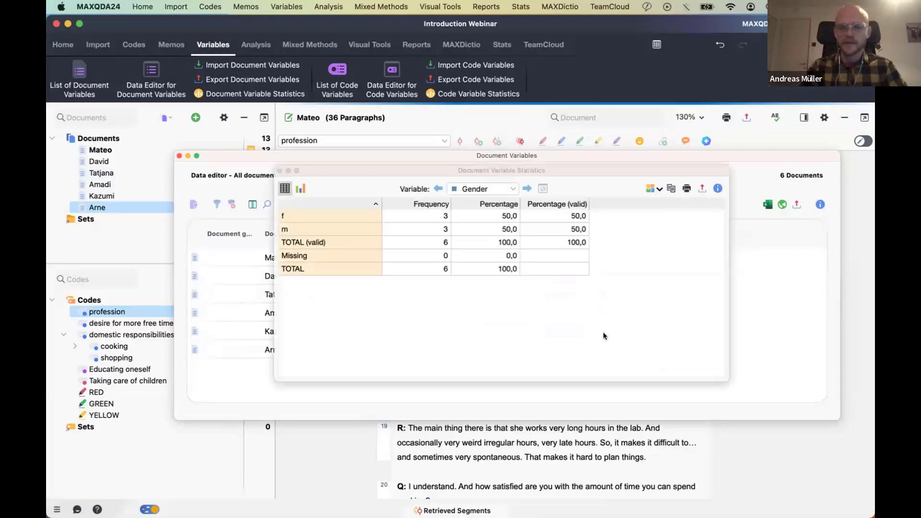
left_click_drag(449, 167, 526, 196)
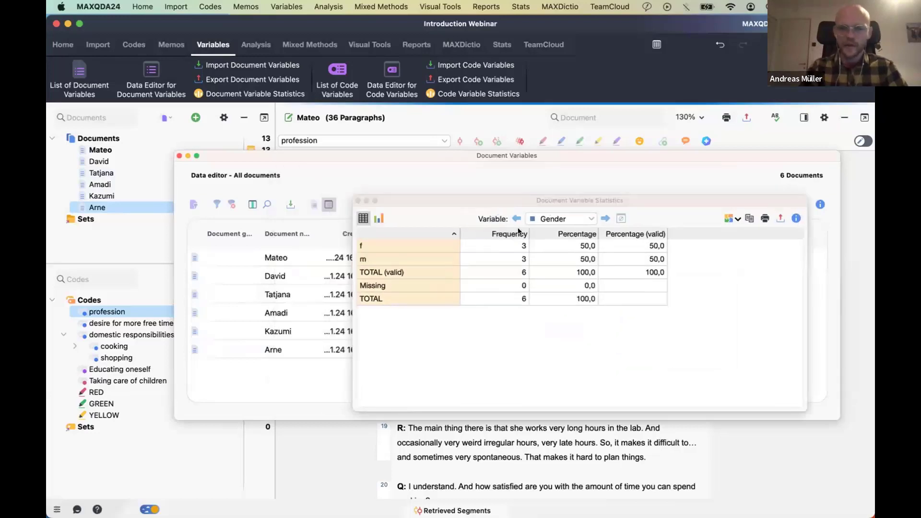
left_click(379, 218)
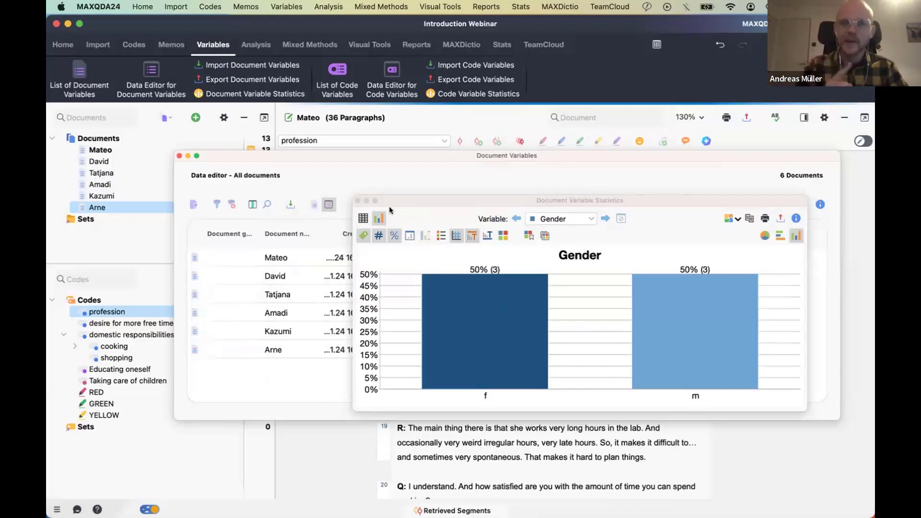
left_click(357, 200)
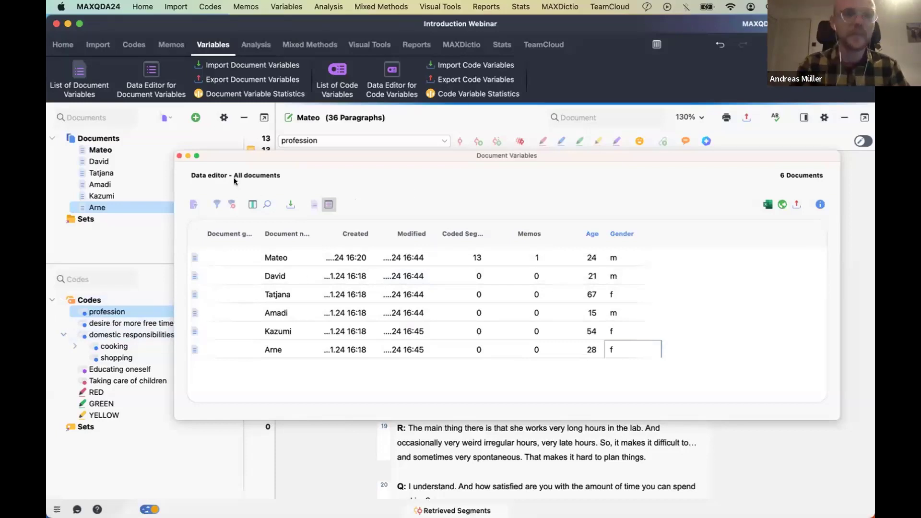
Close the document variables data editor and activate the first interview in the document list.
left_click(179, 156)
left_click(310, 44)
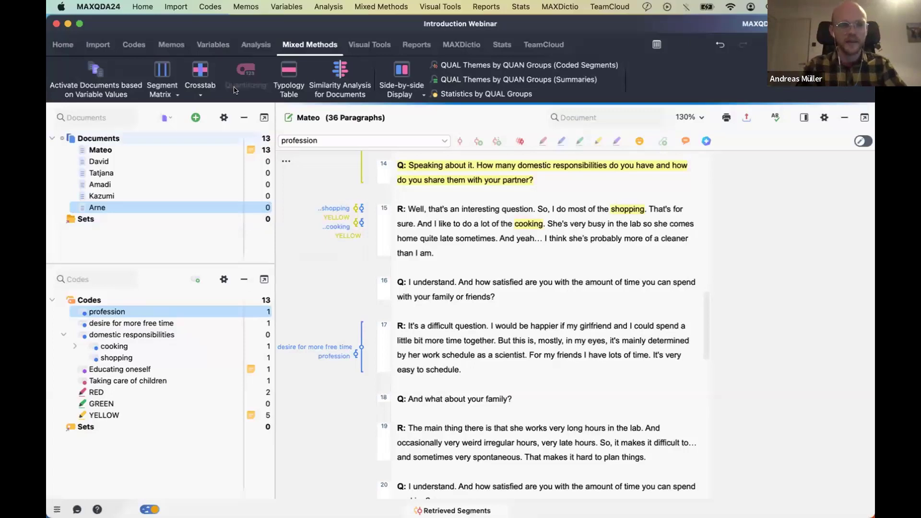
left_click(194, 120)
left_click(254, 184)
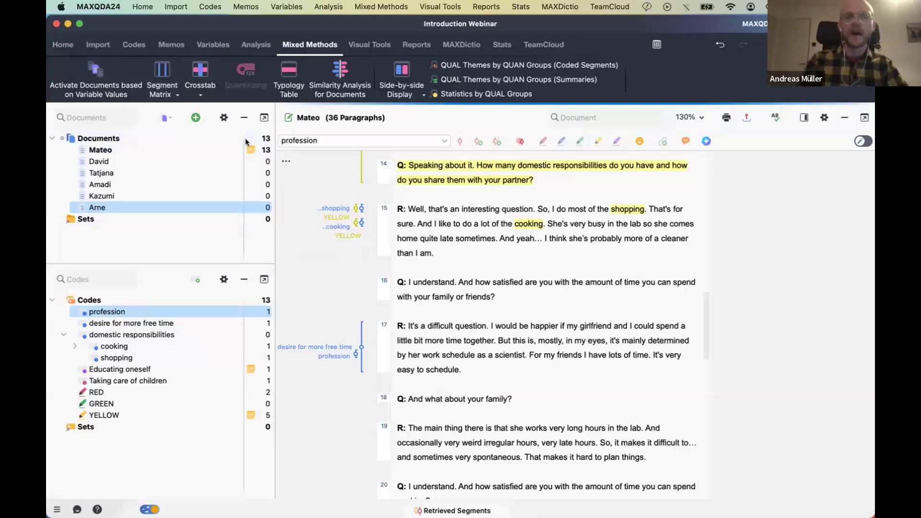
mouse_move(248, 149)
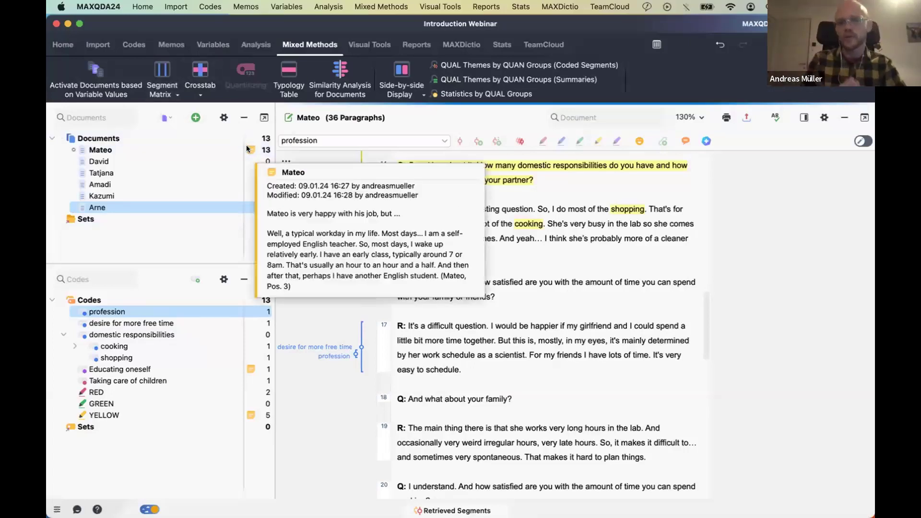
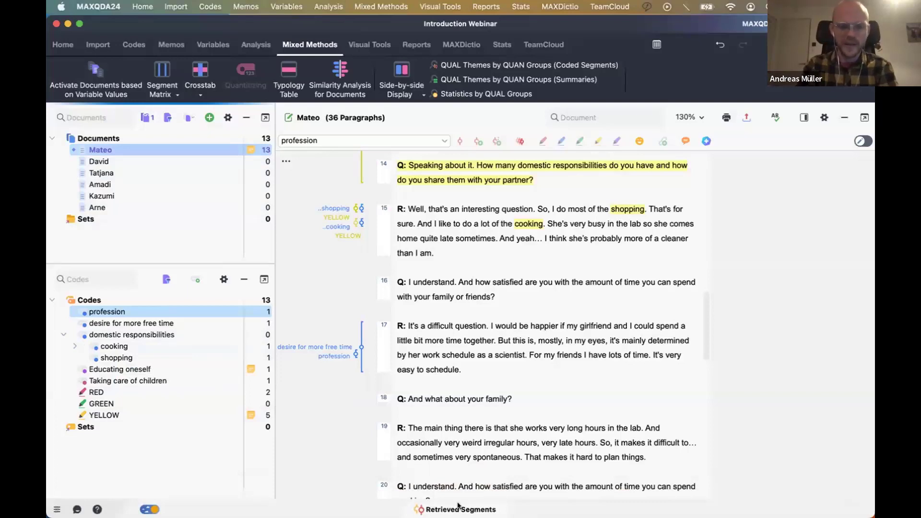
Show the Retrieved Segments window, enlarge it, and activate the codes cooking, shopping and desire for more free time.
left_click(455, 510)
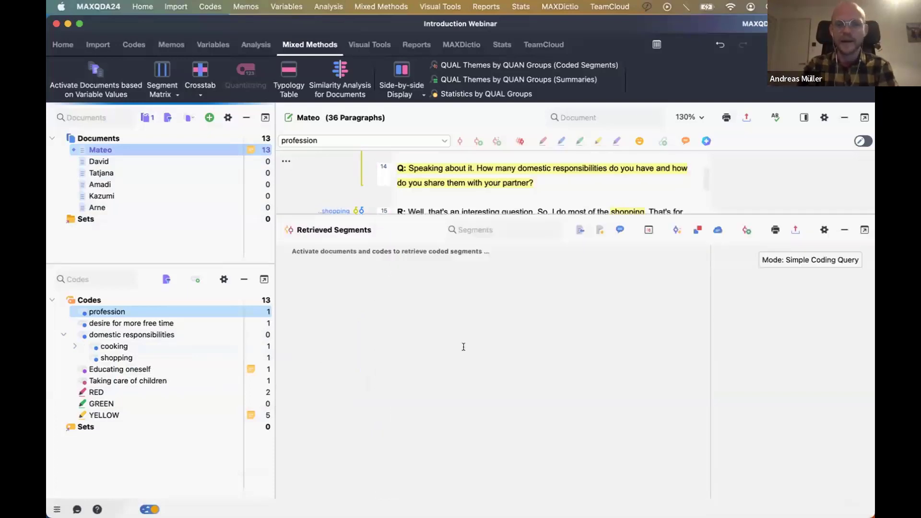
left_click_drag(555, 214, 522, 331)
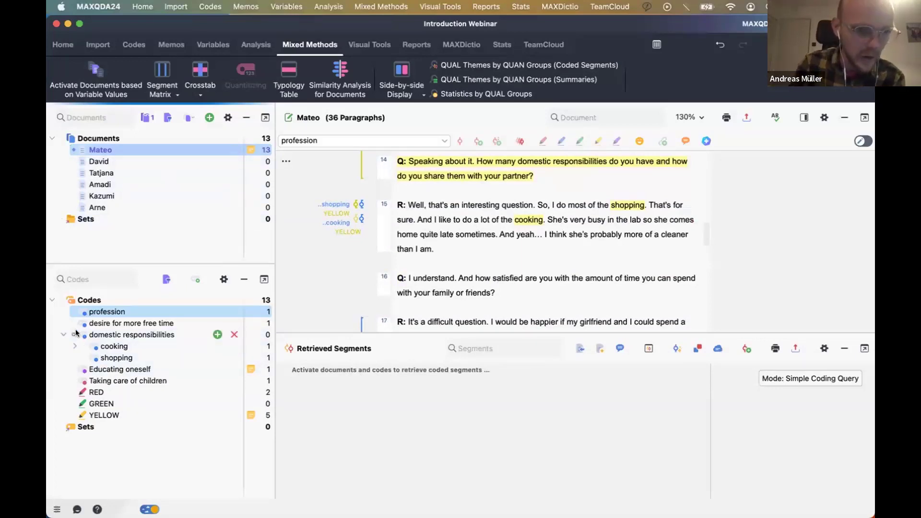
left_click(85, 346)
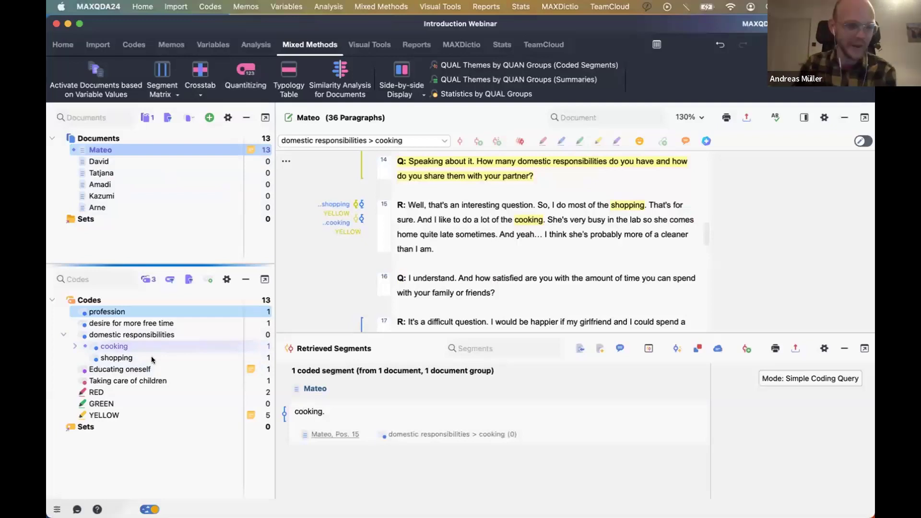
left_click(85, 358)
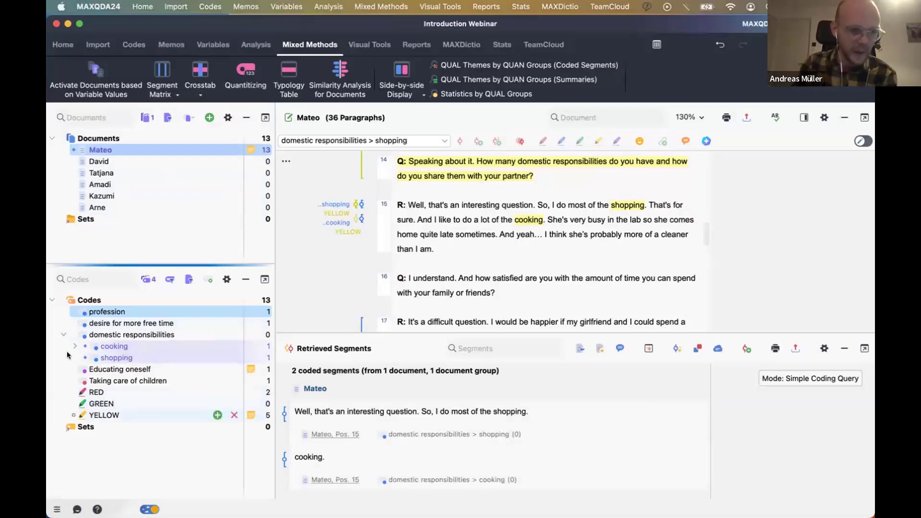
left_click(74, 323)
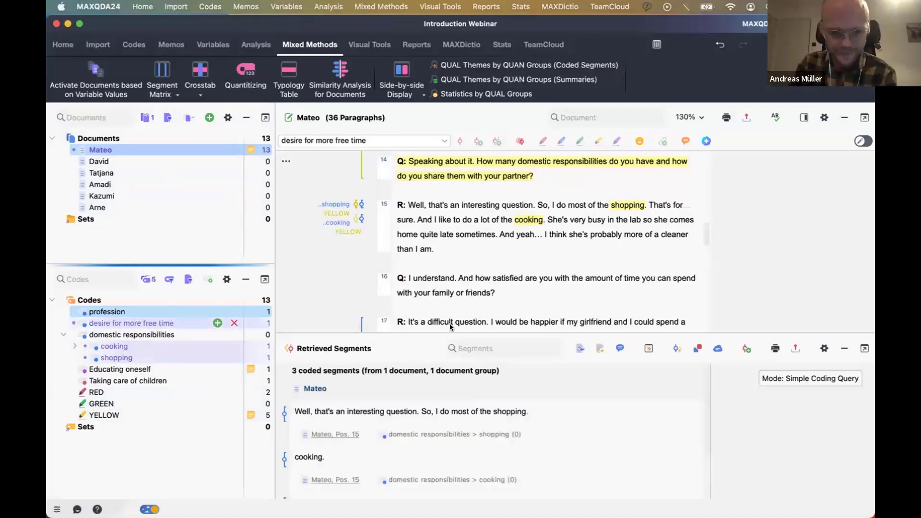
left_click_drag(449, 335, 449, 217)
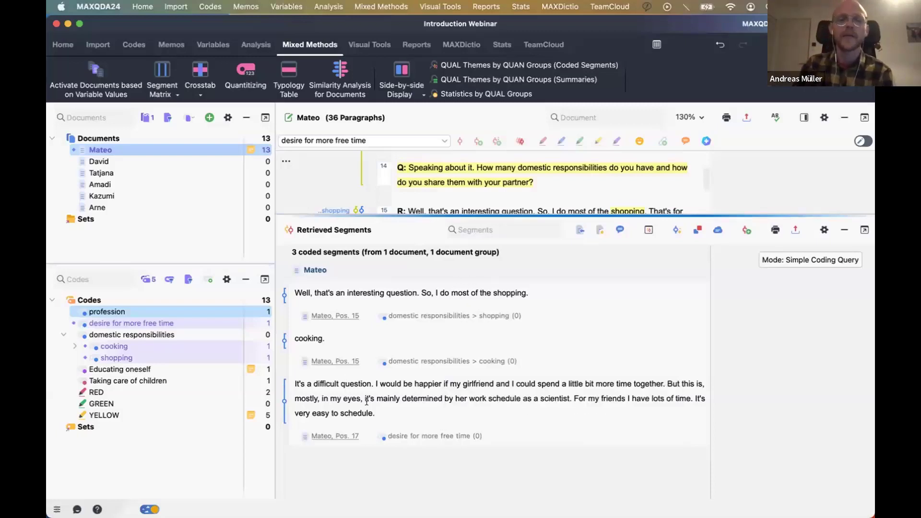
Examine the retrieved segments for cooking, shopping and desire for more free time, highlighting the text of each.
mouse_move(470, 435)
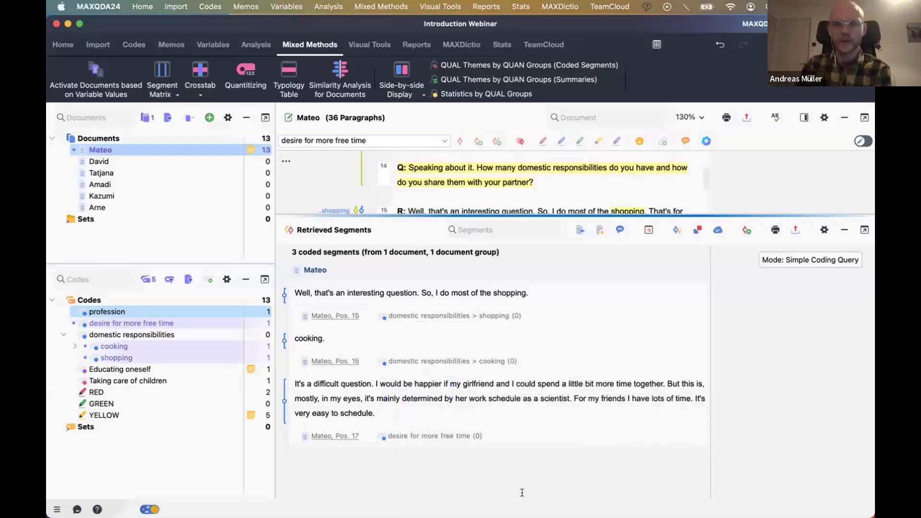
double_click(308, 339)
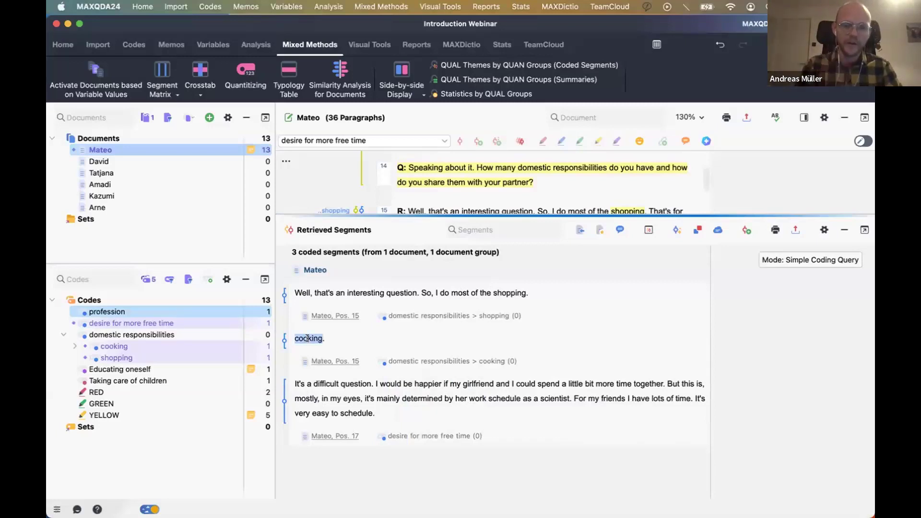
left_click_drag(295, 293, 575, 301)
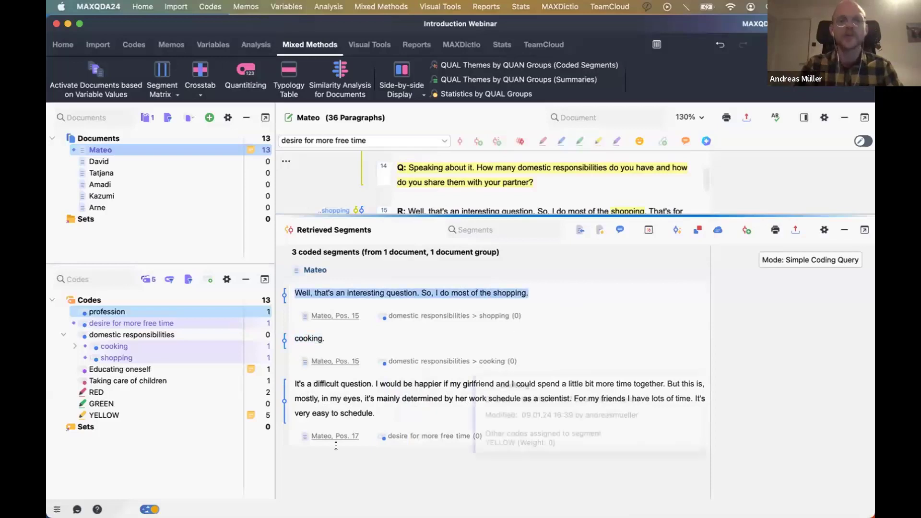
left_click_drag(377, 414, 285, 384)
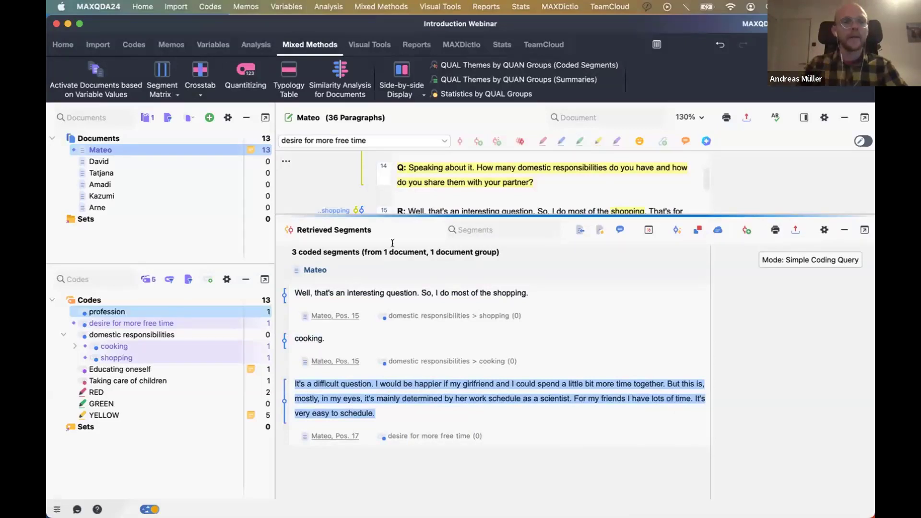
Open the recent project Example-blank and hide its Retrieved Segments window.
left_click(72, 47)
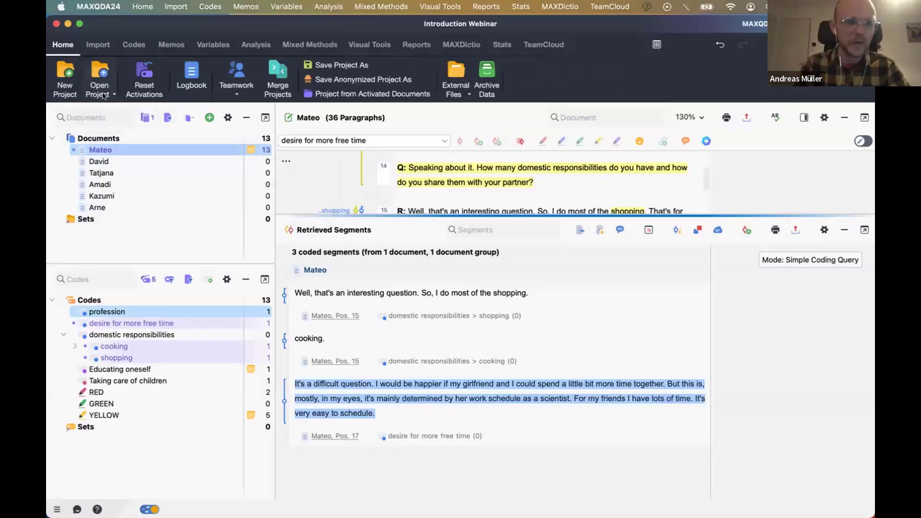
left_click(107, 95)
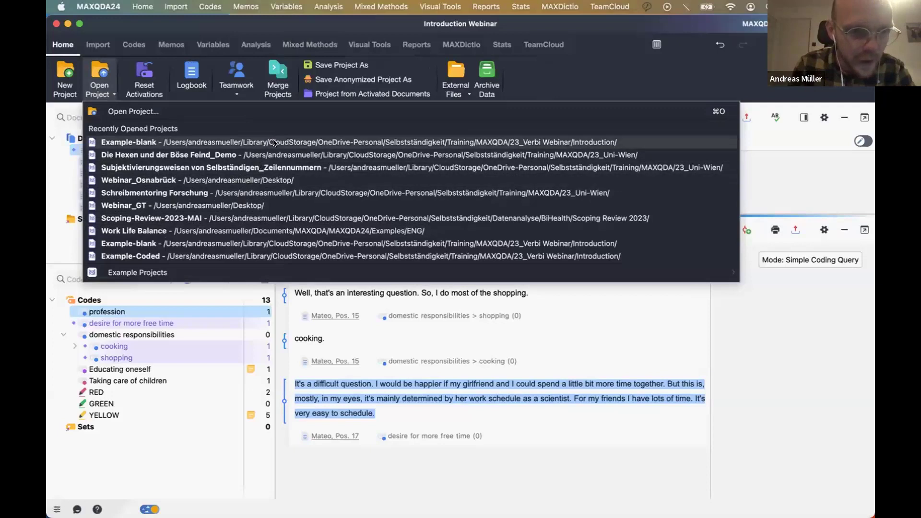
left_click(242, 142)
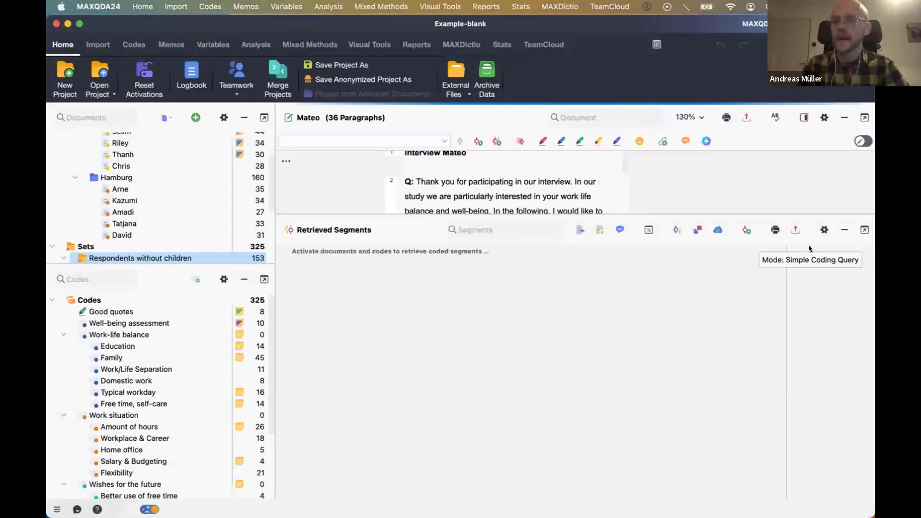
left_click(844, 230)
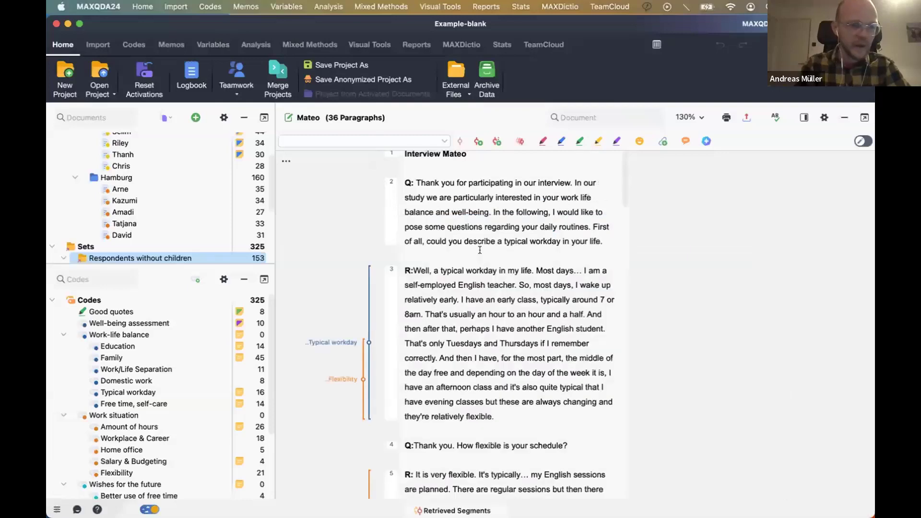
scroll(167, 184, "up", 5)
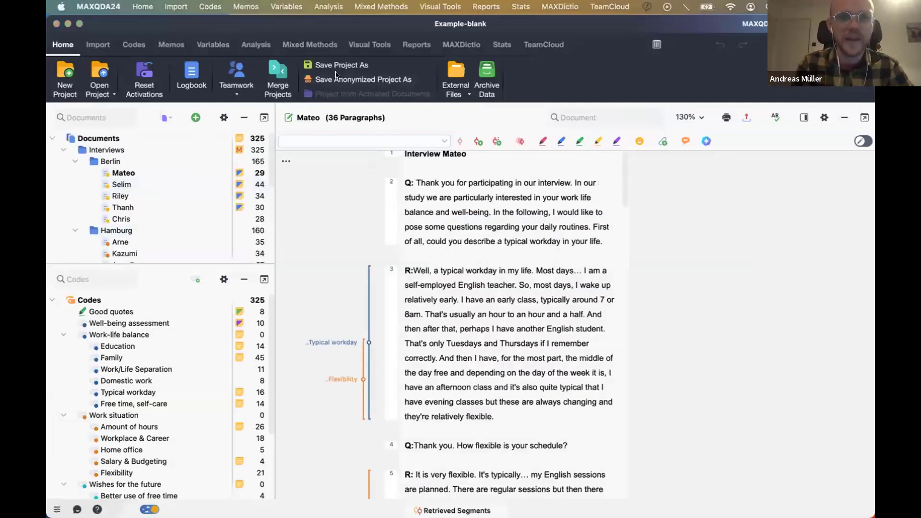
Start a quantitative Compare Cases & Groups comparison with the sets Respondents without children and Respondents with children.
left_click(258, 47)
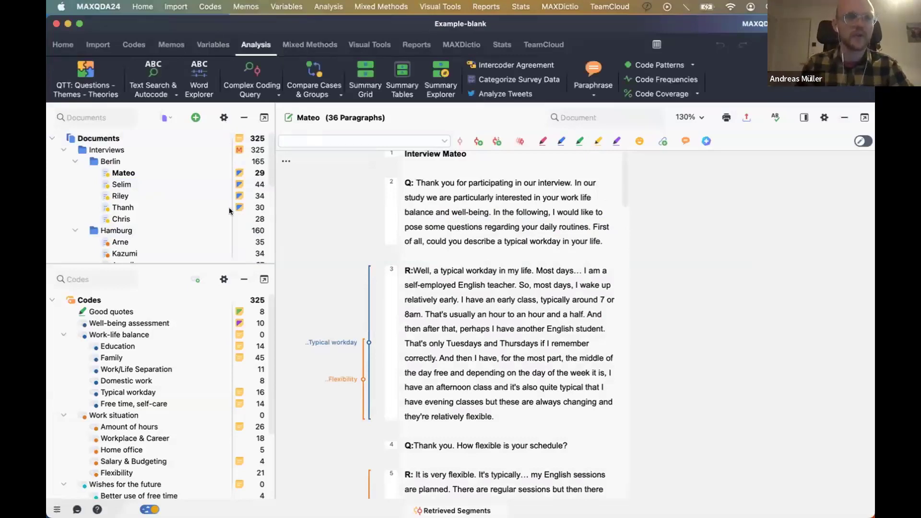
left_click(312, 92)
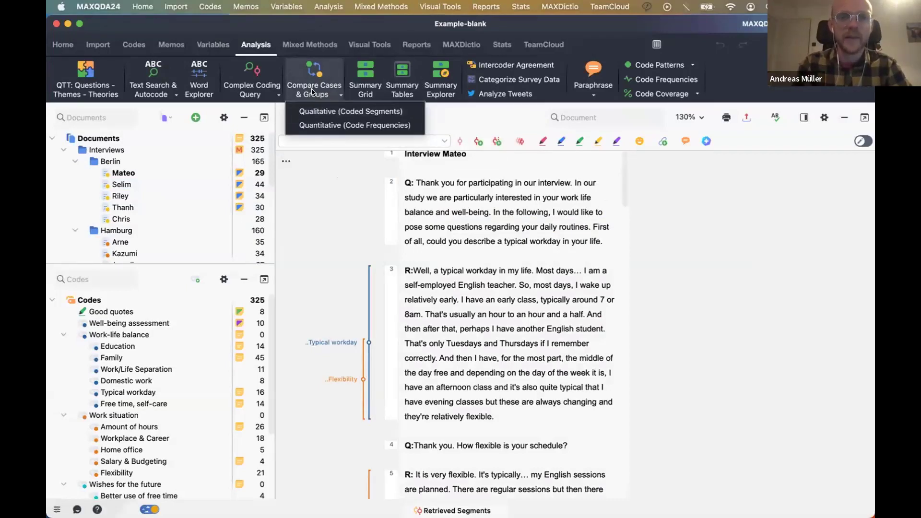
left_click(335, 127)
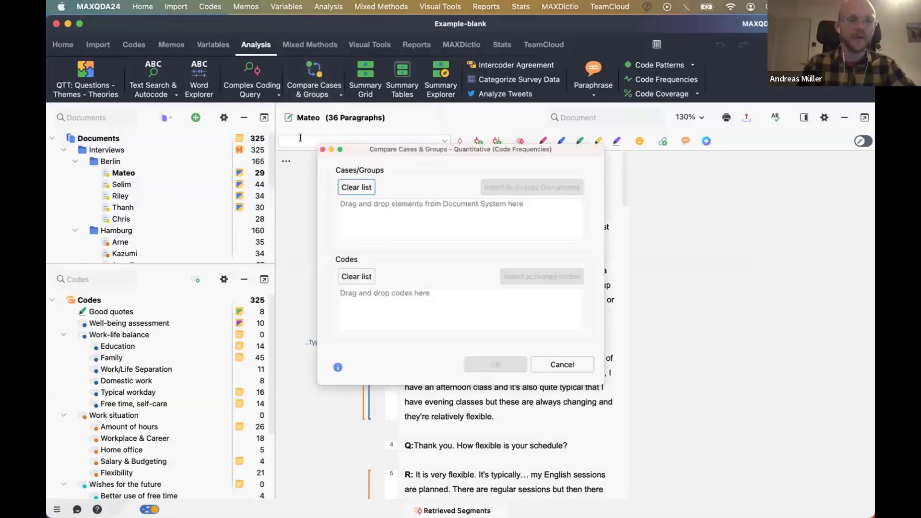
scroll(80, 166, "down", 8)
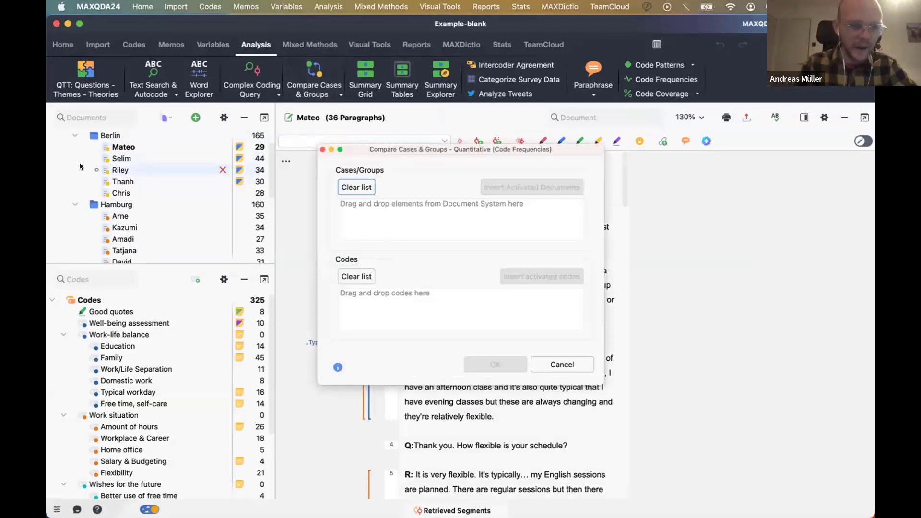
scroll(80, 166, "up", 3)
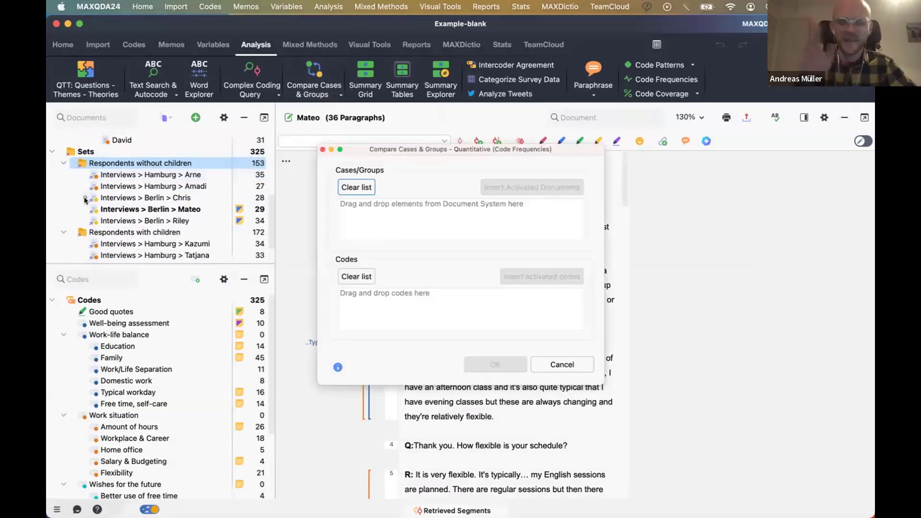
left_click(152, 161)
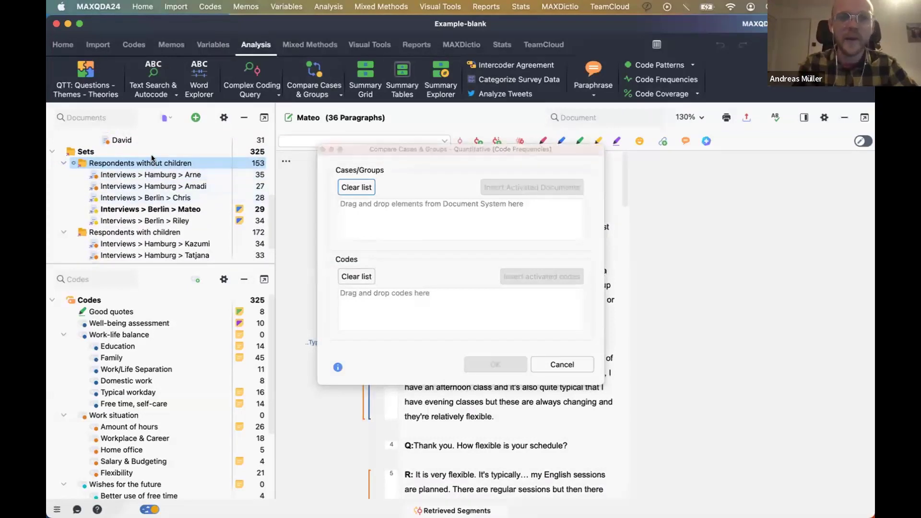
left_click_drag(153, 159, 367, 222)
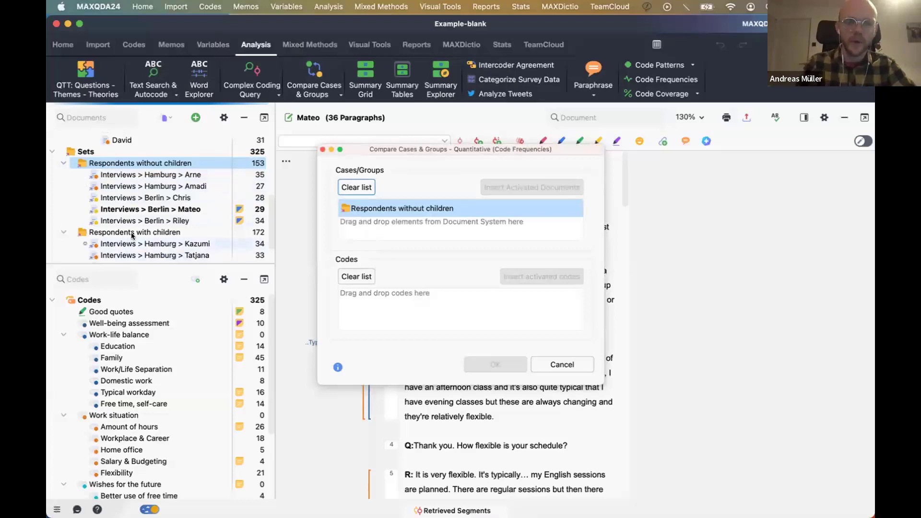
left_click_drag(133, 235, 439, 231)
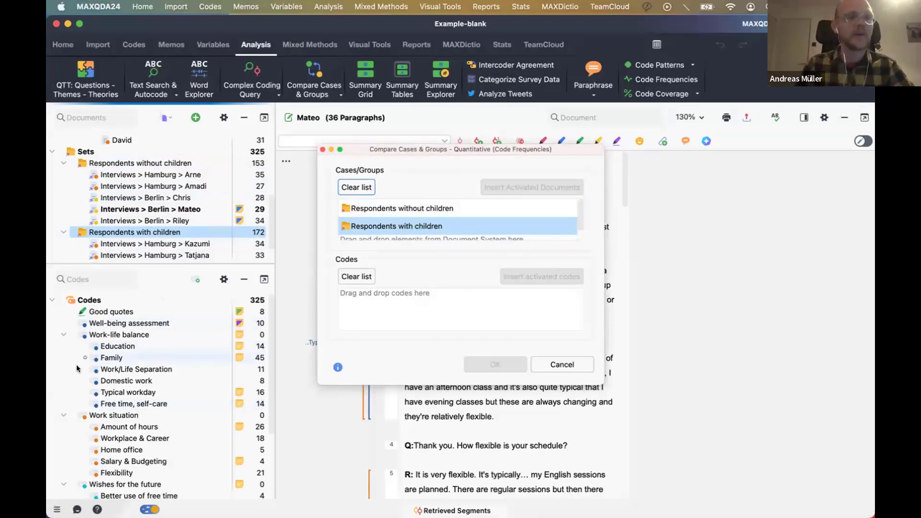
Insert the Work-life balance code with its subcodes as activated codes, generate the group comparison crosstab, and close it after viewing.
left_click(73, 335)
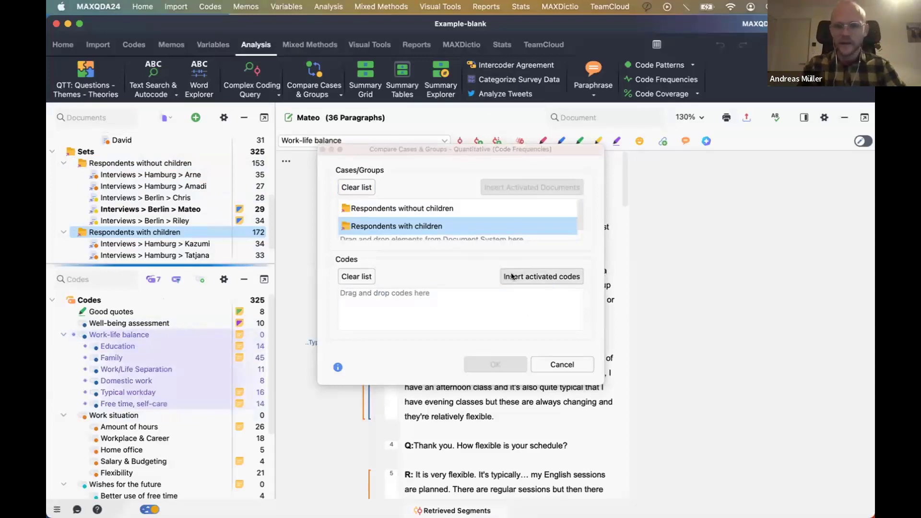
left_click(538, 277)
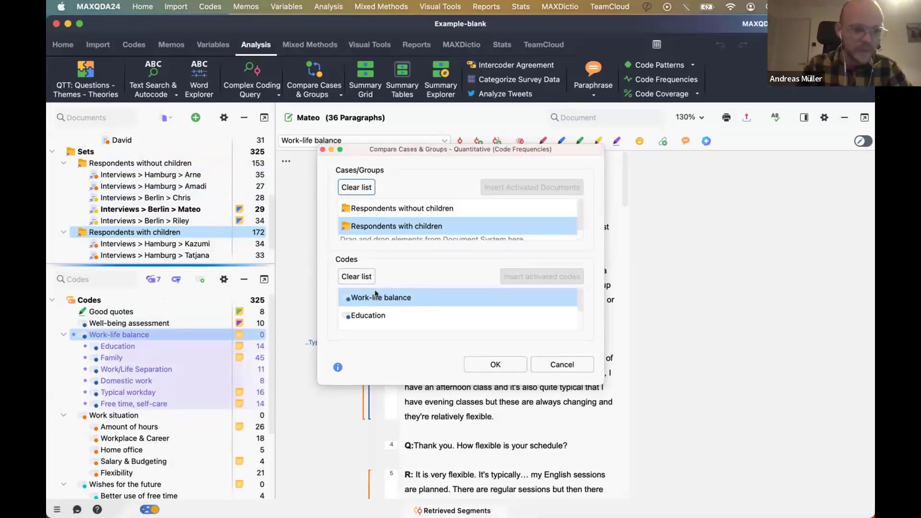
left_click(499, 369)
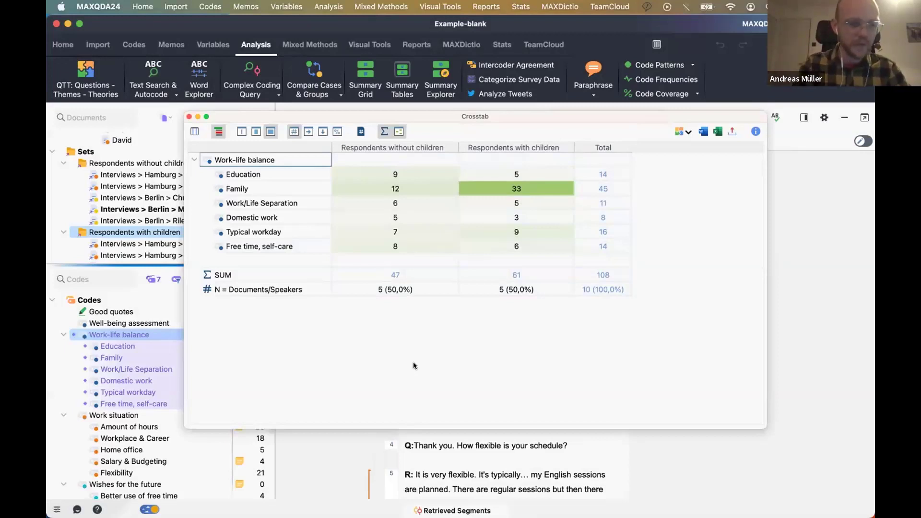
left_click(189, 118)
Start a mixed methods Crosstab and clear the existing Civil Status column conditions.
left_click(317, 45)
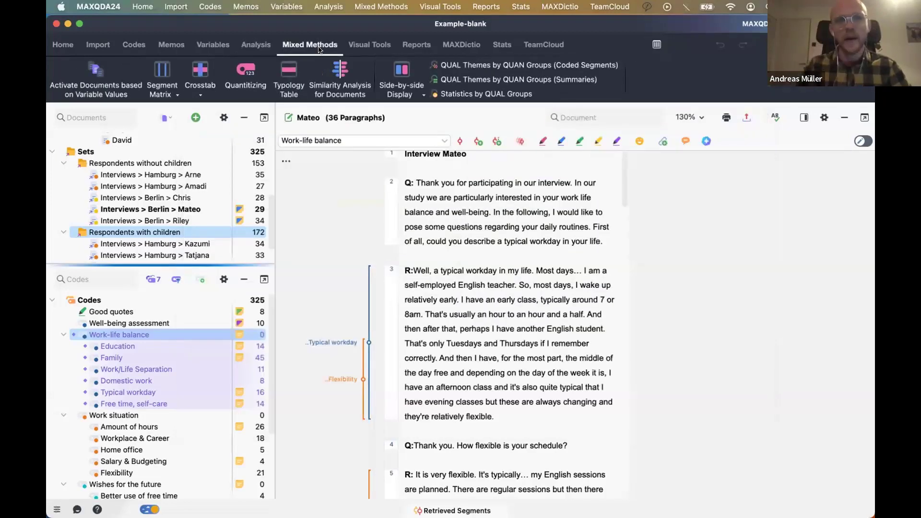
left_click(208, 75)
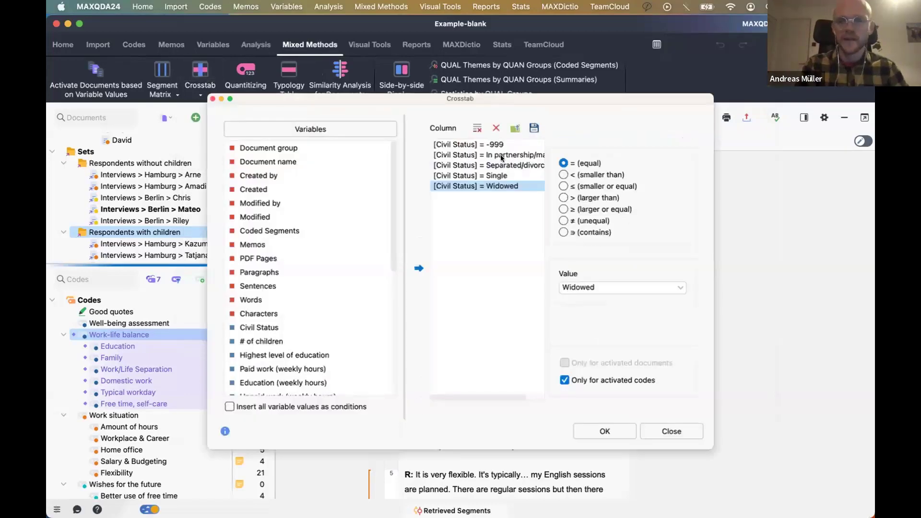
left_click(496, 128)
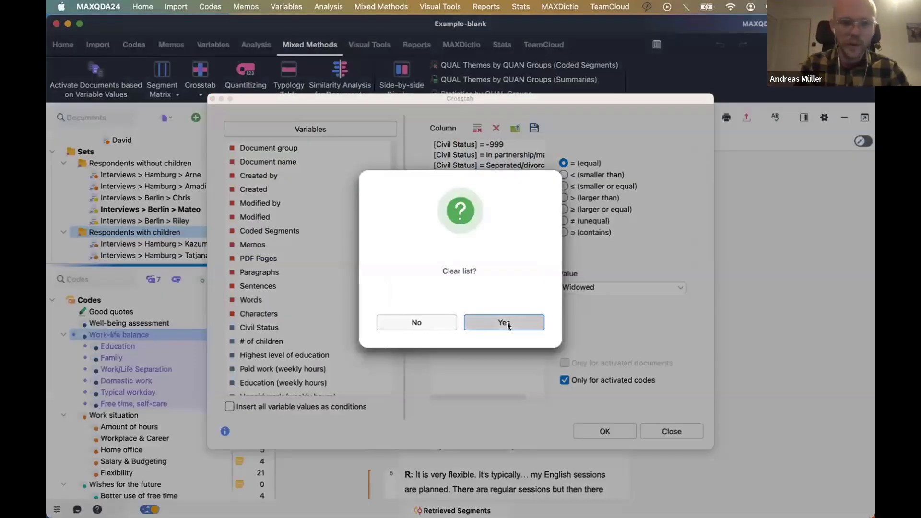
left_click(503, 323)
Add an Age column condition to the crosstab for values smaller than 31.
scroll(316, 278, "down", 5)
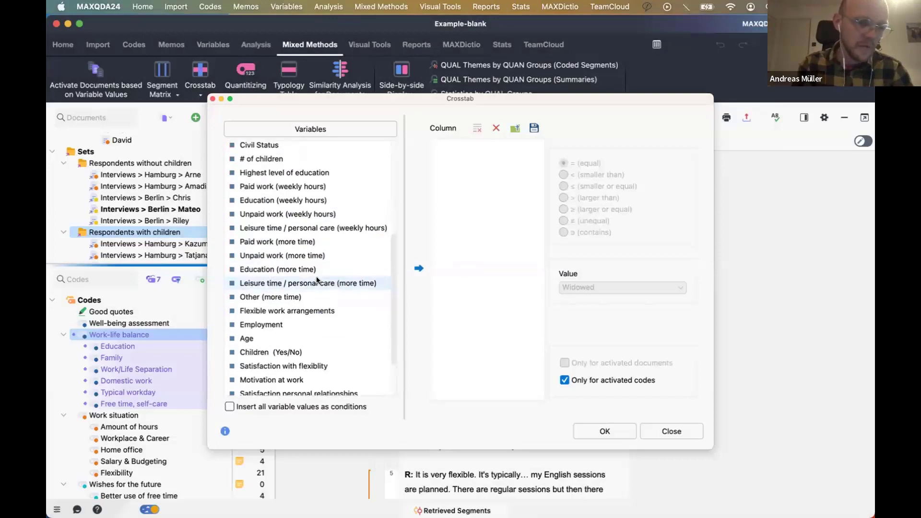
scroll(317, 279, "down", 2)
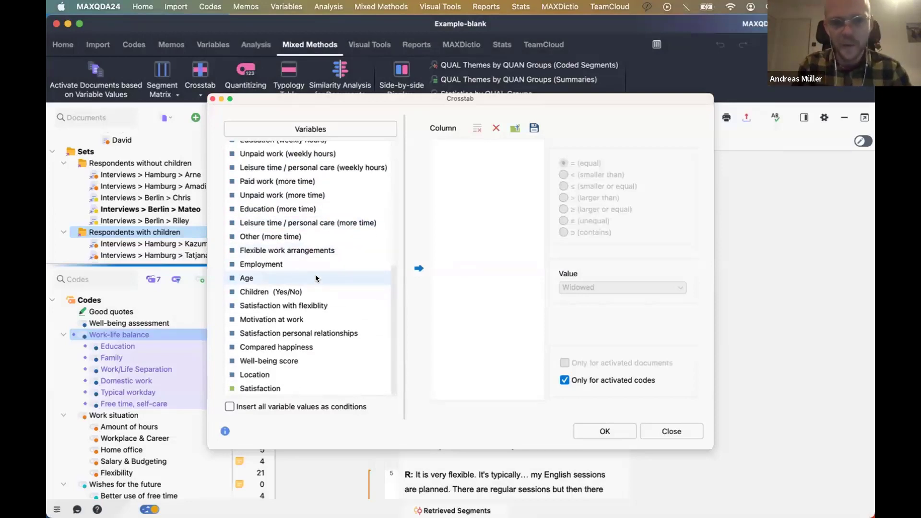
double_click(316, 278)
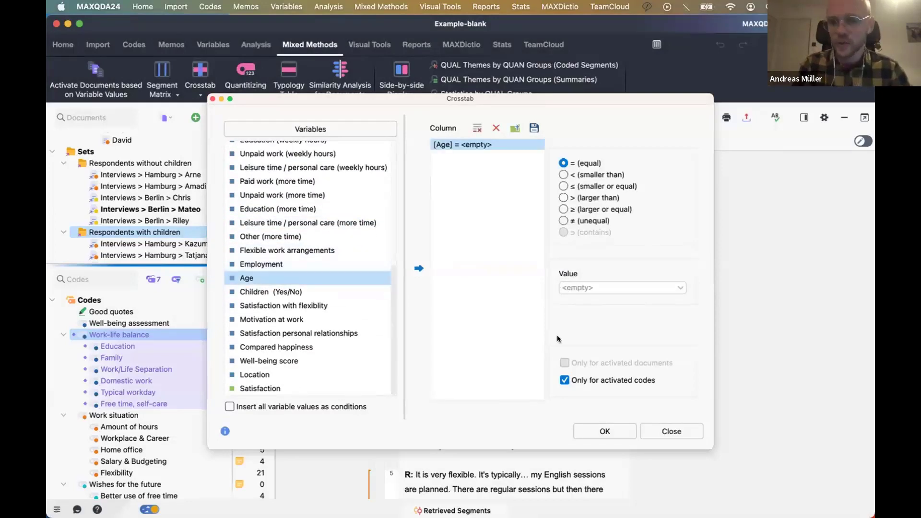
left_click(679, 287)
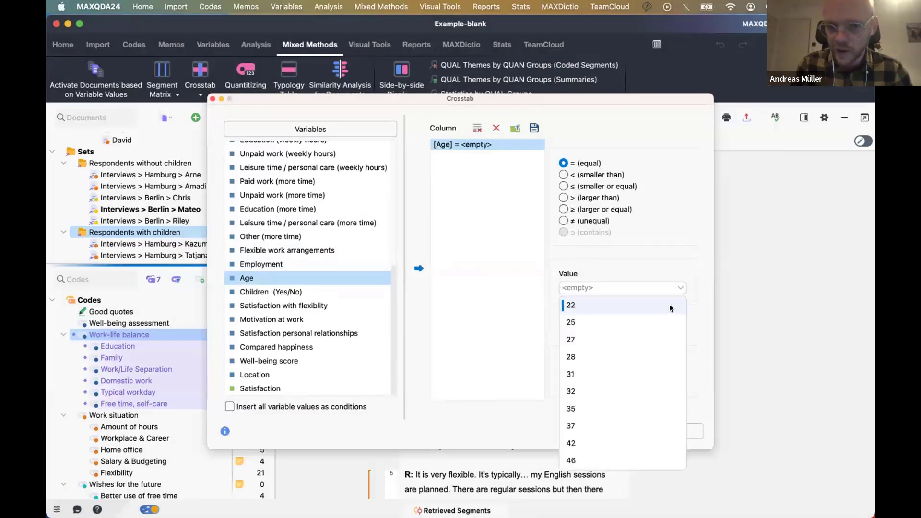
left_click(614, 374)
left_click(584, 176)
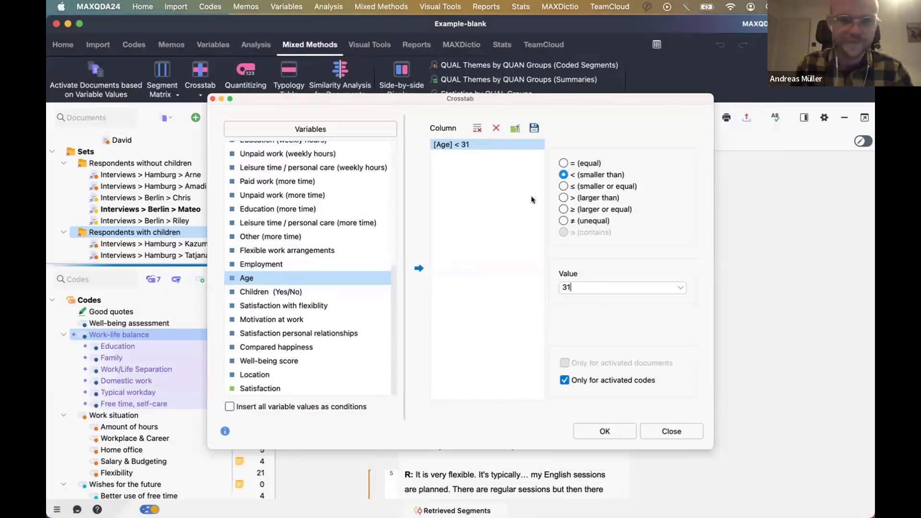
Add a second Age column condition for values larger than or equal to 31.
double_click(333, 277)
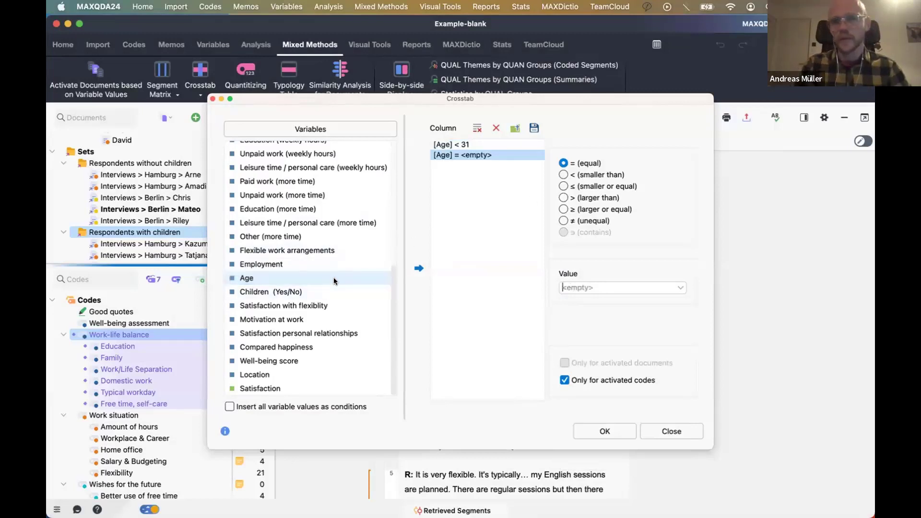
left_click(682, 288)
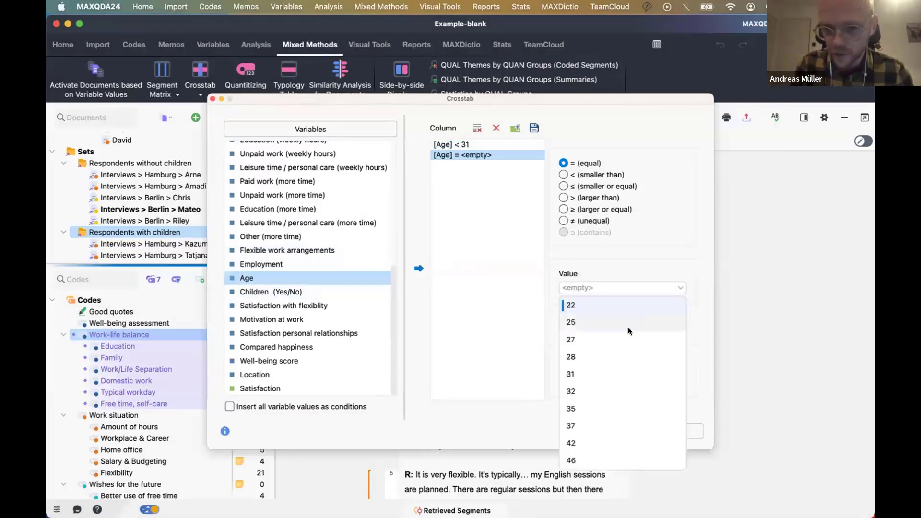
left_click(613, 372)
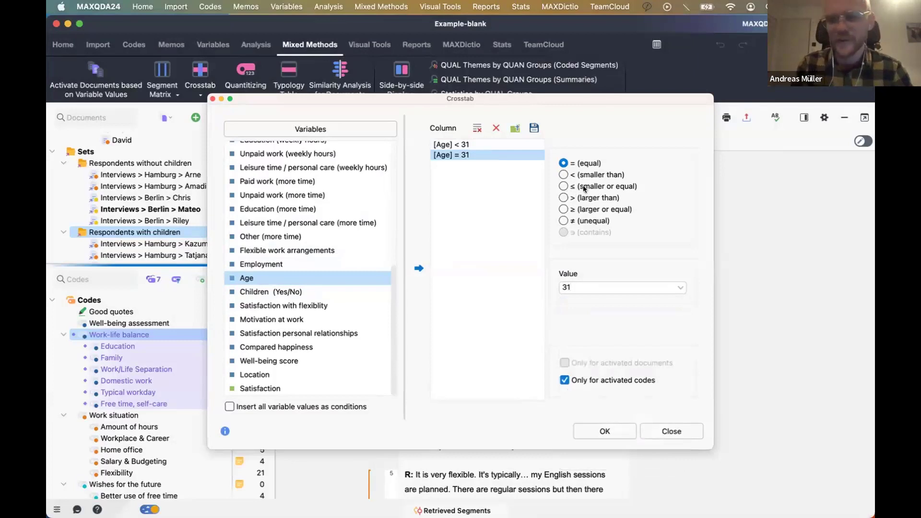
left_click(579, 210)
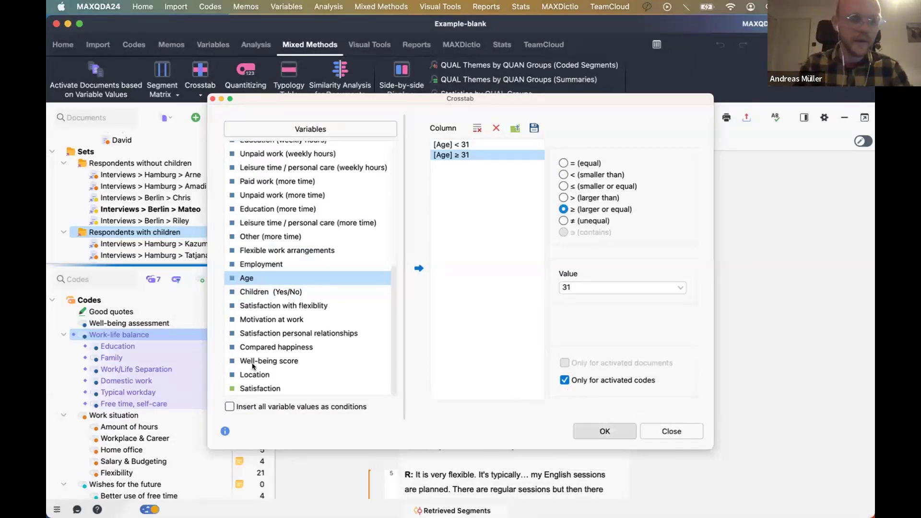
Deactivate the Work-life balance codes, activate Work situation with its subcodes, and generate the crosstab only for activated codes.
left_click(72, 337)
left_click(72, 336)
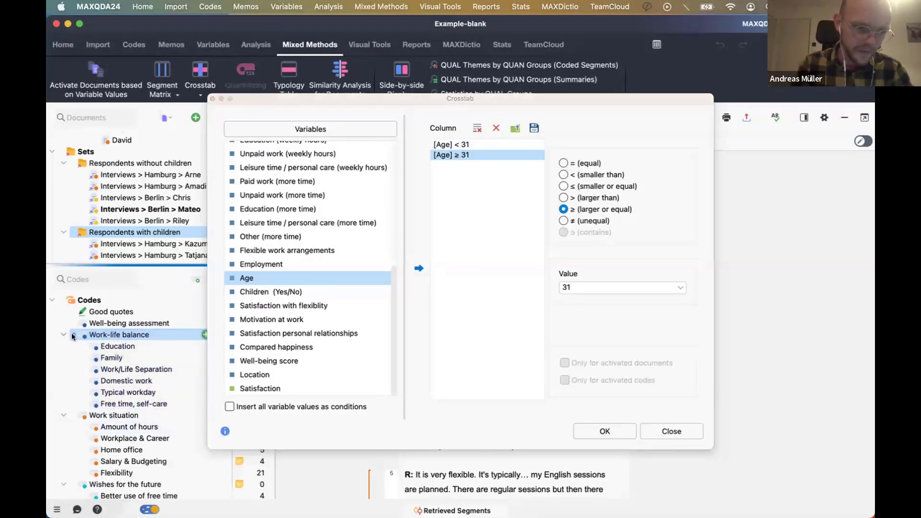
left_click(73, 336)
left_click(73, 337)
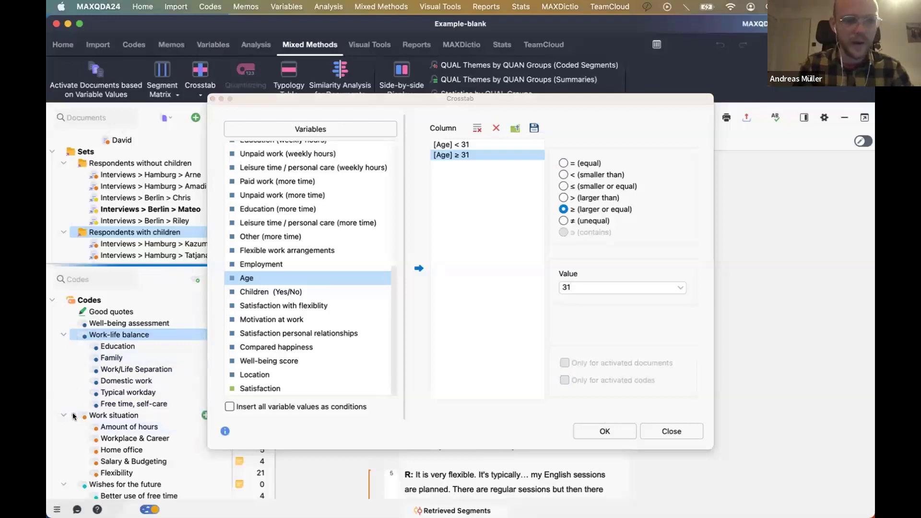
left_click(75, 415)
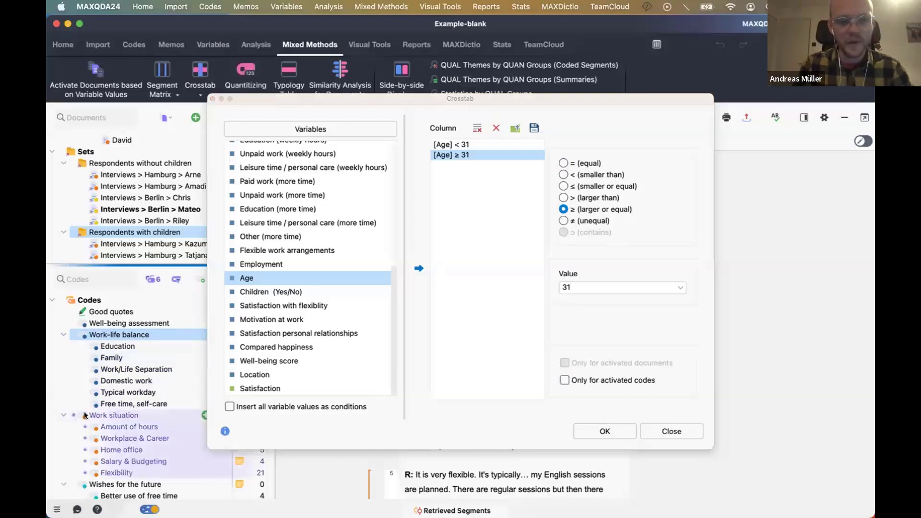
left_click(598, 380)
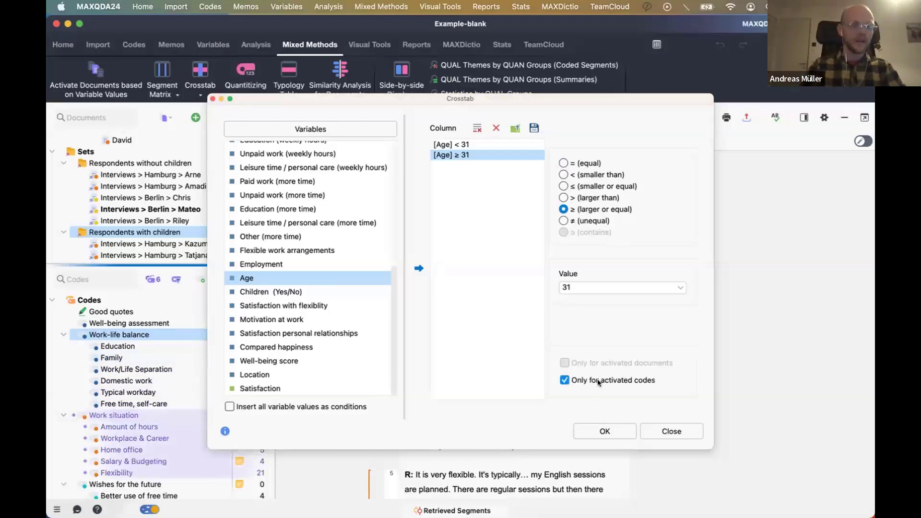
left_click(606, 428)
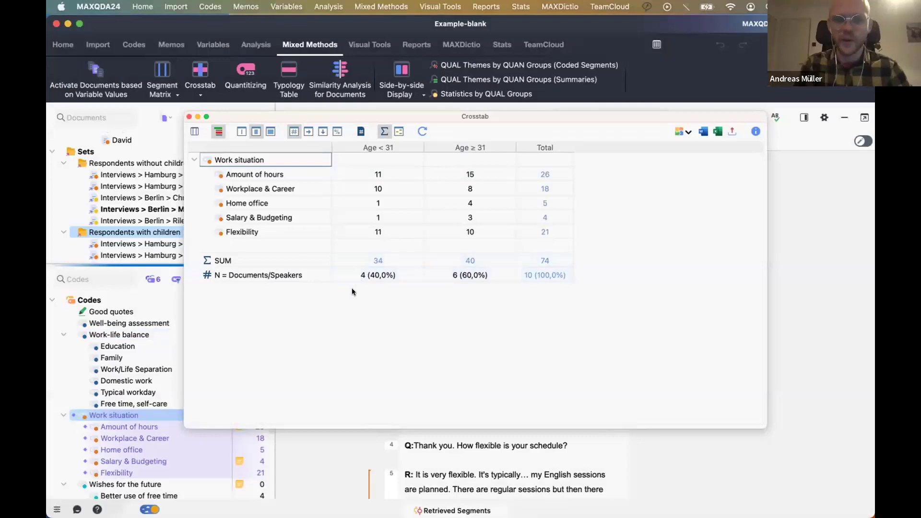
Show the crosstab values as column percentages with cell highlighting, and close the crosstab after viewing.
left_click(323, 132)
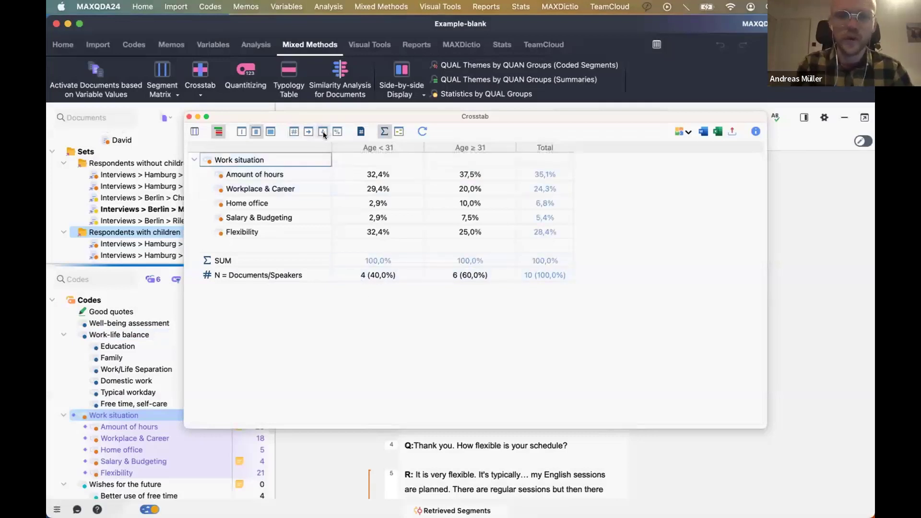
left_click(399, 134)
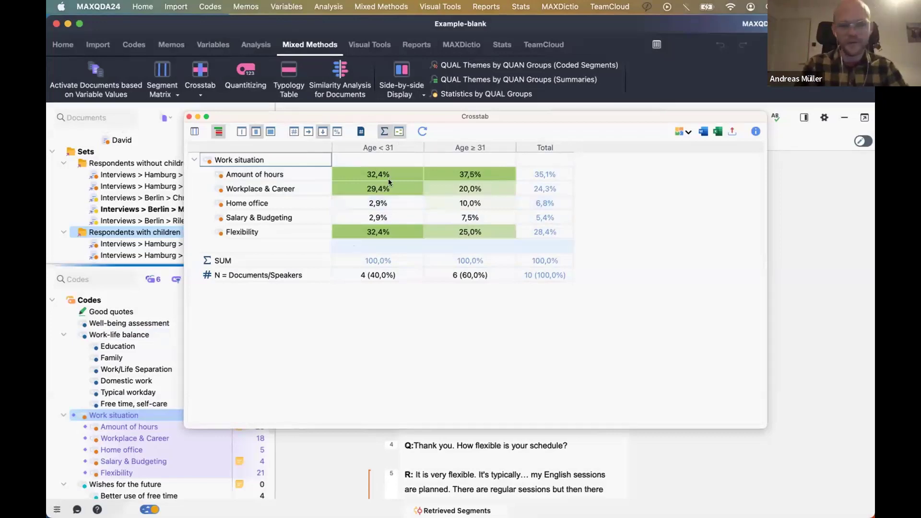
left_click(188, 116)
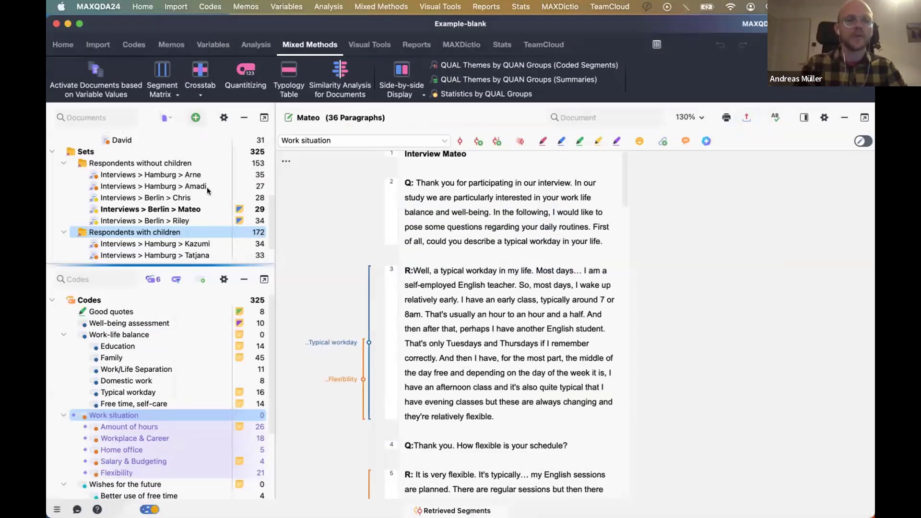
Generate a Codeline for the first interview in the Berlin group, without restricting it to activated codes.
scroll(106, 198, "up", 5)
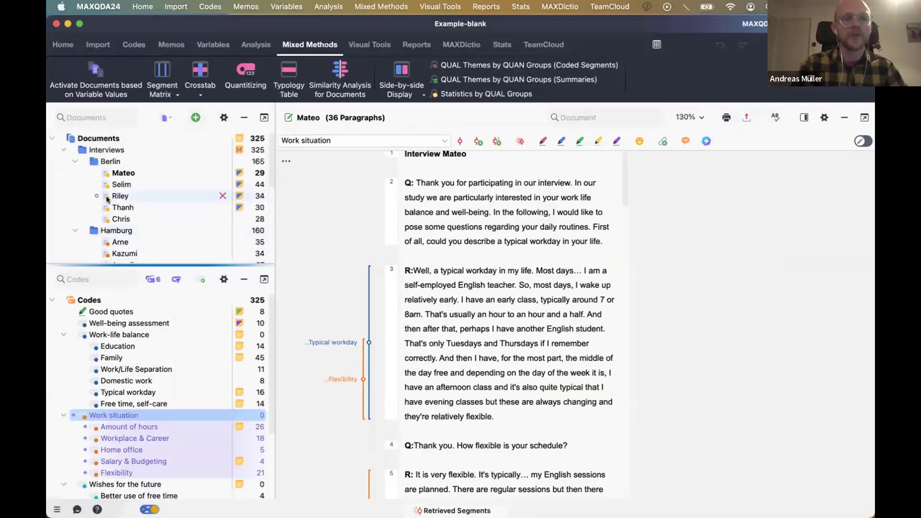
left_click(137, 169)
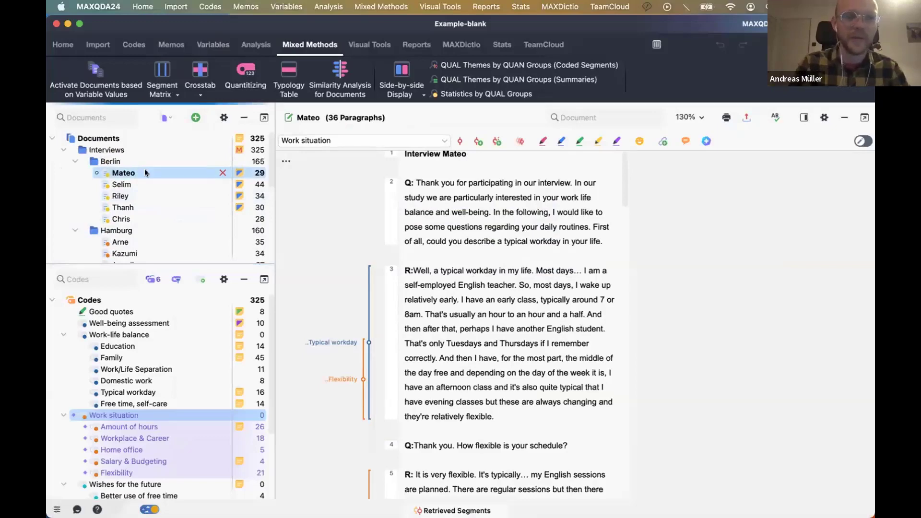
right_click(145, 172)
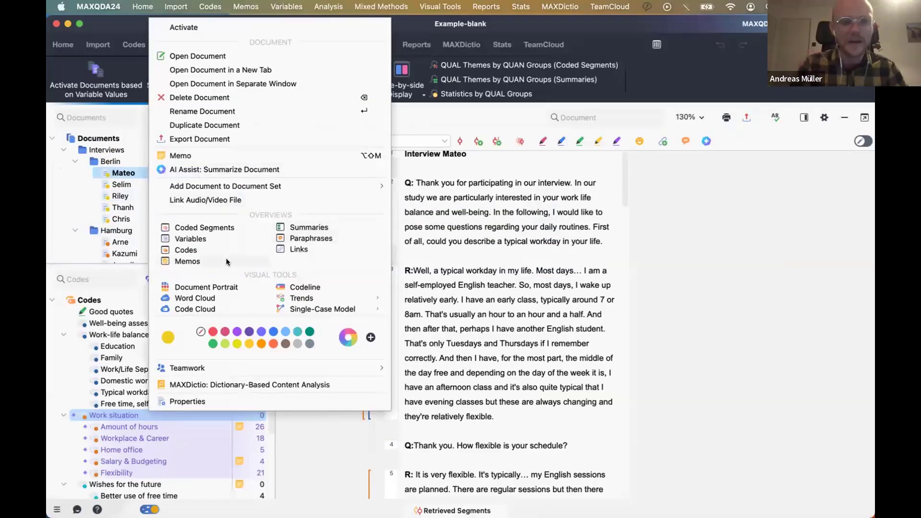
left_click(317, 288)
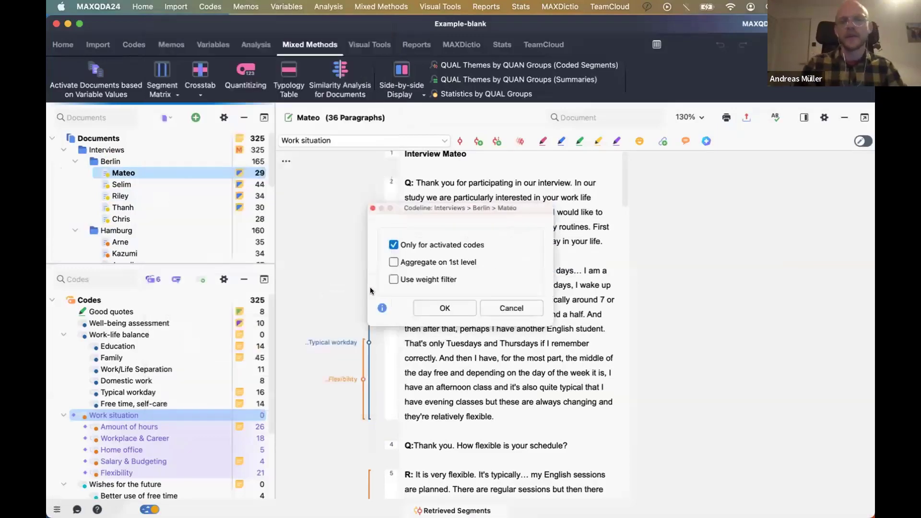
left_click(448, 246)
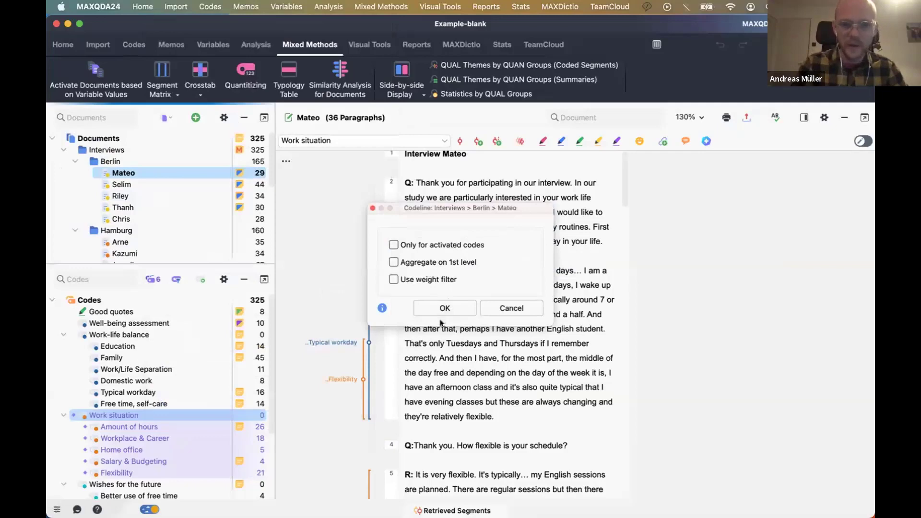
left_click(454, 308)
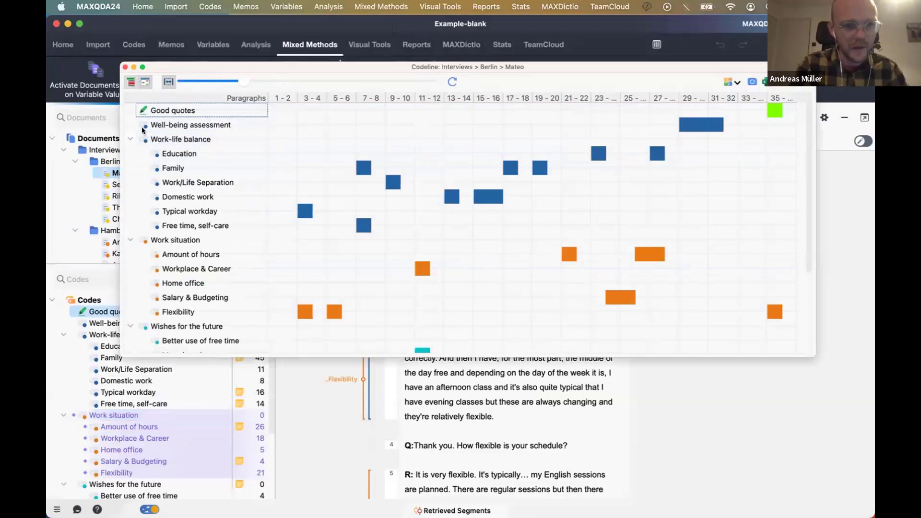
Examine the Codeline with Work situation and Wishes for the future collapsed and Work-life balance expanded, and close it after viewing.
left_click(130, 140)
left_click(128, 154)
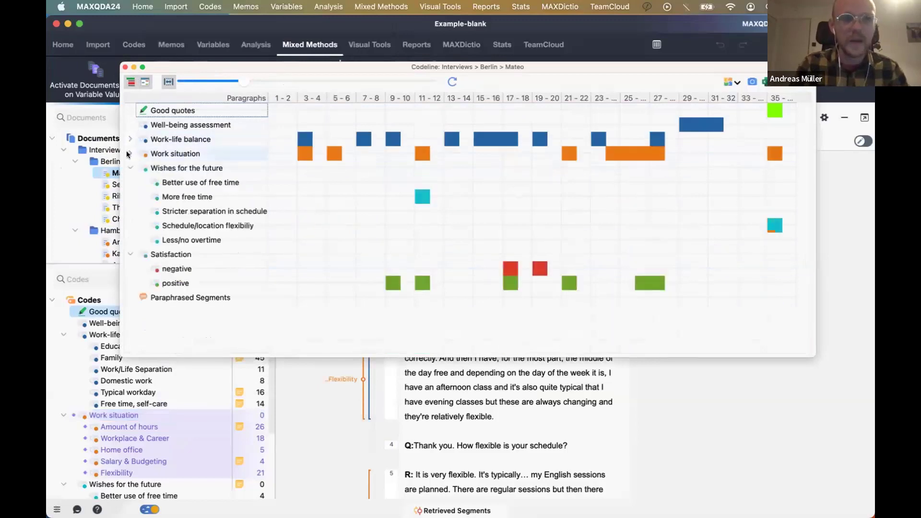
left_click(128, 167)
left_click(128, 168)
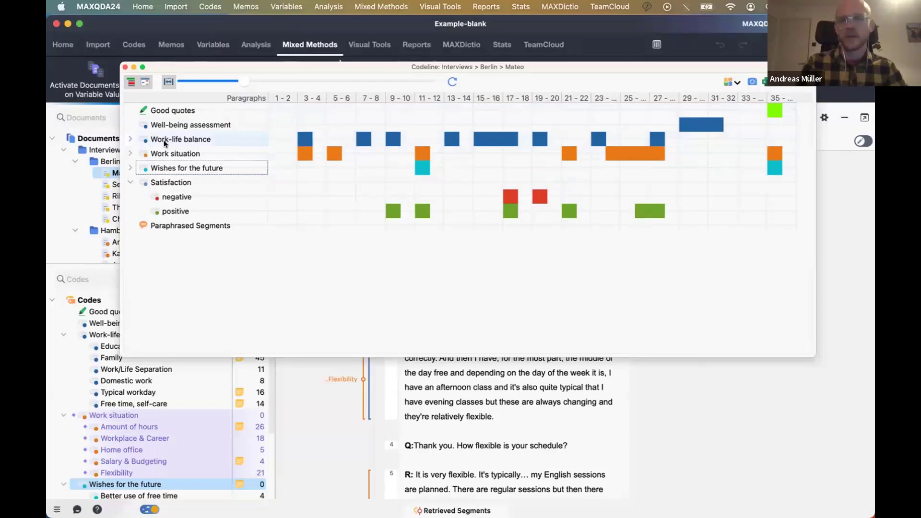
left_click(130, 139)
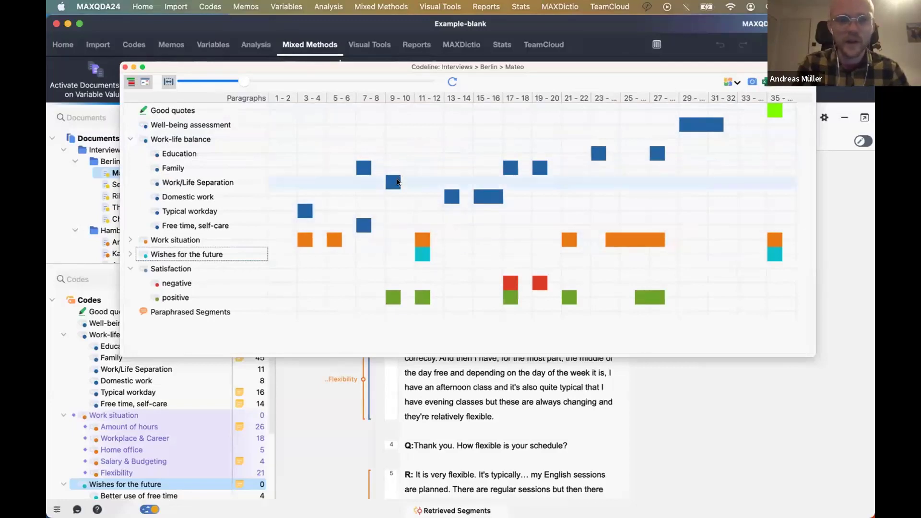
mouse_move(397, 182)
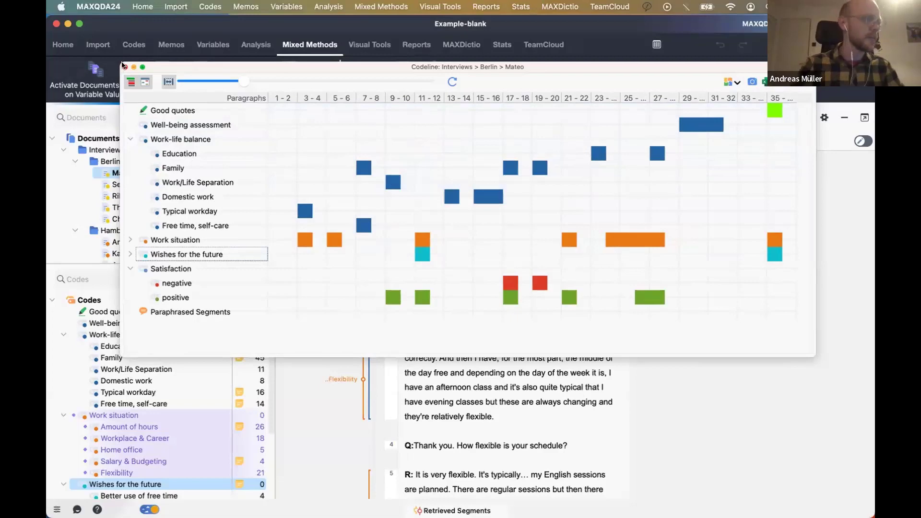
left_click(124, 67)
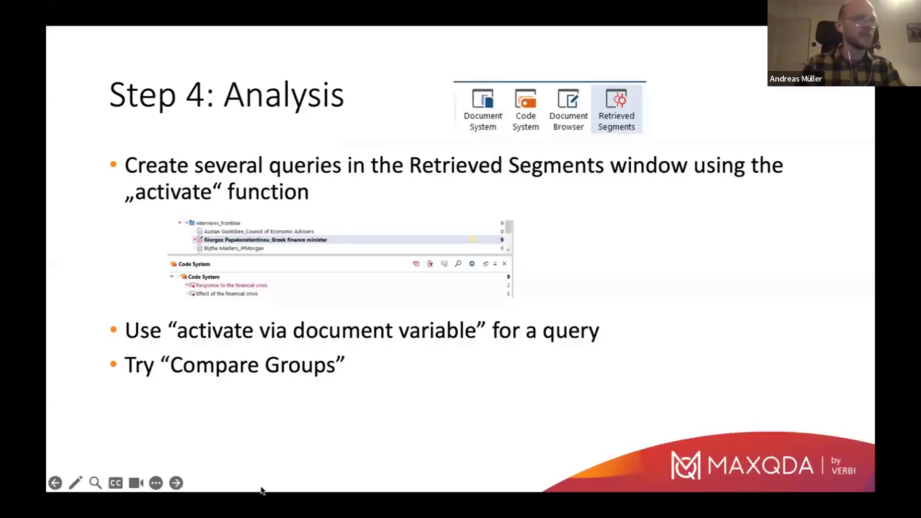
key("Right")
key("Right")
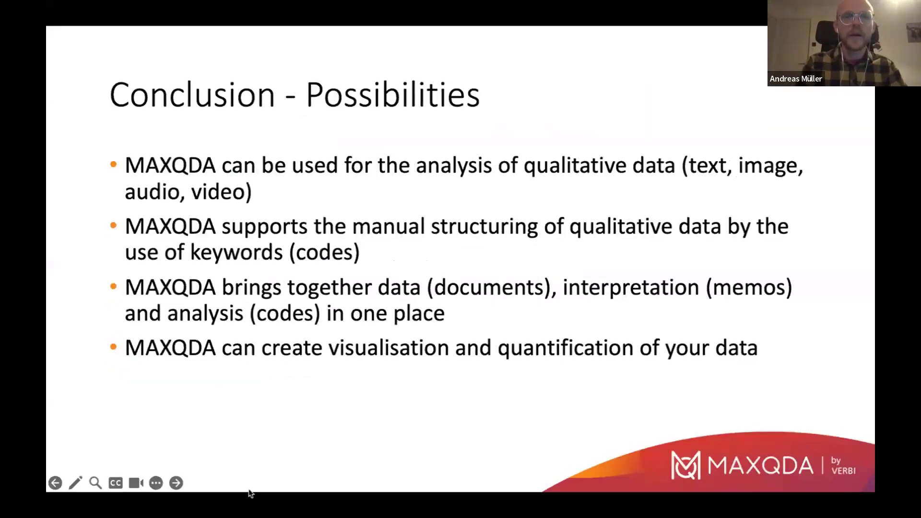